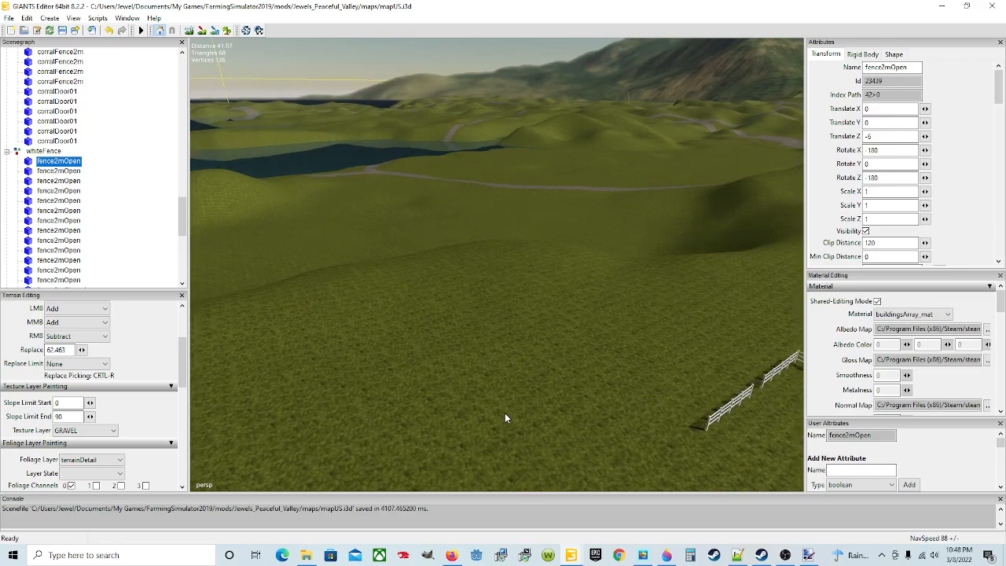
Examine the white fence enclosure and the wooden corral beside it from several angles
left_click_drag(398, 394, 597, 361, "alt")
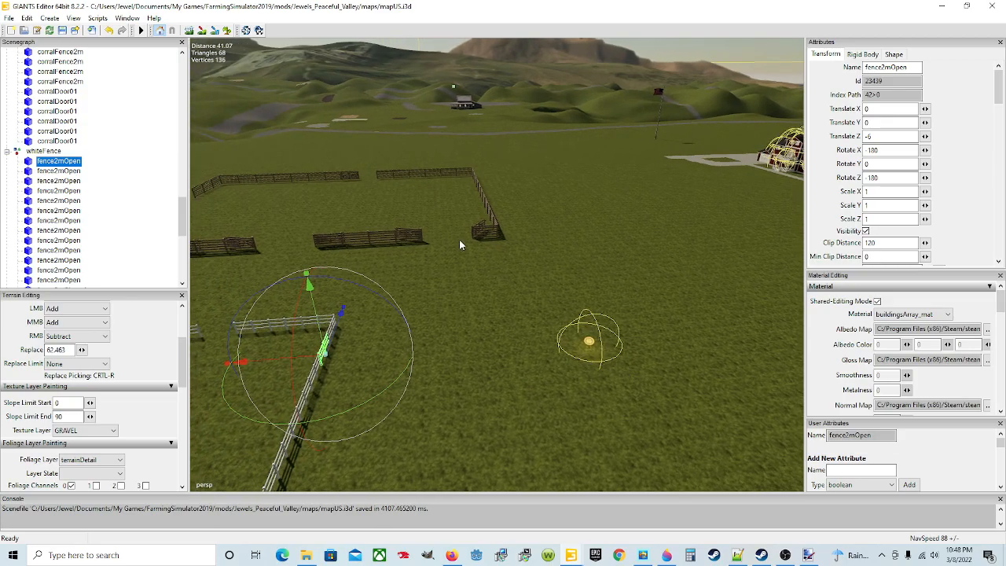
left_click_drag(650, 343, 610, 340, "alt")
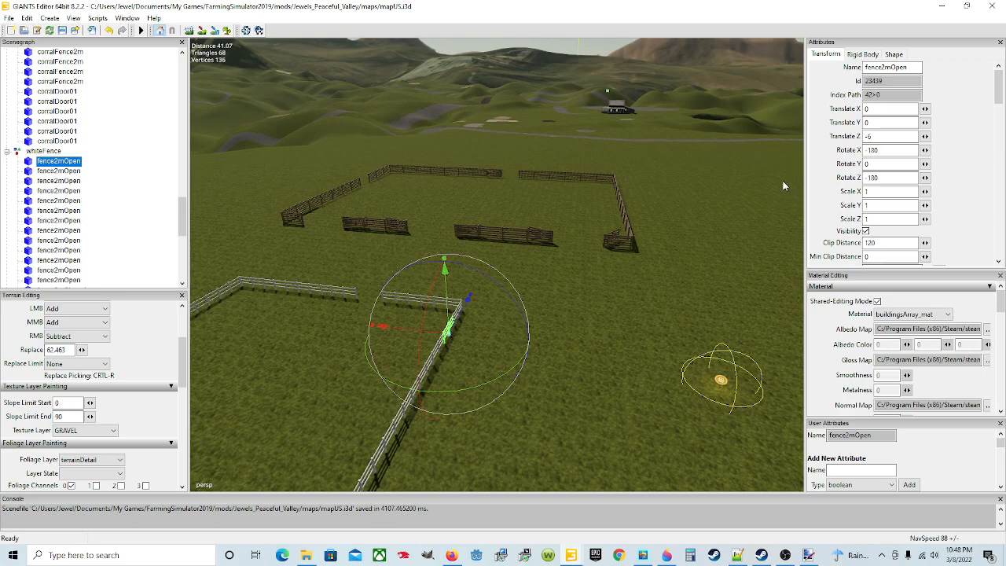
left_click_drag(650, 414, 429, 375, "alt")
scroll(588, 371, "up", 4)
left_click_drag(649, 382, 561, 385, "alt")
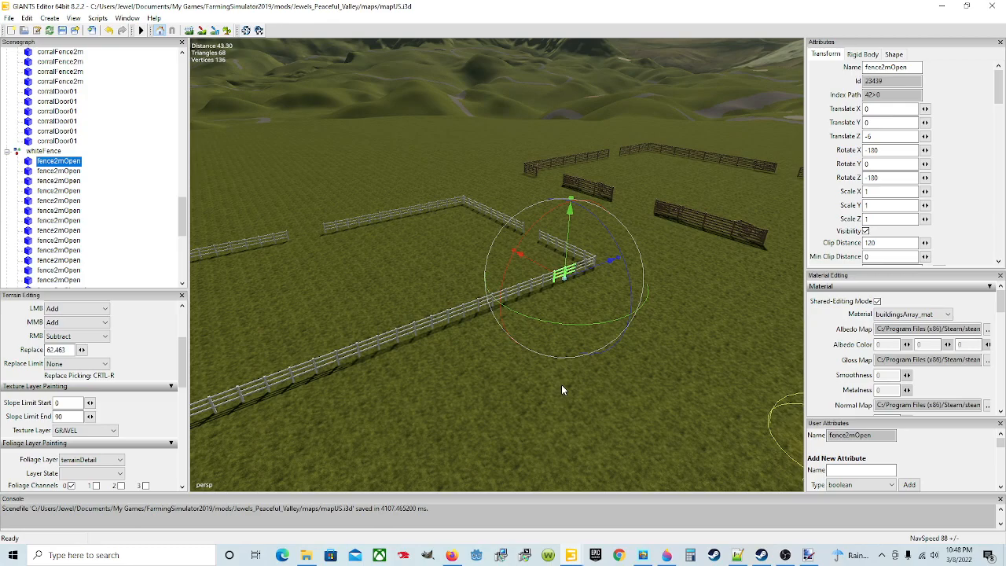
scroll(561, 385, "up", 3)
left_click_drag(615, 418, 606, 400, "alt")
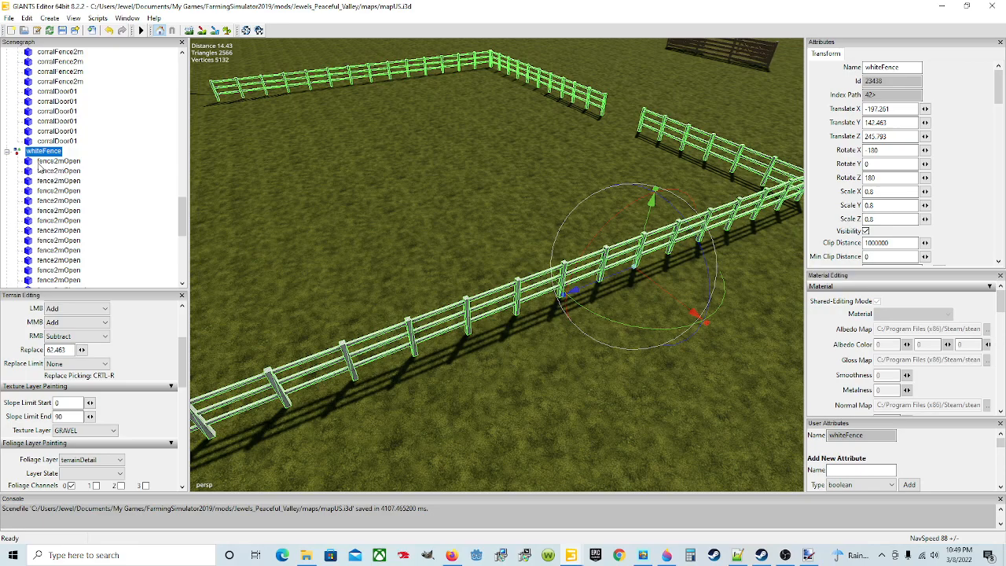
Select the first fence2mOpen panel of the whiteFence group and find the bend of the gravel road on the terrain
left_click(55, 162)
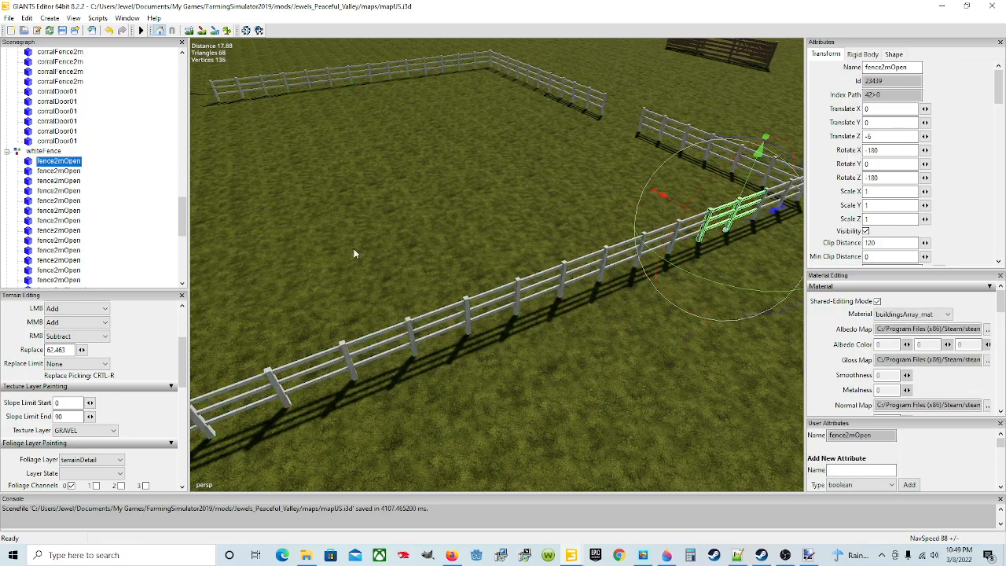
middle_click_drag(421, 334, 542, 326)
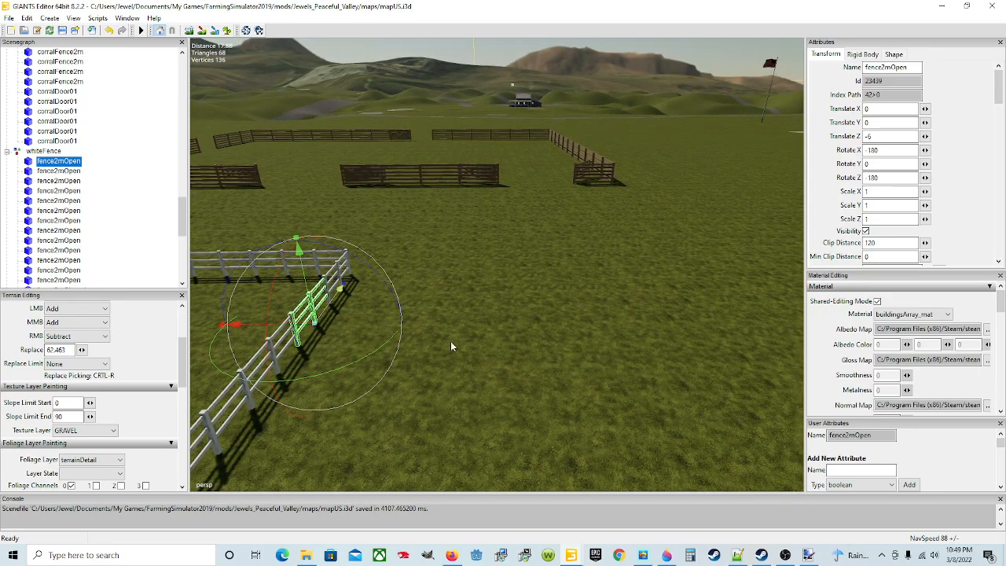
left_click_drag(472, 380, 571, 355, "alt")
scroll(555, 309, "up", 4)
scroll(556, 310, "up", 8)
scroll(580, 331, "up", 3)
scroll(570, 321, "up", 7)
left_click_drag(564, 411, 556, 442, "alt")
scroll(525, 374, "up", 5)
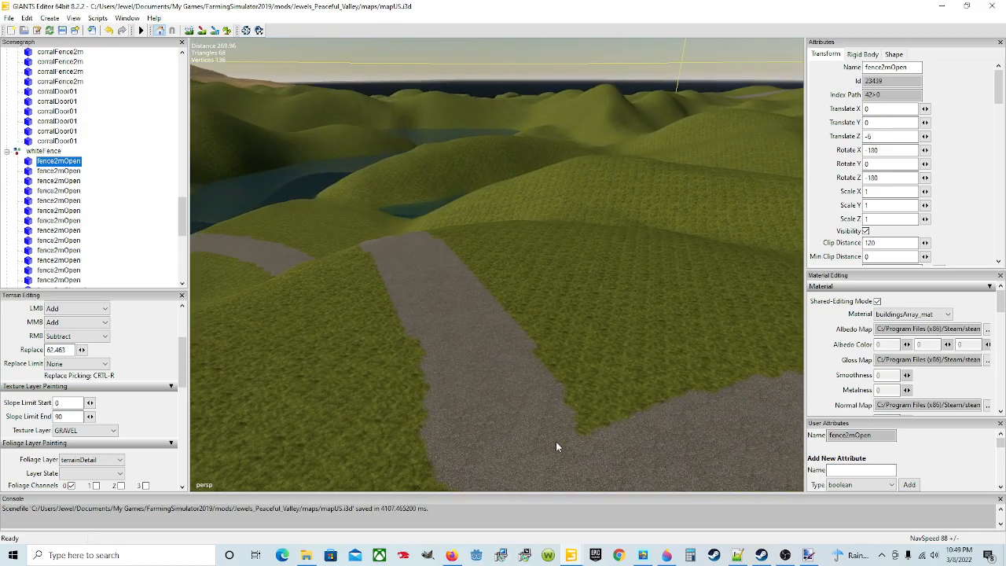
left_click_drag(502, 358, 412, 389, "alt")
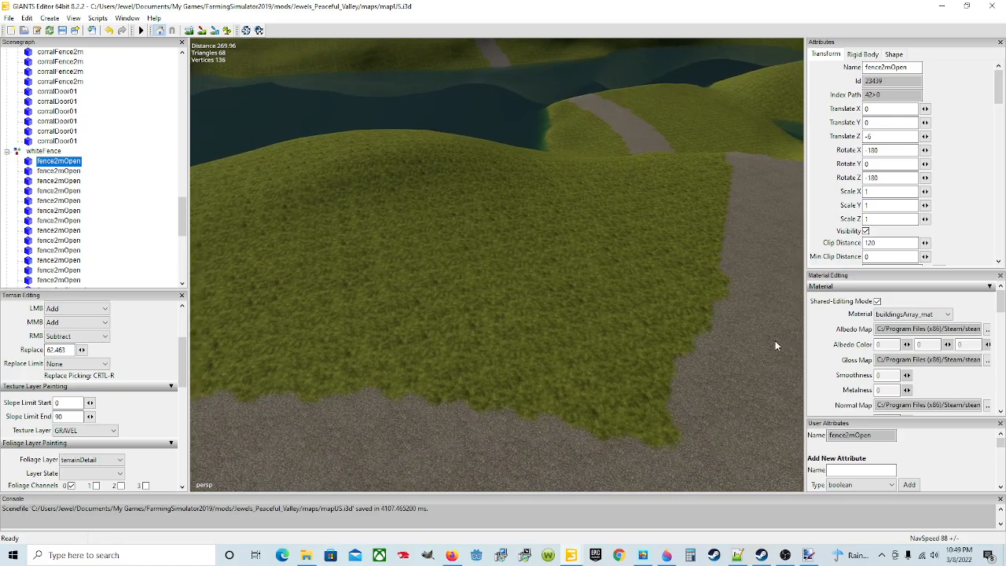
left_click_drag(779, 341, 568, 346, "alt")
left_click_drag(628, 315, 568, 293, "alt")
left_click_drag(674, 311, 579, 316, "alt")
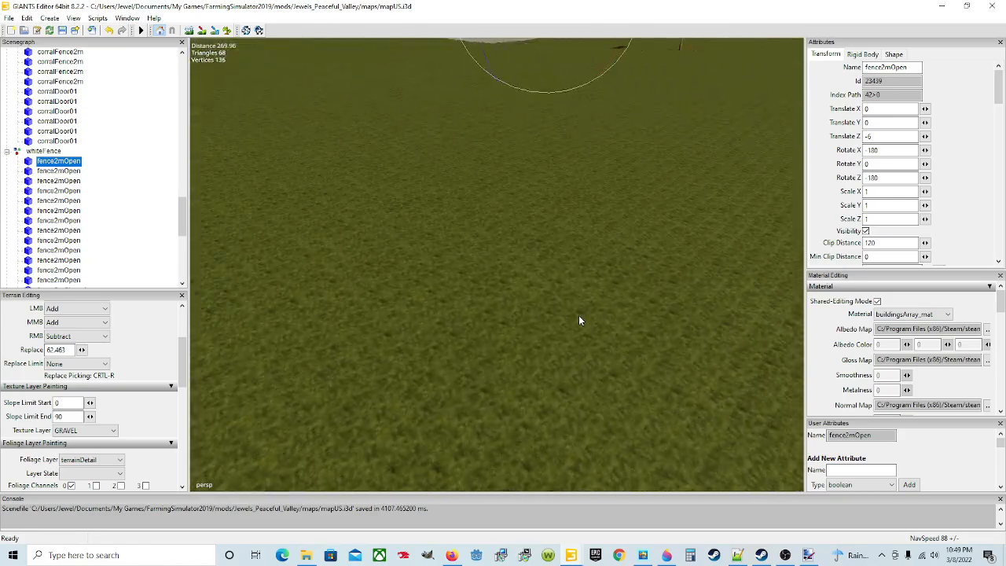
scroll(579, 315, "down", 5)
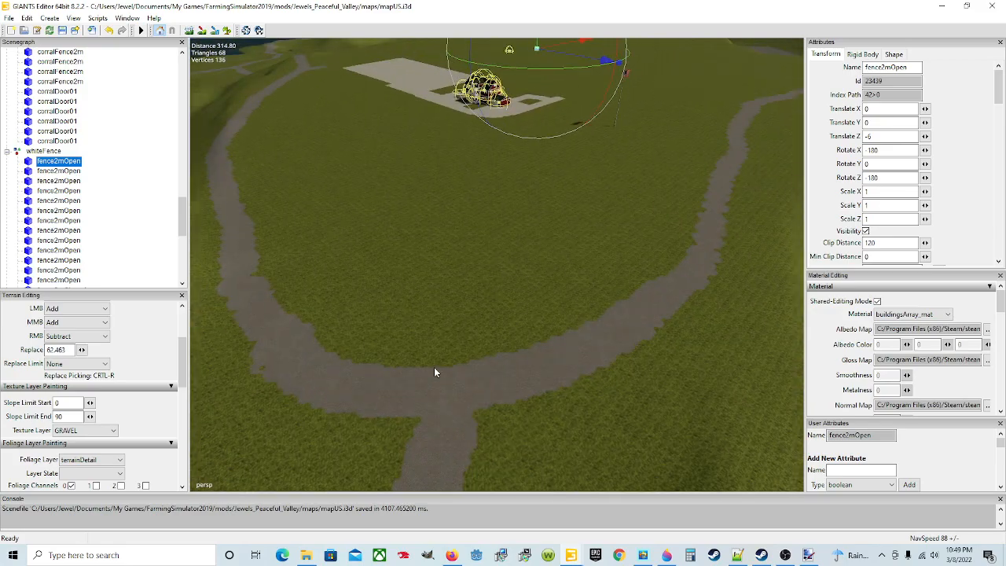
Place the selected first fence panel on the grass at the inner edge of the gravel road bend
left_click_drag(436, 404, 510, 394, "alt")
scroll(397, 394, "up", 5)
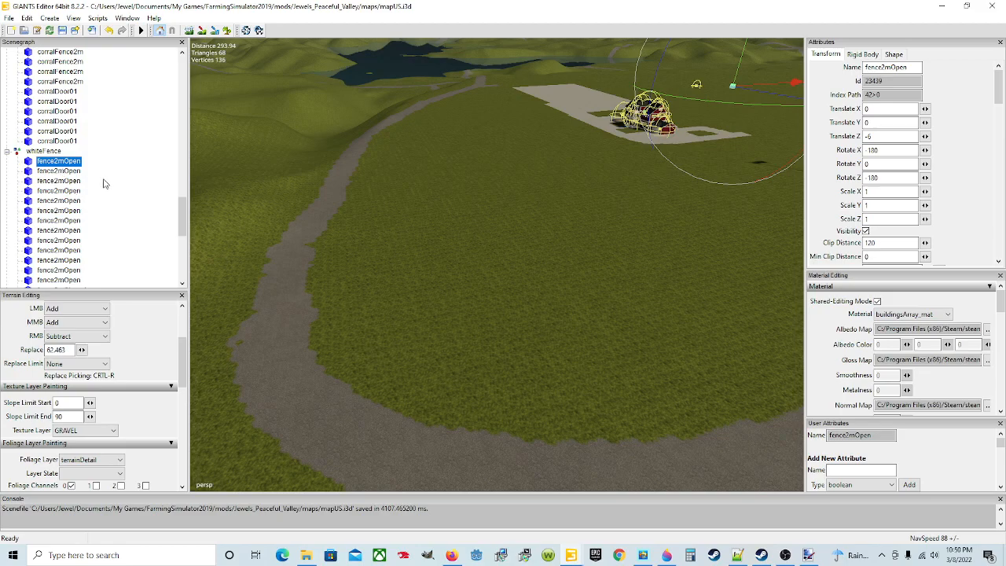
key("ctrl+b")
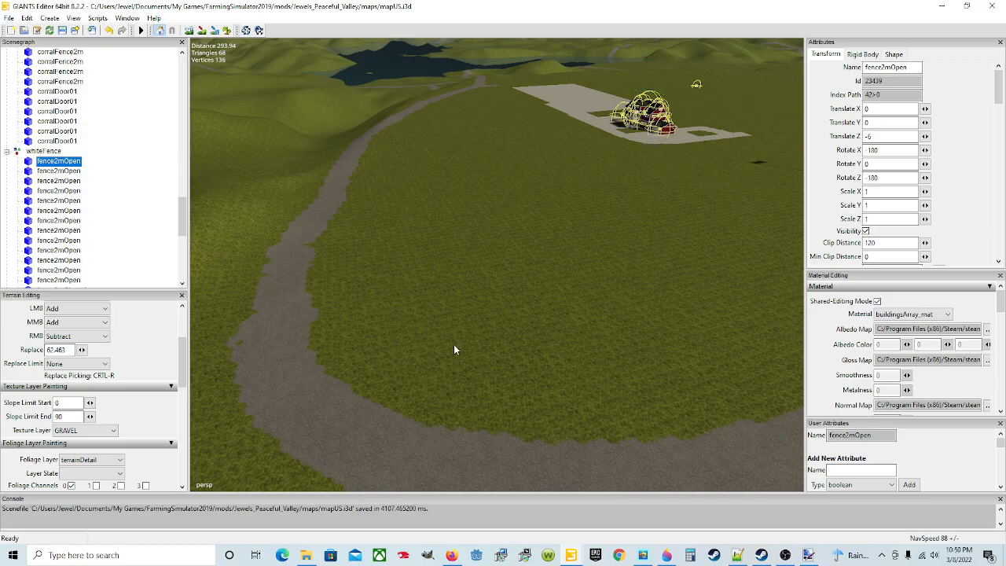
left_click(472, 402)
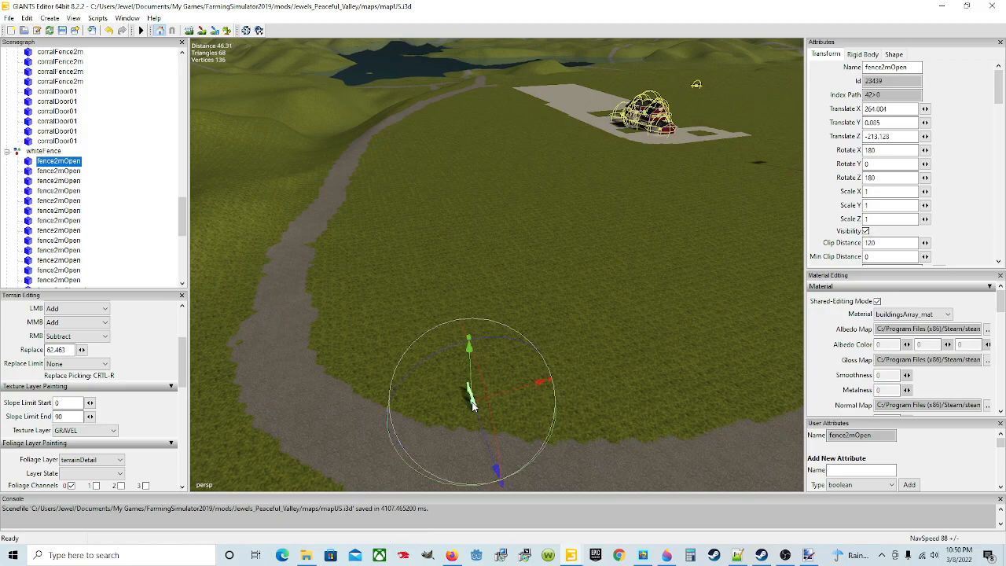
left_click(469, 407)
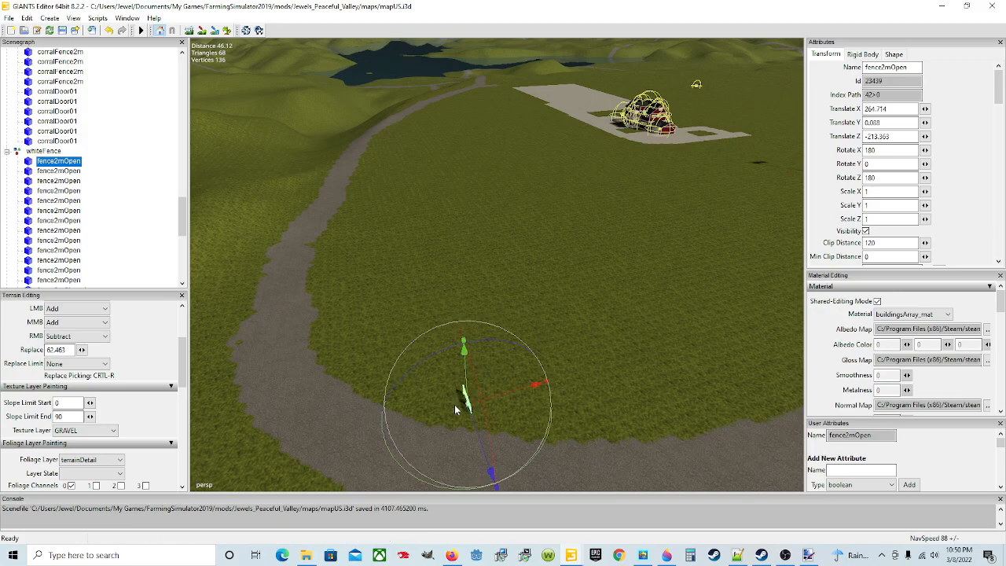
Rotate the placed fence panel about its Y axis to about -69° so it follows the road edge
scroll(453, 406, "up", 1)
left_click_drag(453, 406, 493, 407, "alt")
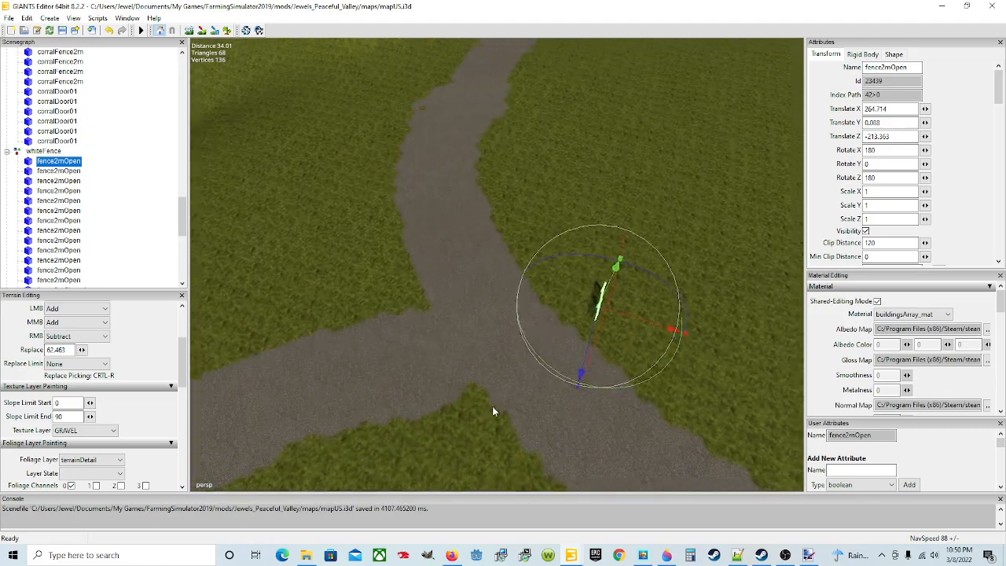
scroll(548, 350, "up", 3)
left_click_drag(548, 349, 624, 348, "alt")
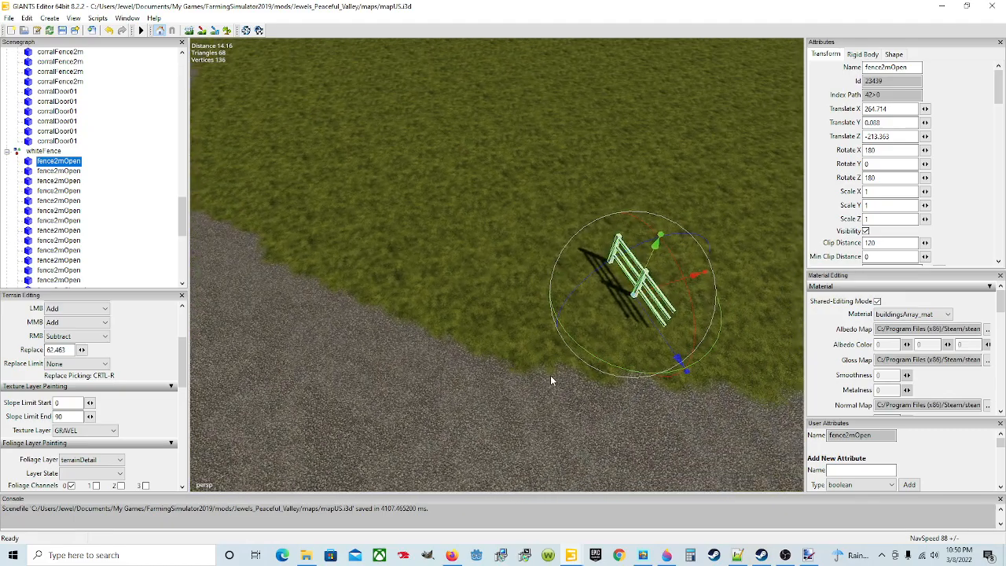
left_click_drag(549, 375, 591, 357, "alt")
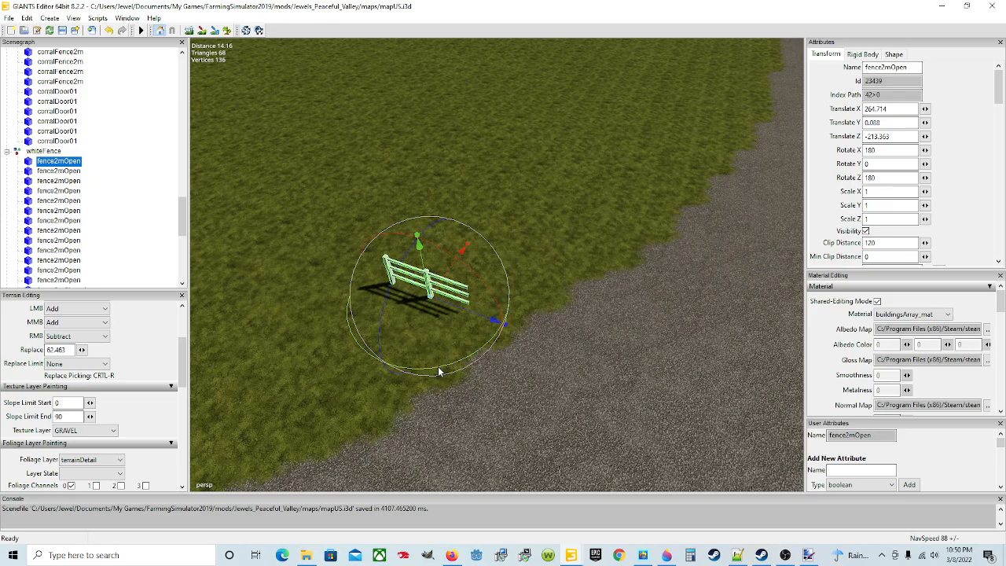
left_click_drag(439, 373, 523, 306)
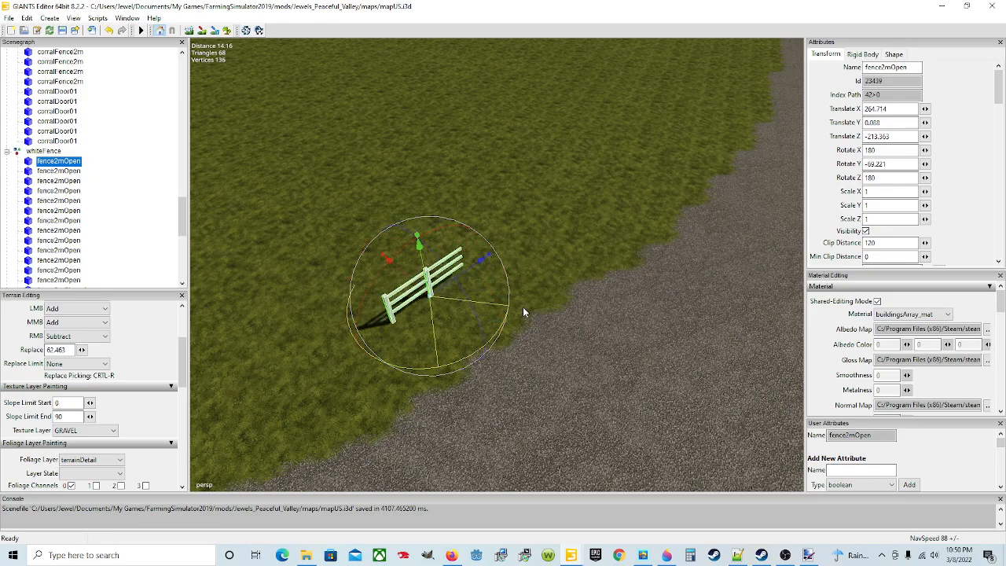
Move the fence panel farther back from the road edge, to about X 263.86 and Z -211.12
left_click_drag(406, 279, 344, 266)
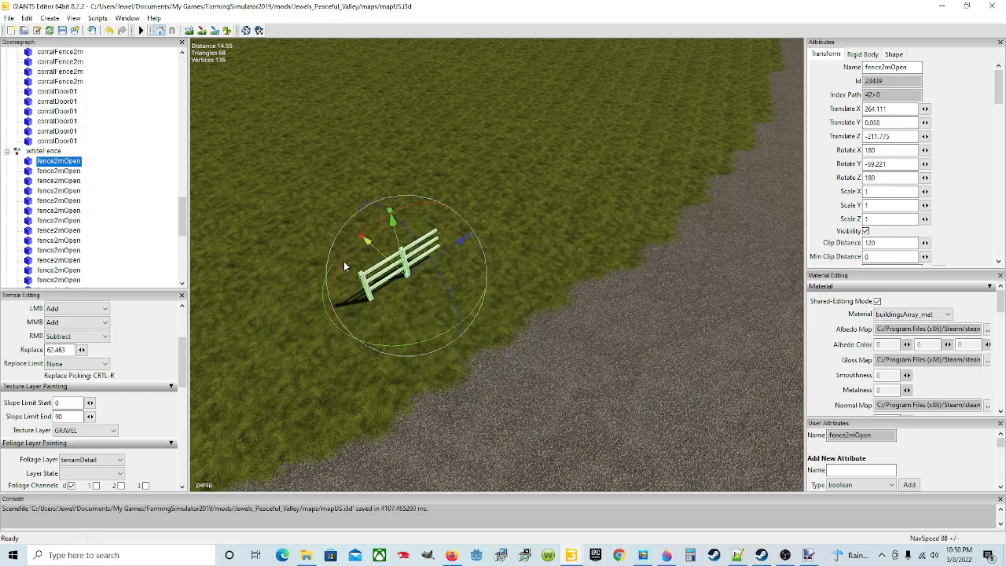
left_click_drag(452, 332, 558, 321, "alt")
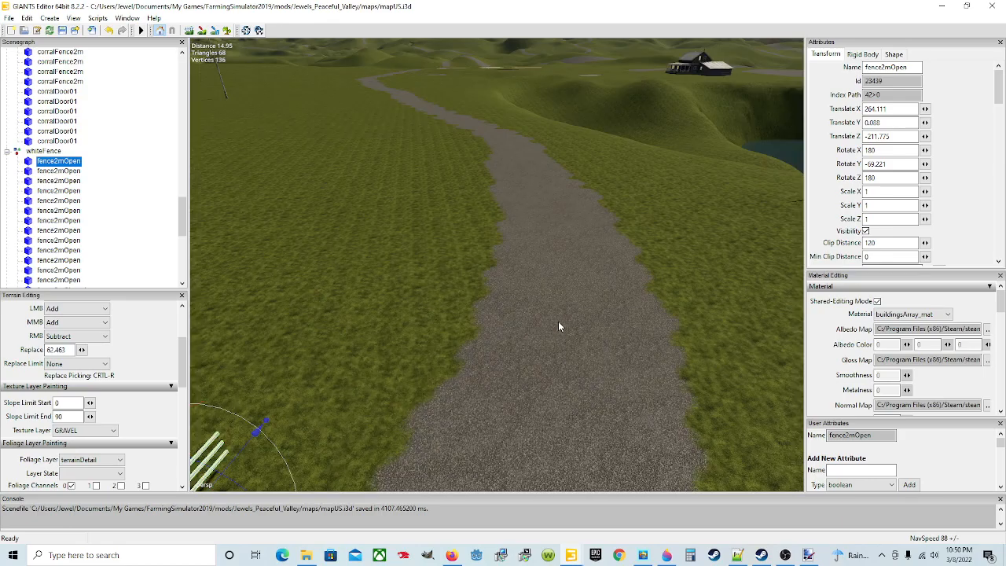
key("f")
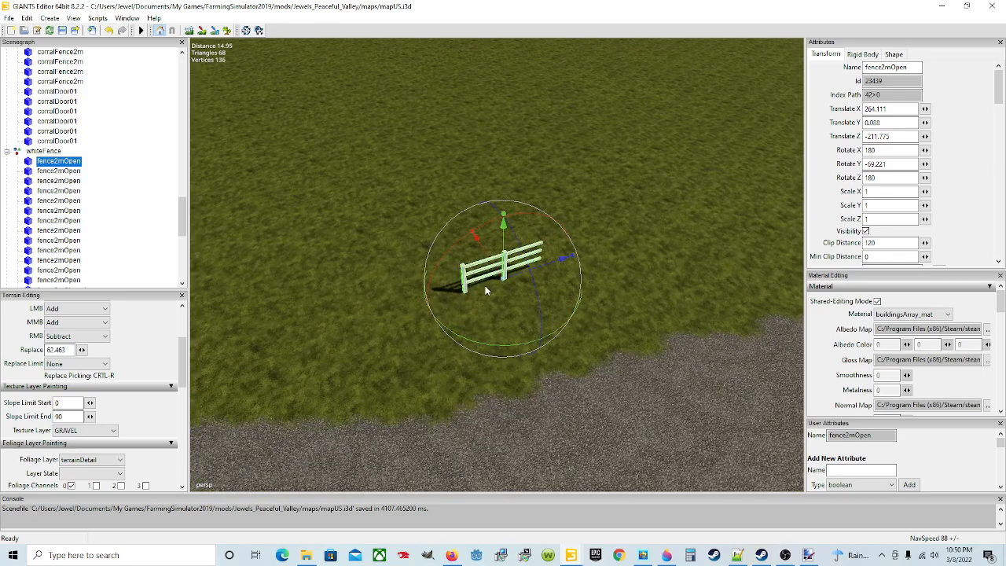
left_click_drag(486, 259, 472, 237)
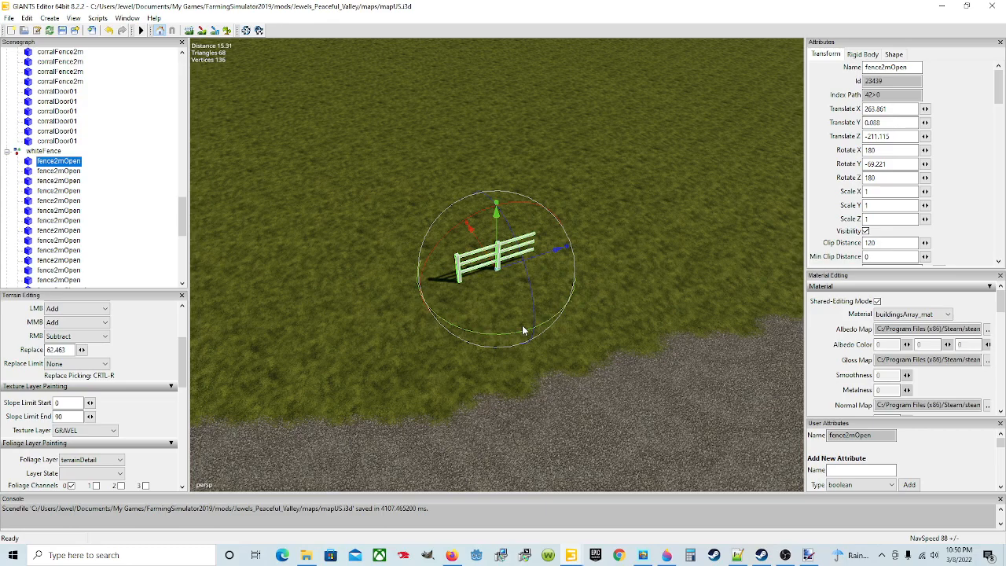
Fine-tune the first fence panel's Y rotation to about -63° to run parallel to the road
left_click_drag(504, 337, 482, 313)
scroll(482, 314, "up", 2)
scroll(482, 313, "down", 5)
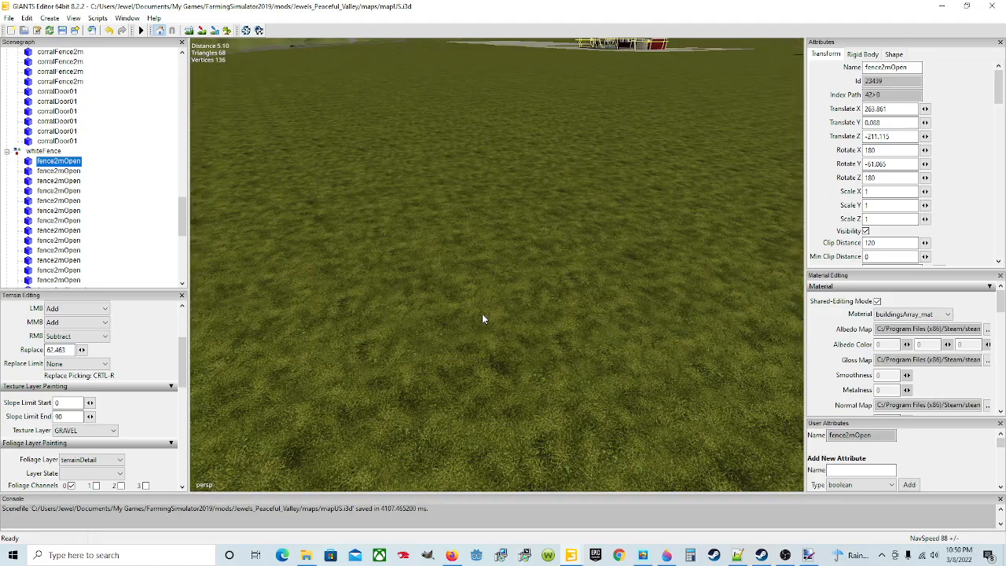
left_click_drag(549, 321, 444, 341, "alt")
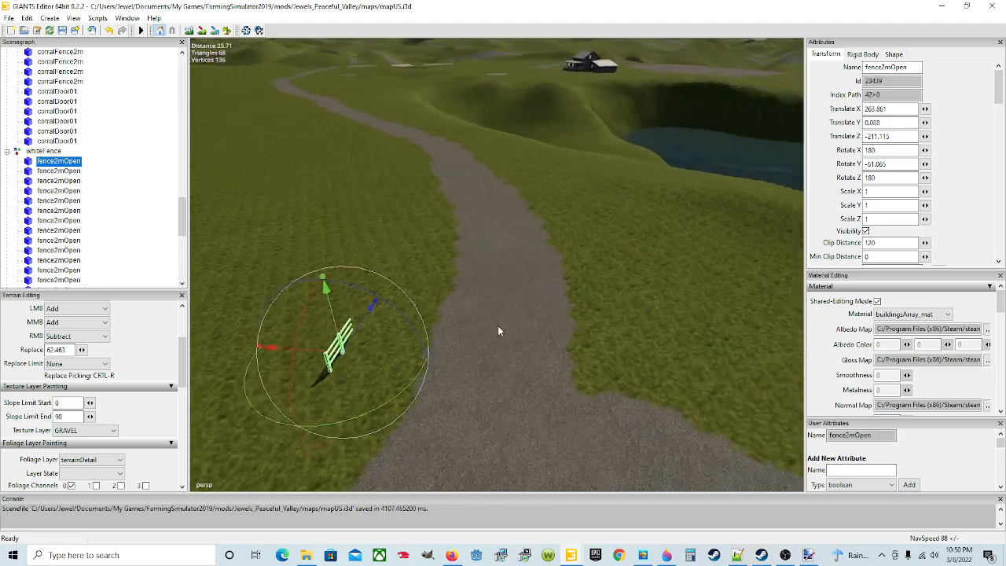
scroll(498, 325, "down", 3)
scroll(444, 342, "up", 5)
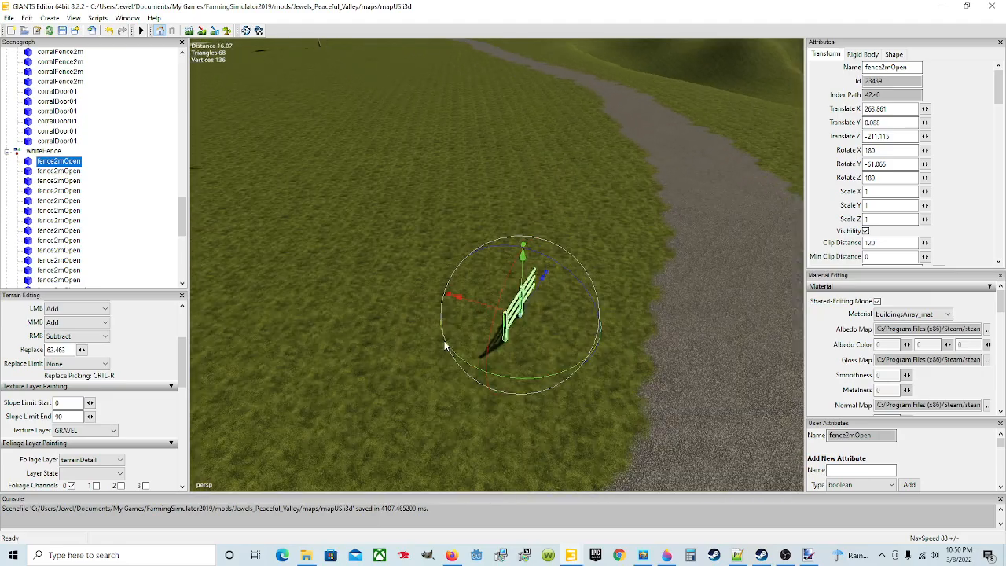
scroll(445, 346, "up", 4)
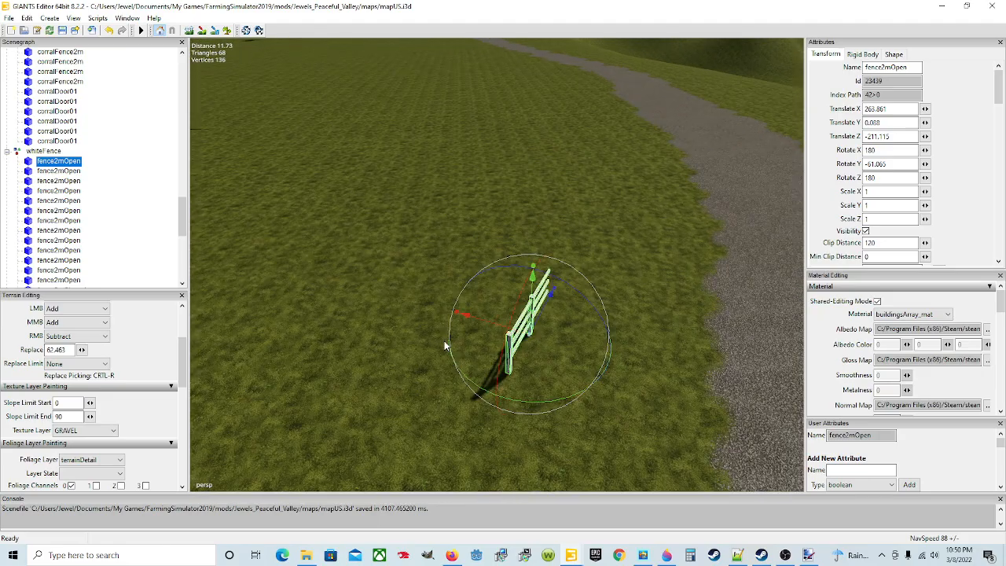
left_click_drag(445, 346, 508, 341, "alt")
scroll(534, 351, "down", 4)
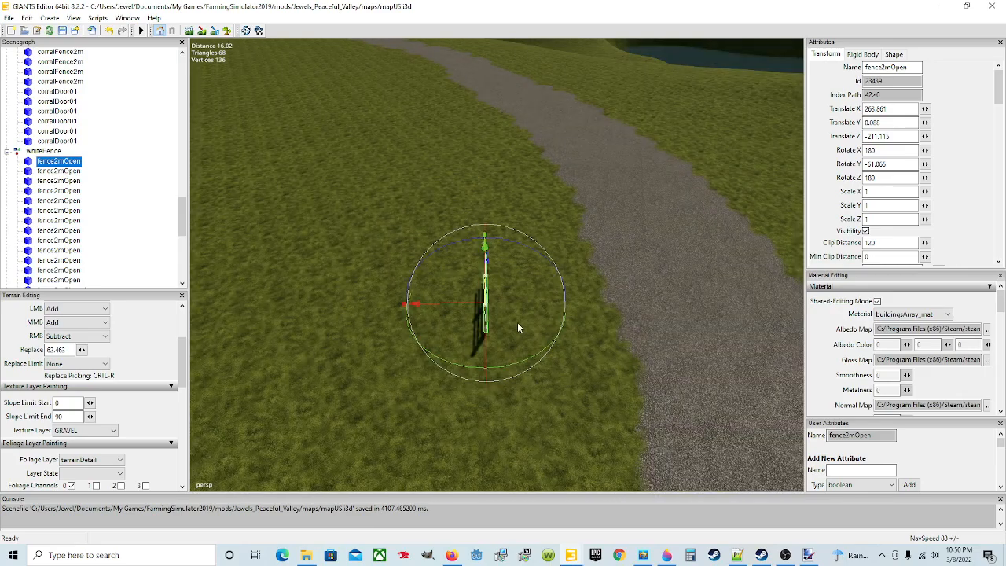
left_click_drag(524, 359, 497, 261)
scroll(526, 362, "down", 3)
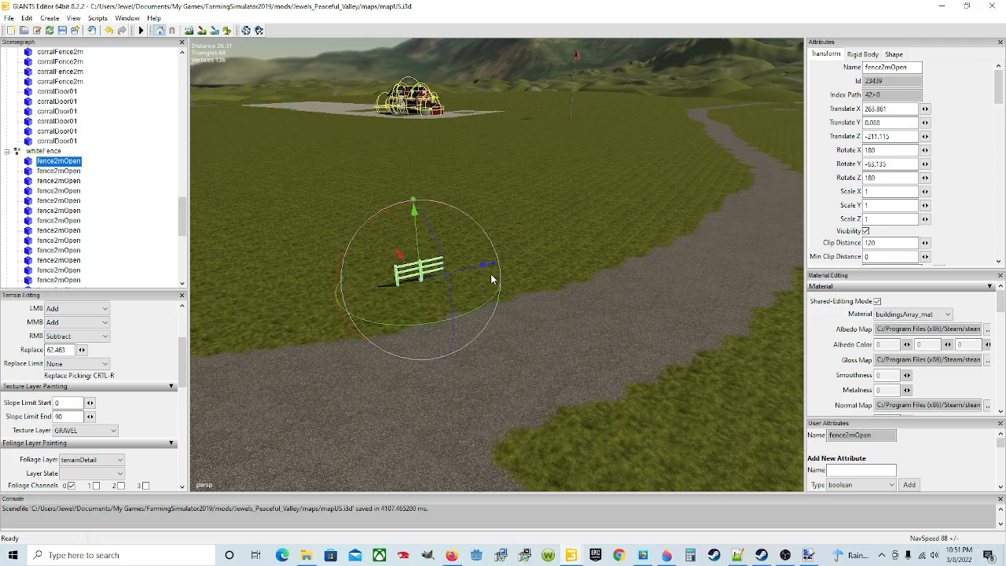
Place the second fence2mOpen panel at the end of the first one and rotate it about Y to about -62°
left_click(59, 171)
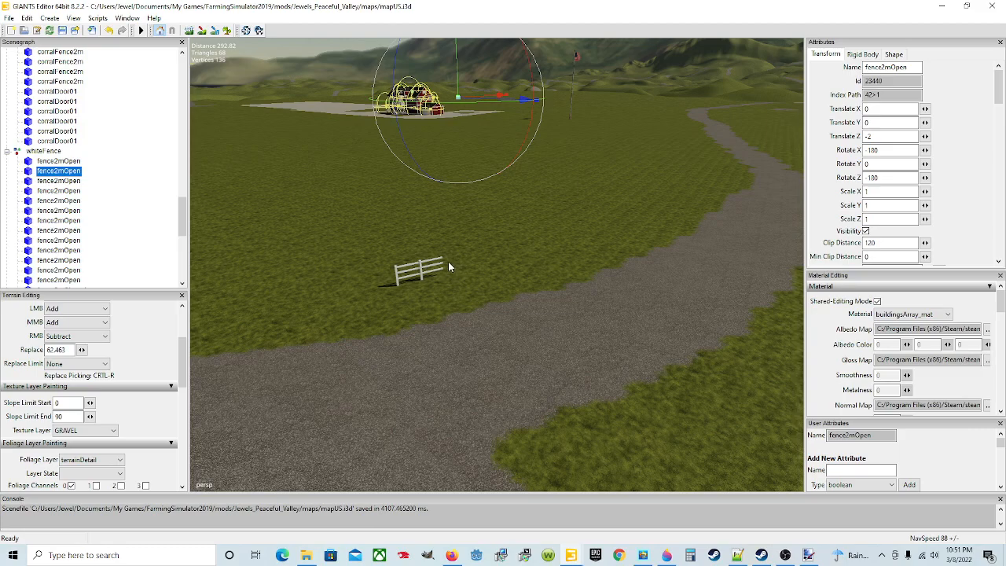
key("ctrl+b")
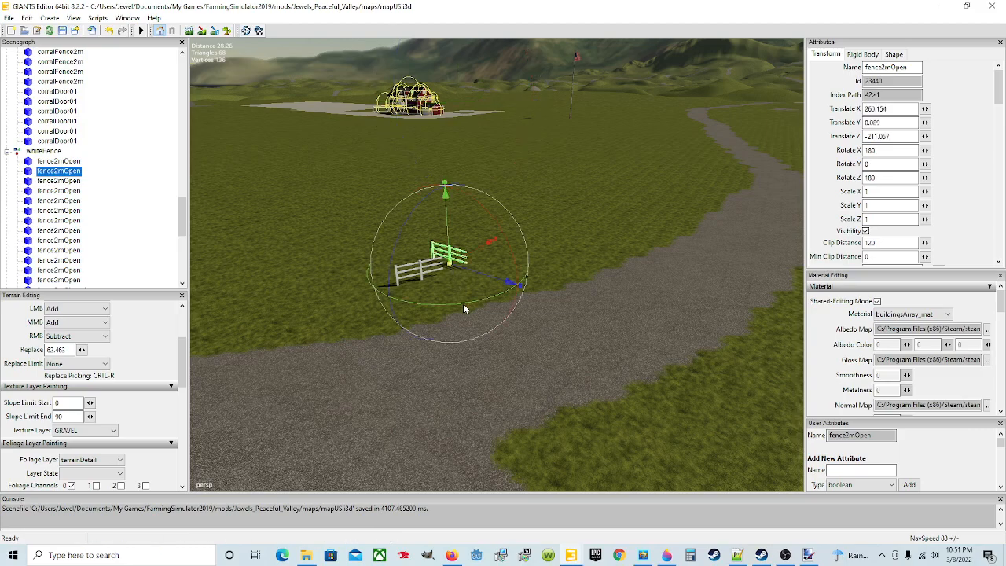
key("ctrl+b")
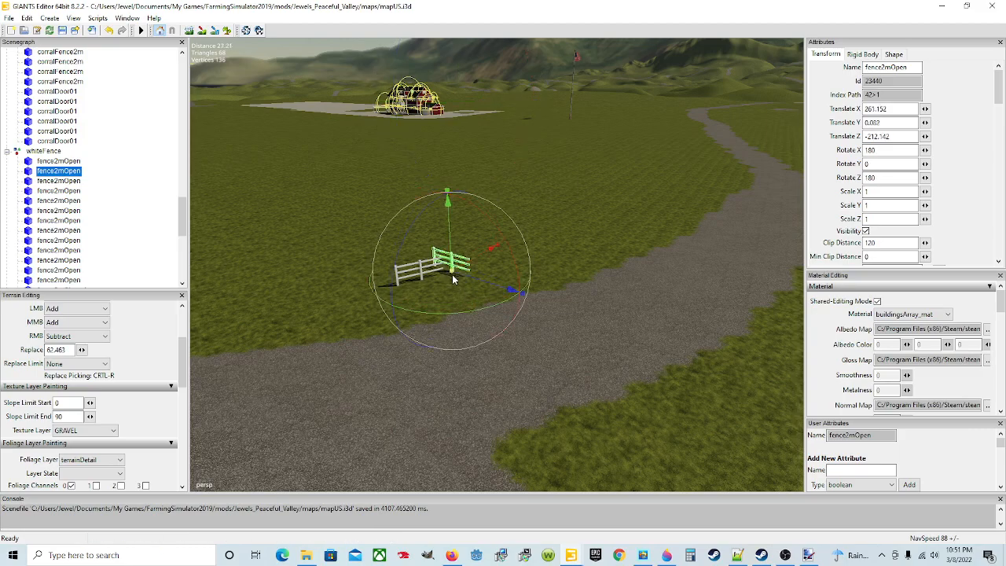
left_click_drag(449, 313, 517, 288)
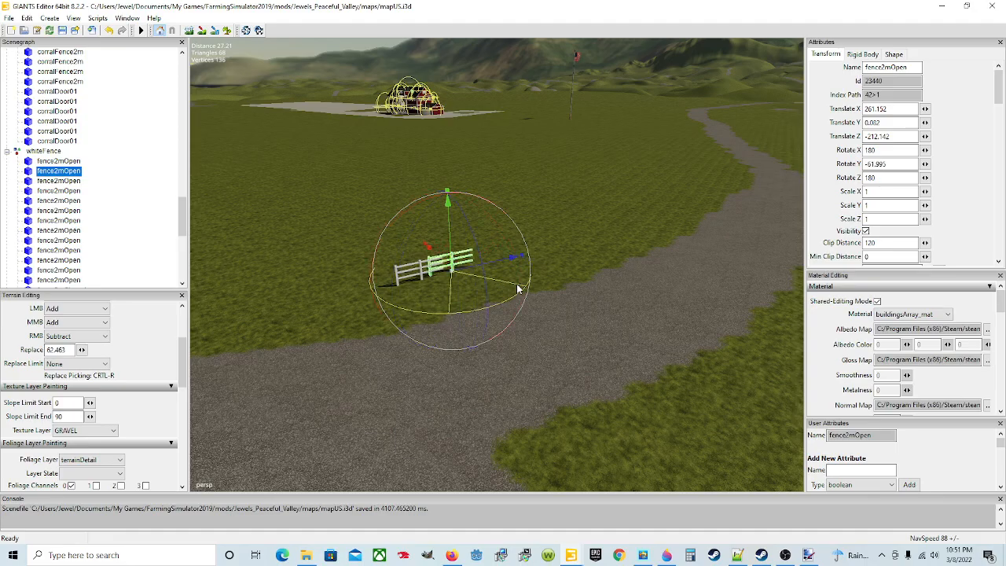
Align the second fence panel with the first, at about X 261.33 and Z -212.48 with a Y rotation of about -63°
scroll(458, 317, "up", 3)
left_click_drag(457, 318, 533, 346, "alt")
scroll(442, 316, "up", 4)
scroll(442, 313, "up", 3)
scroll(496, 331, "down", 5)
scroll(460, 330, "up", 4)
scroll(391, 335, "up", 4)
left_click_drag(392, 354, 419, 369, "alt")
scroll(515, 362, "down", 4)
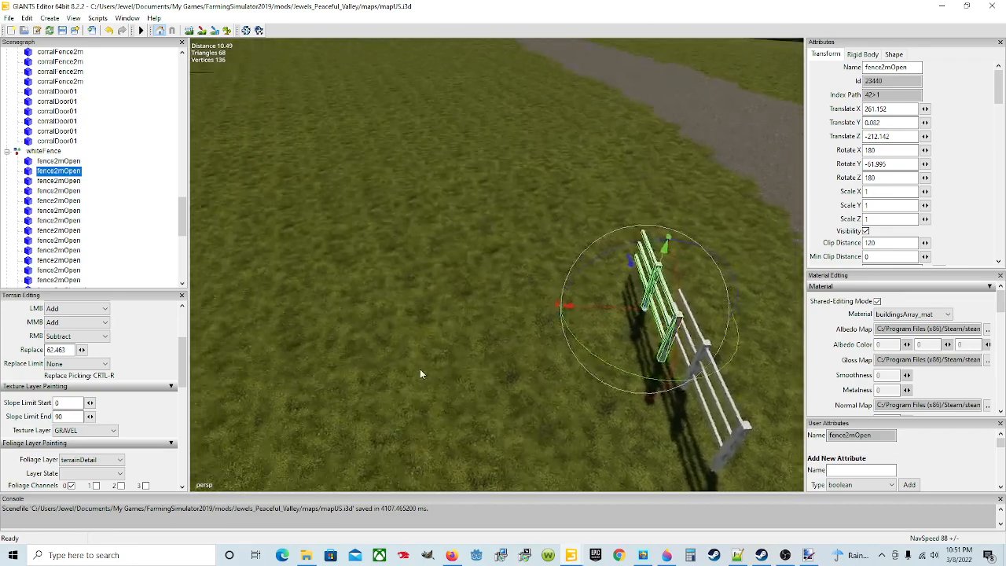
scroll(420, 369, "down", 5)
left_click_drag(525, 376, 495, 332, "alt")
scroll(570, 359, "up", 3)
scroll(537, 360, "up", 2)
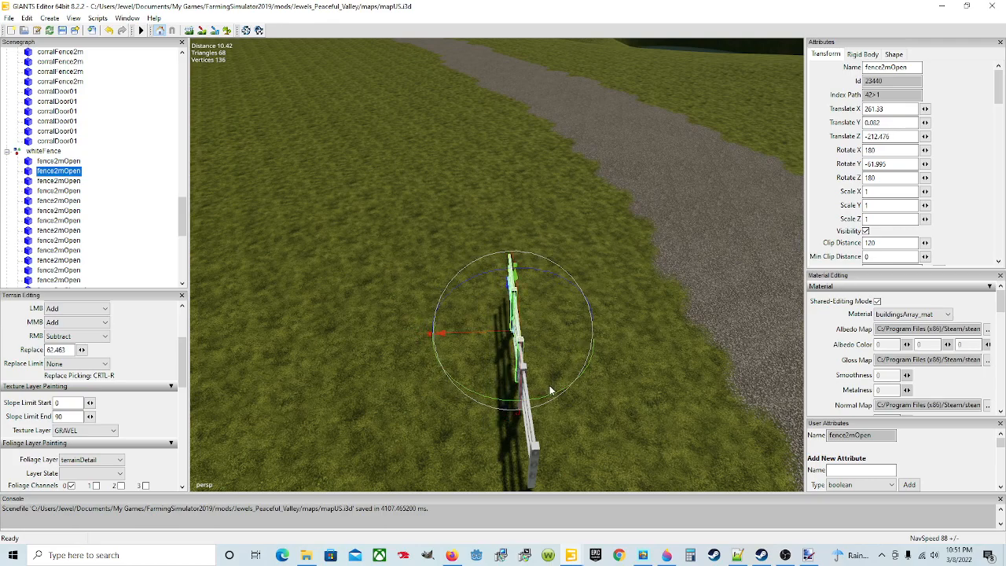
left_click_drag(545, 393, 546, 393)
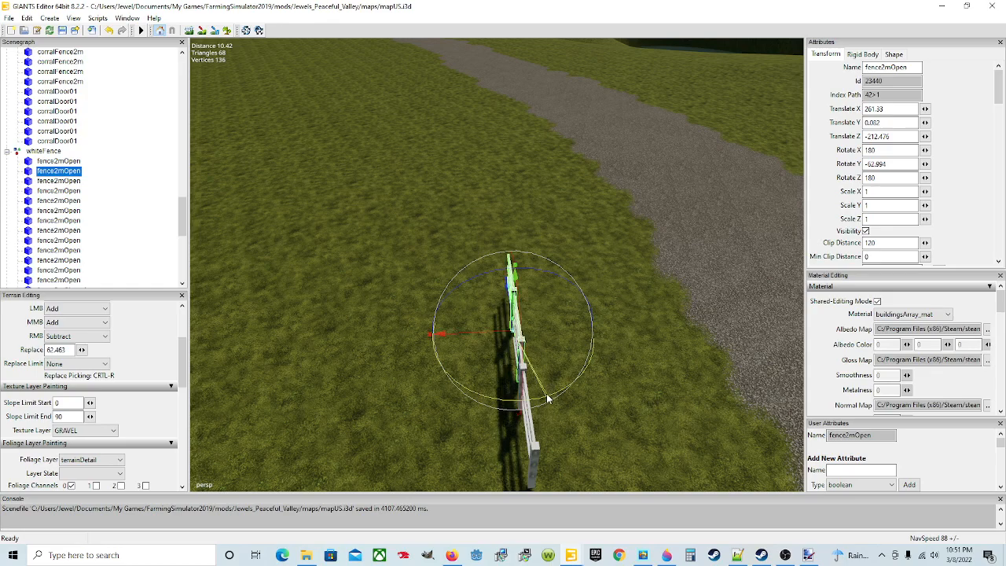
Slide the second fence panel along the fence line to about X 260.25 and Z -212.87
left_click_drag(496, 334, 495, 339)
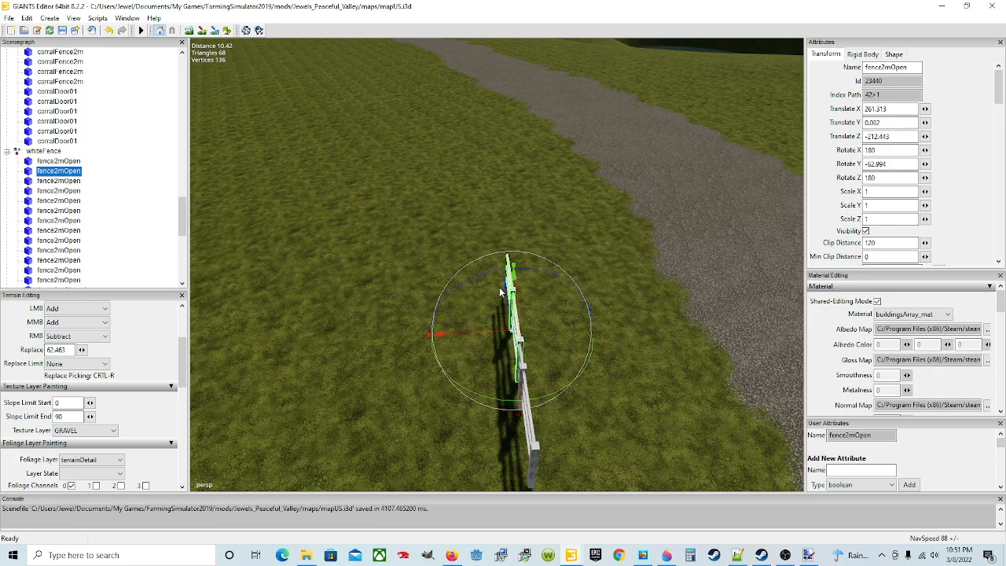
left_click_drag(506, 289, 492, 225)
scroll(611, 301, "up", 7)
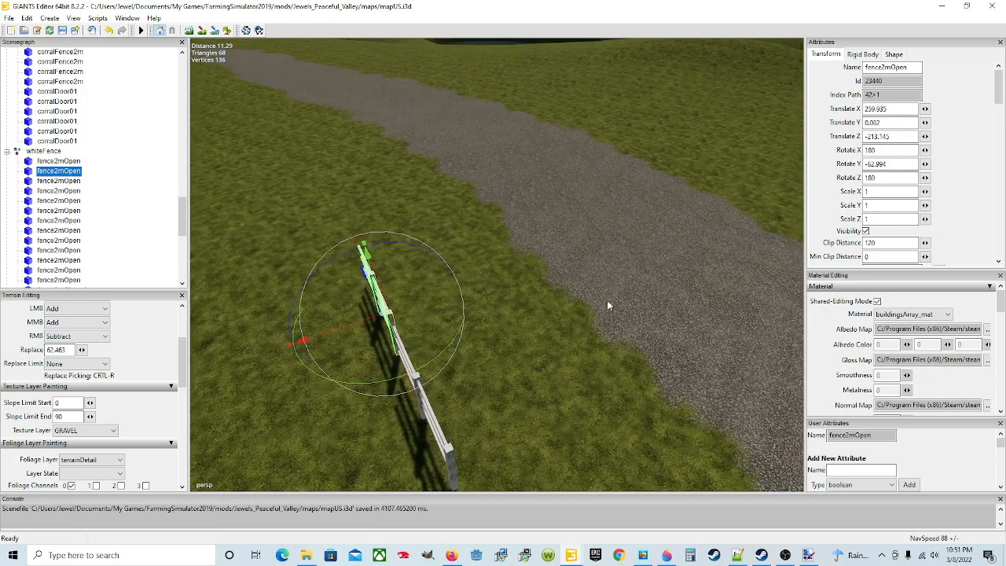
scroll(583, 295, "down", 4)
left_click_drag(648, 277, 626, 282)
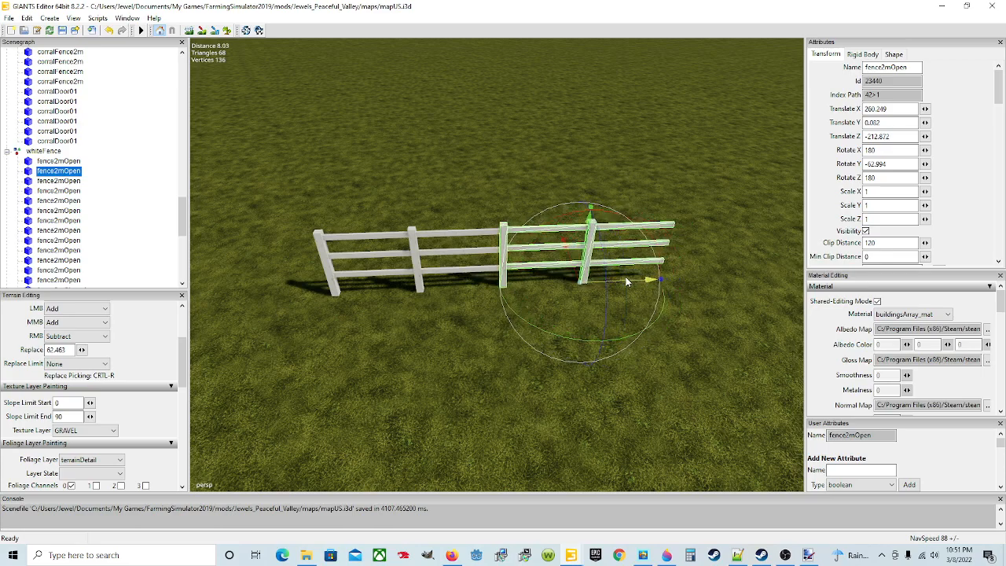
Nudge the second fence panel sideways in line with the first, to about X 260.27 and Z -212.92
left_click_drag(558, 315, 658, 300, "alt")
scroll(526, 298, "up", 4)
scroll(510, 318, "down", 5)
left_click_drag(508, 317, 493, 346, "alt")
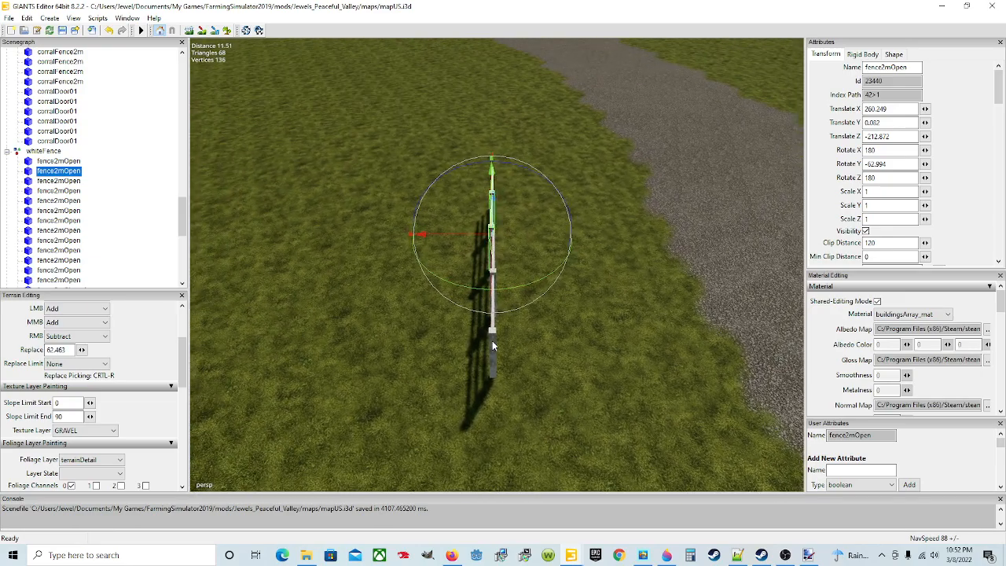
scroll(493, 346, "up", 3)
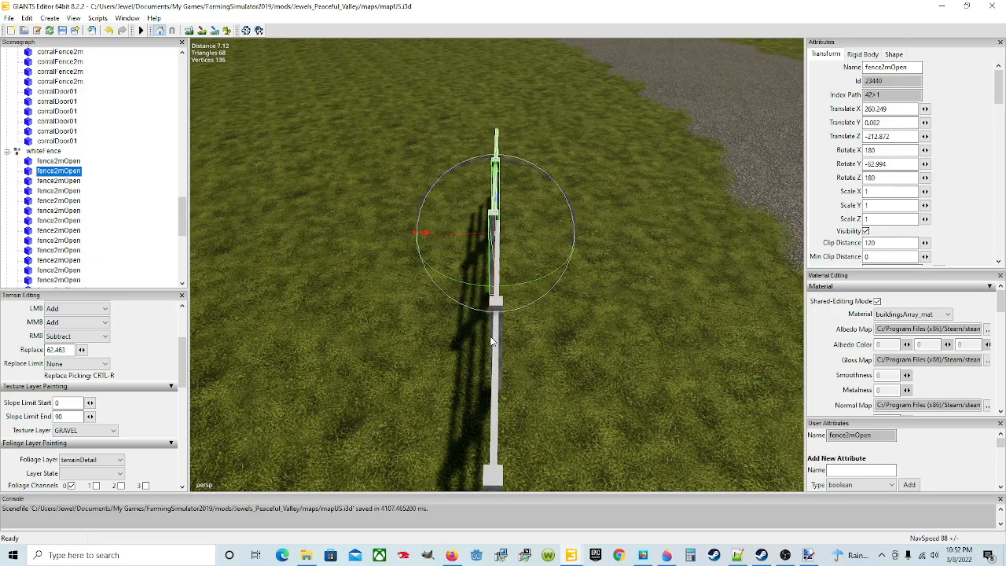
scroll(492, 341, "up", 3)
scroll(491, 341, "down", 5)
scroll(491, 341, "up", 5)
left_click_drag(498, 334, 398, 324, "alt")
scroll(398, 324, "down", 3)
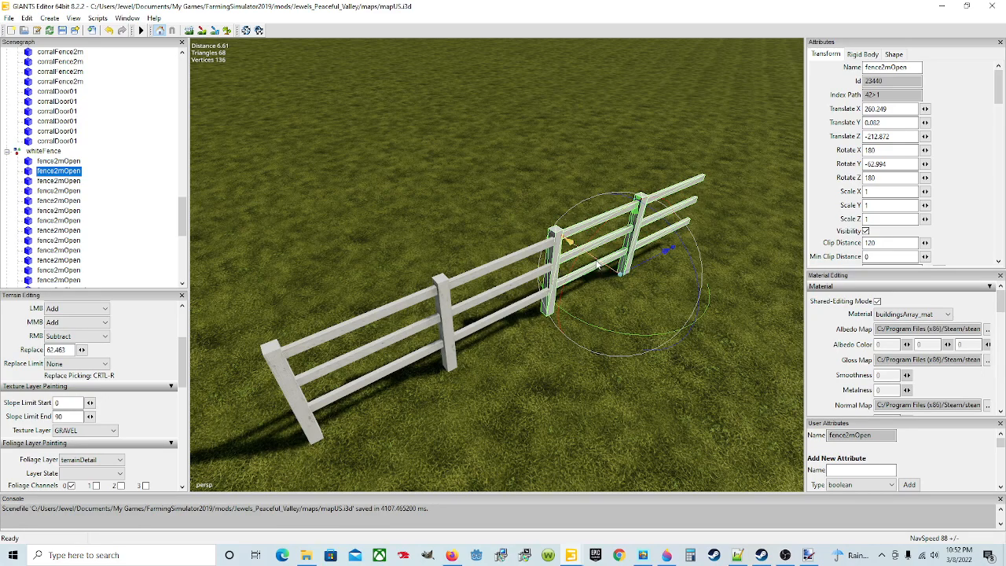
left_click_drag(597, 265, 598, 268)
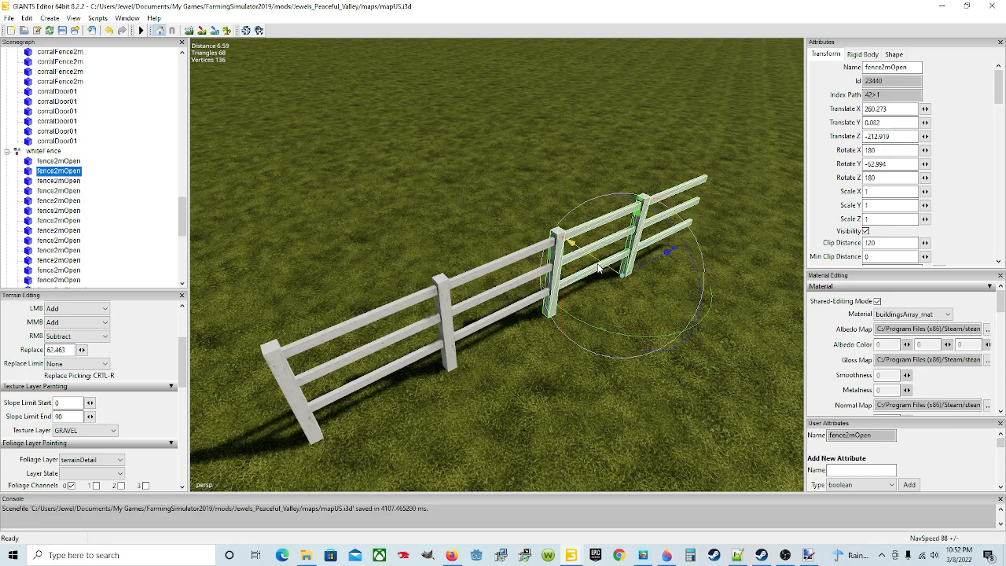
Examine the joint between the first two fence panels up close and from along the fence line
right_click_drag(550, 314, 375, 331)
scroll(375, 331, "up", 2)
left_click_drag(375, 331, 574, 338, "alt")
scroll(513, 337, "down", 2)
scroll(479, 329, "up", 2)
left_click_drag(479, 330, 363, 292, "alt")
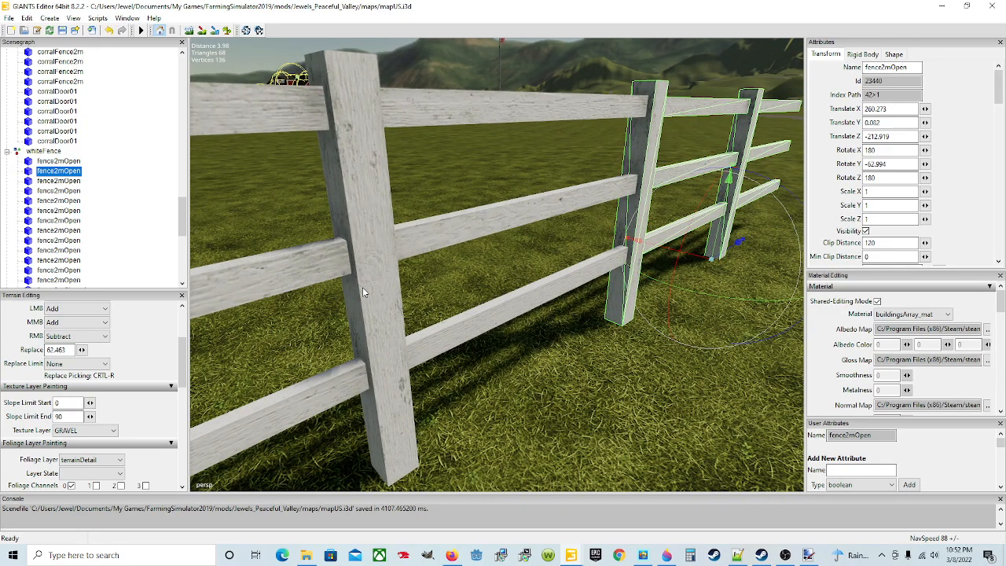
left_click_drag(362, 292, 485, 344, "alt")
scroll(480, 341, "down", 5)
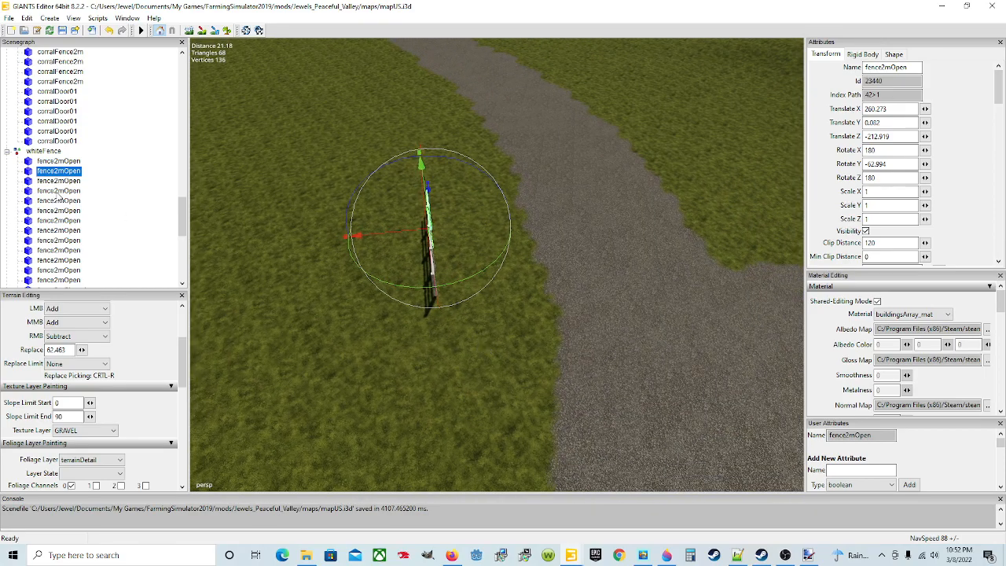
Place the third fence2mOpen panel near the fence's end at about X 256.28 and Z -214.86, with a Y rotation of about -64°
left_click(69, 182)
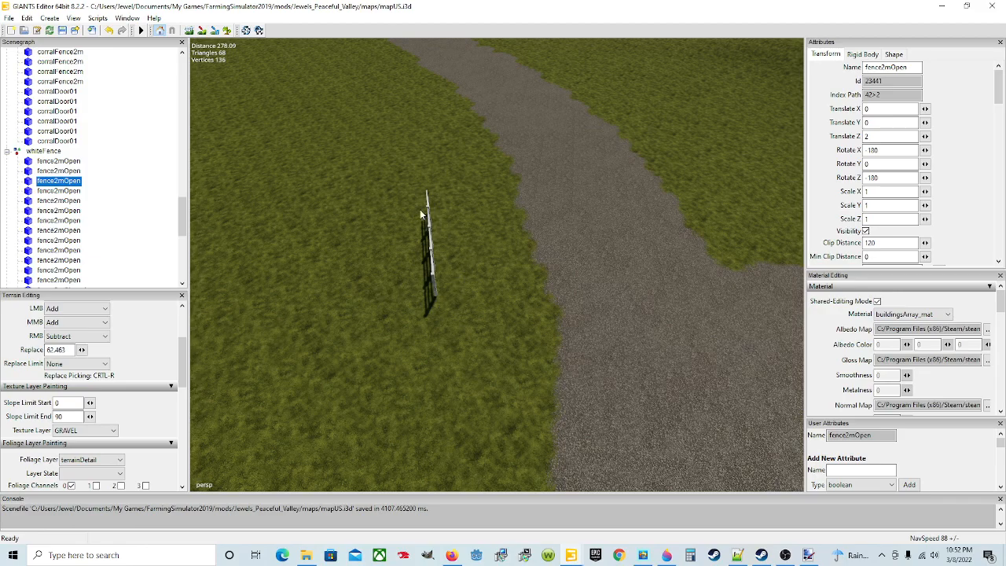
key("ctrl+b")
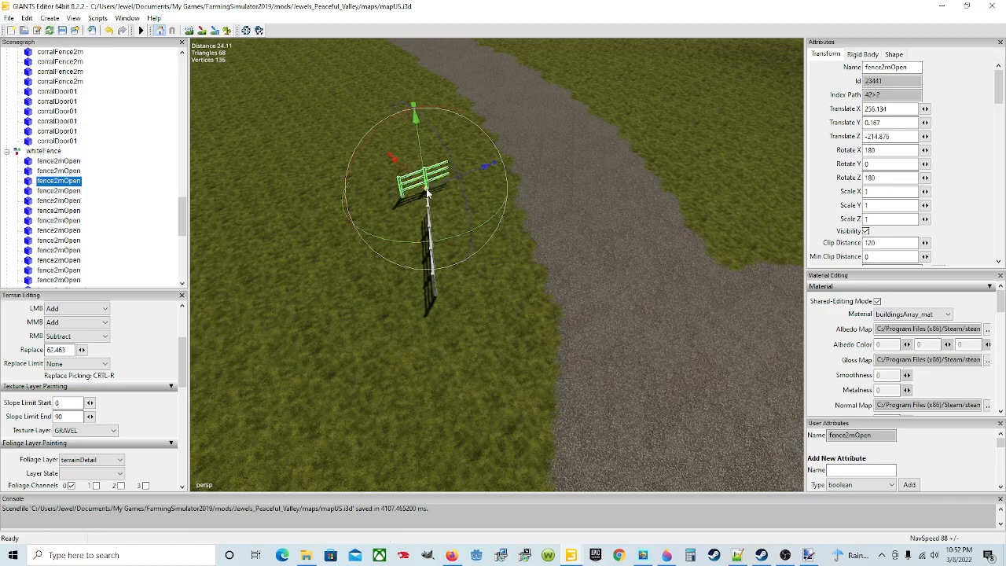
key("ctrl+b")
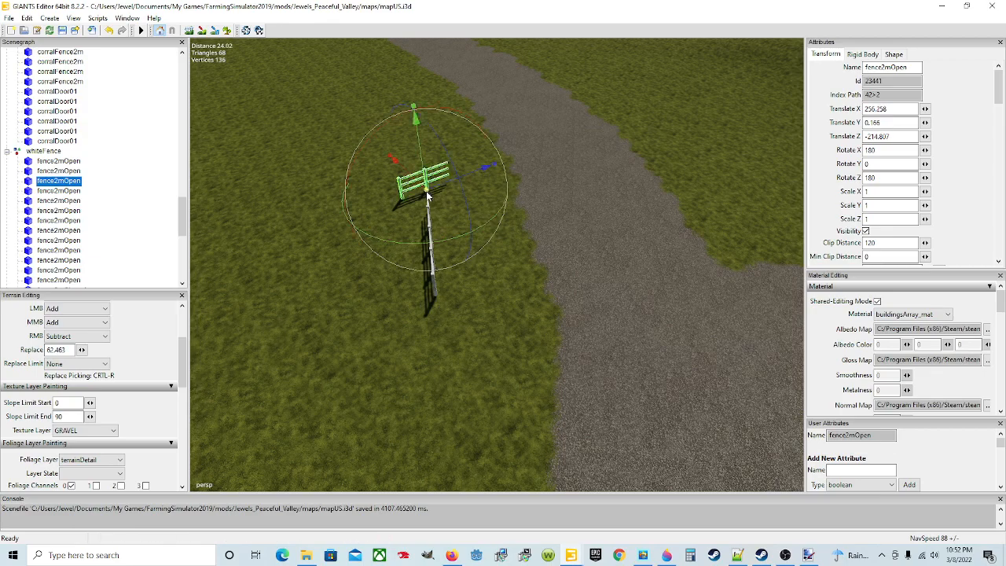
left_click_drag(446, 246, 494, 206)
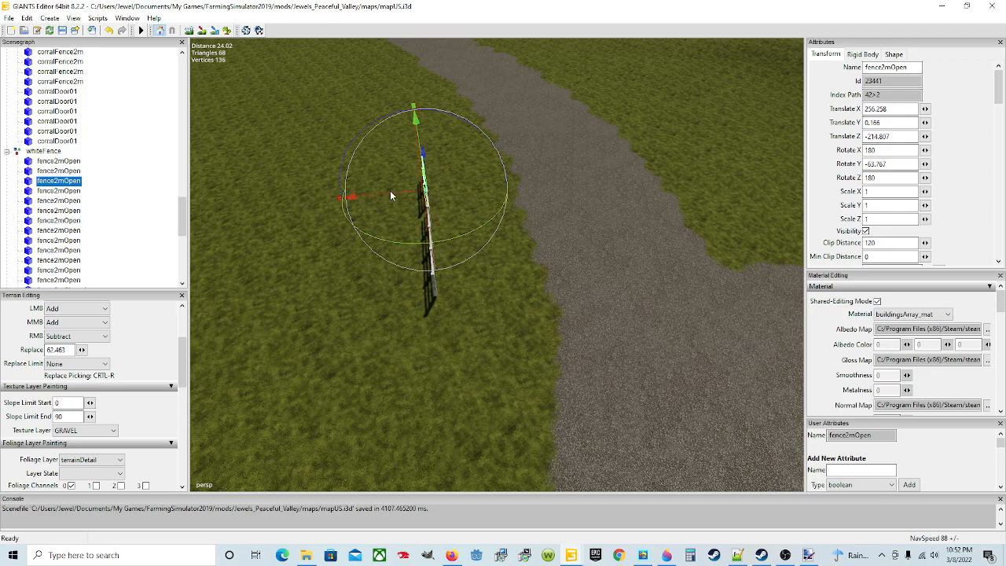
left_click_drag(388, 193, 388, 195)
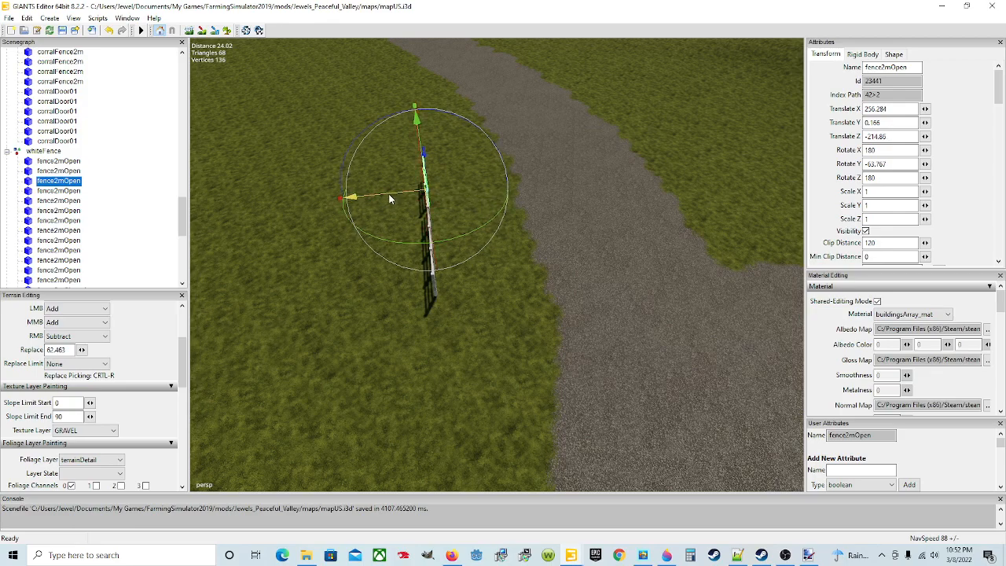
Close the gap between the second and third panels by moving the third to about X 256.71 and Z -214.71
right_click_drag(436, 281, 556, 242)
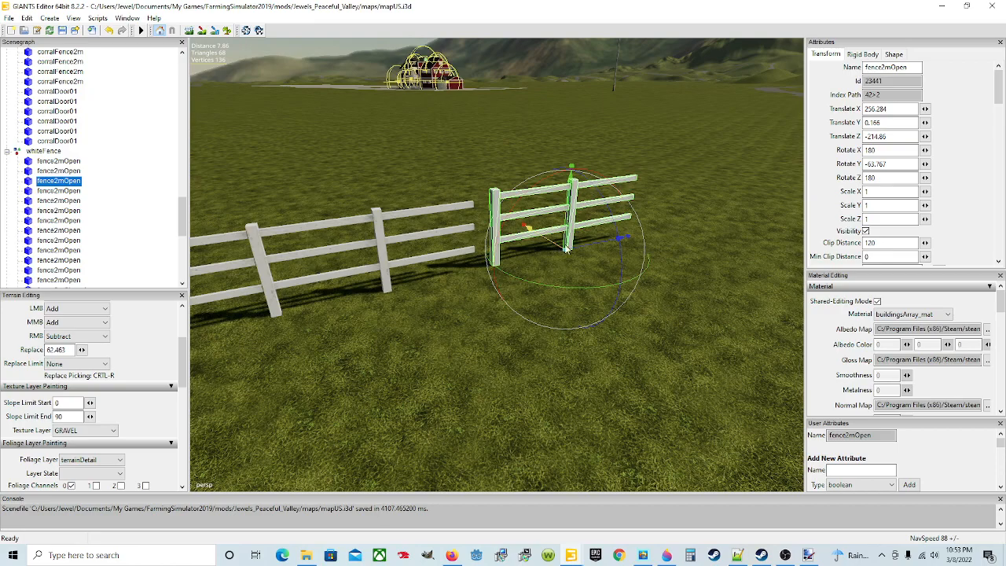
left_click_drag(590, 245, 564, 249)
mouse_move(489, 292)
right_mouse_down()
mouse_move(448, 277)
mouse_move(507, 291)
right_mouse_up()
scroll(448, 276, "up", 2)
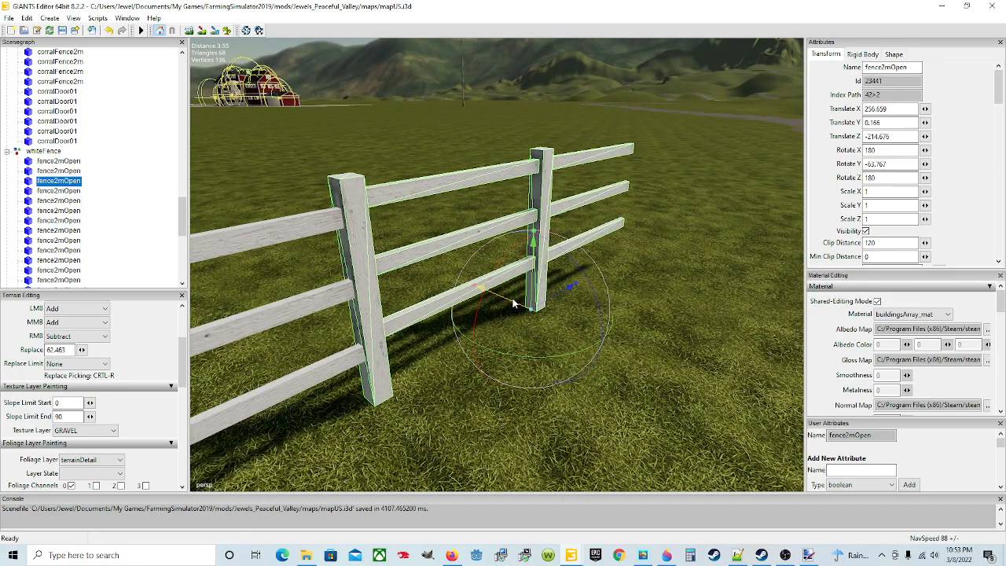
left_click_drag(512, 302, 516, 305)
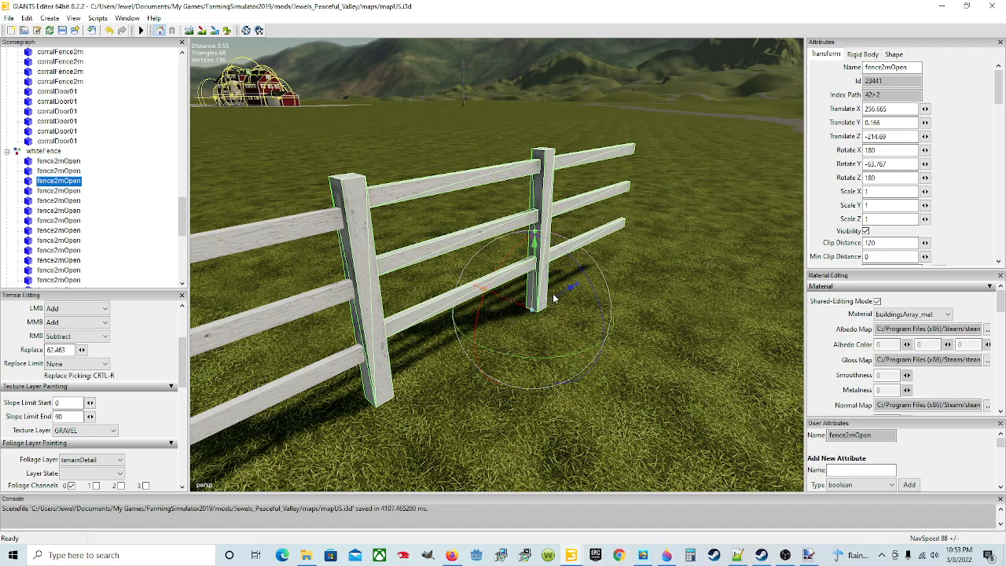
left_click_drag(553, 300, 552, 300)
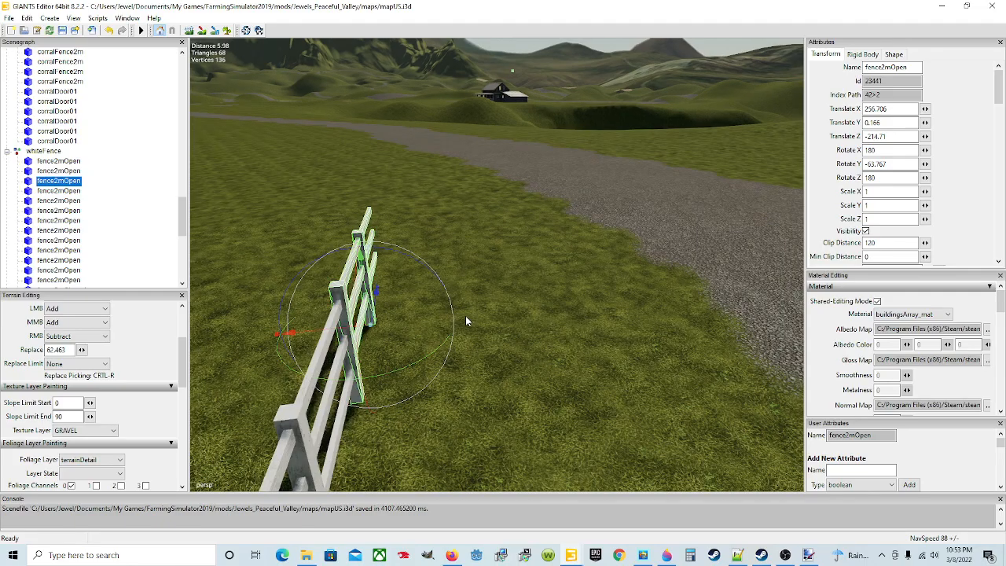
Place the fourth fence2mOpen panel at the end of the third, at about X 253.50 and Z -216.26 with a Y rotation of about -64°
scroll(465, 320, "up", 3)
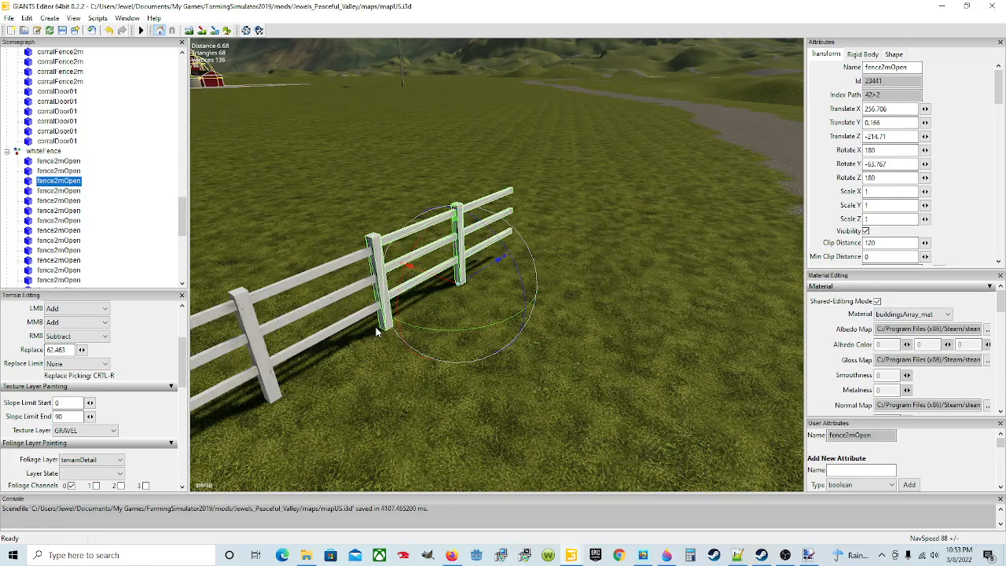
left_click_drag(541, 339, 422, 362, "alt")
scroll(397, 339, "down", 3)
scroll(418, 314, "up", 3)
scroll(507, 404, "down", 3)
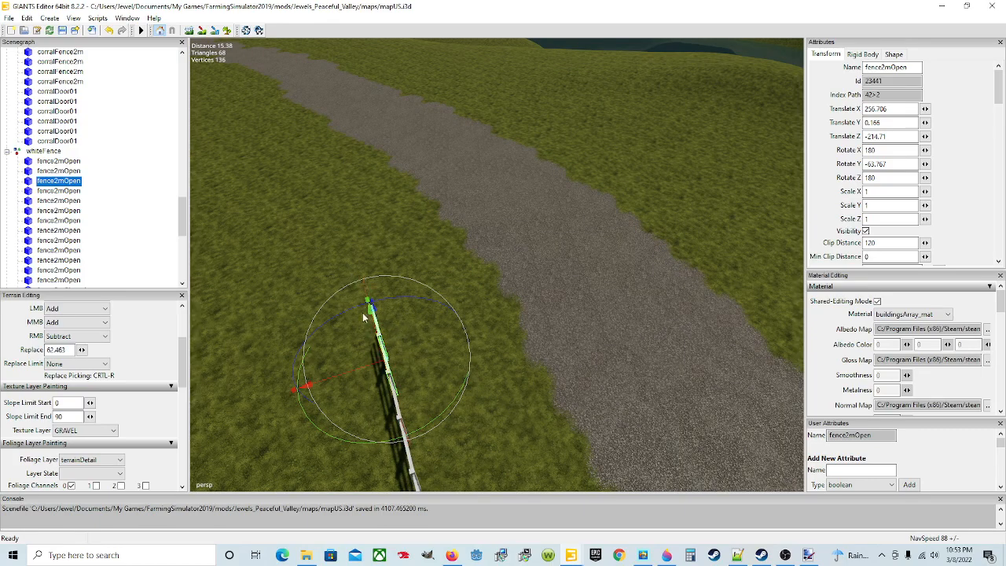
left_click(76, 193)
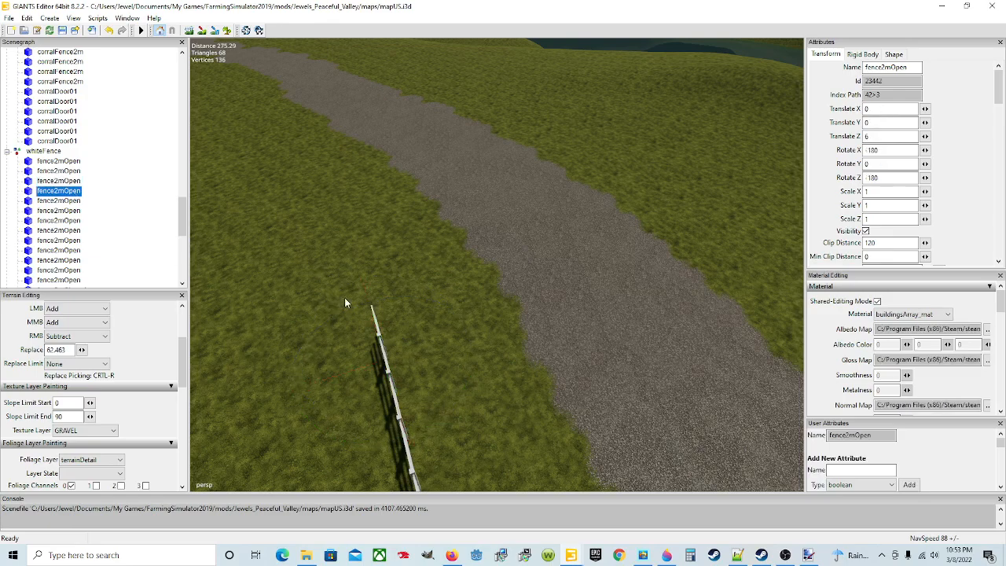
key("ctrl+b")
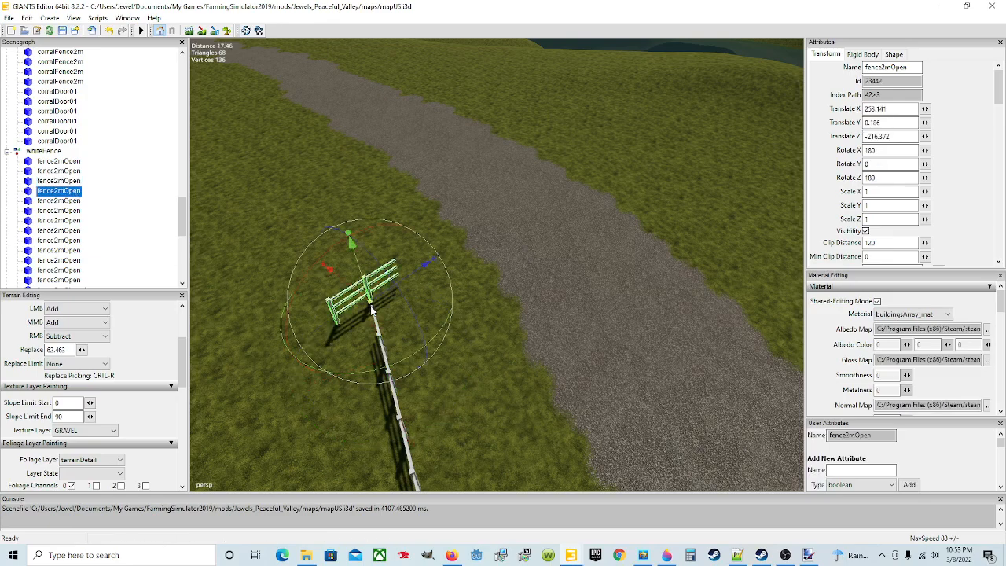
key("ctrl+b")
left_click_drag(395, 376, 438, 311)
left_click_drag(345, 312, 347, 311)
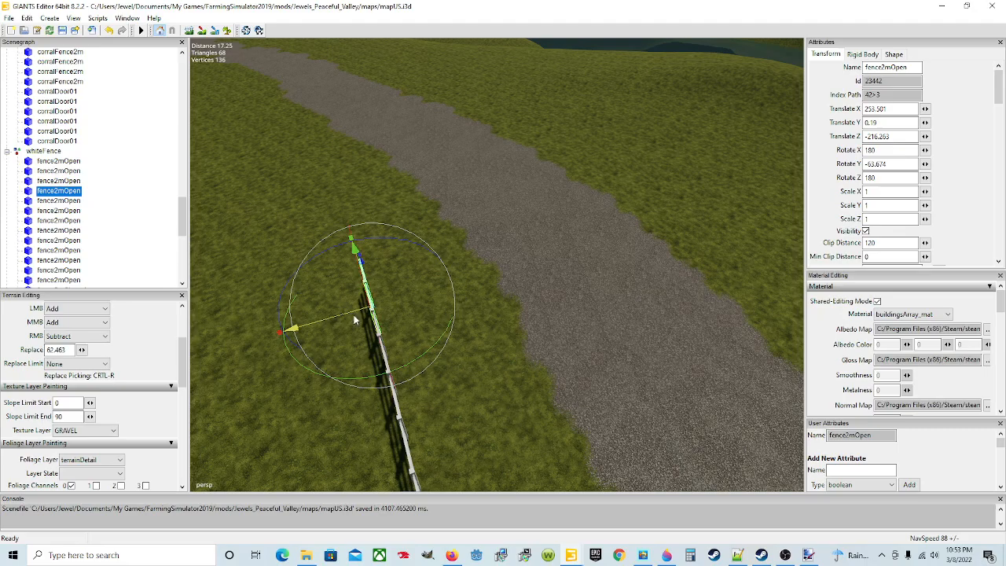
Align the fourth fence panel with the end of the third, at about X 253.12 and Z -216.49
middle_click_drag(441, 316, 457, 348, "alt")
scroll(455, 346, "up", 4)
scroll(454, 346, "up", 2)
left_click_drag(537, 356, 481, 354, "alt")
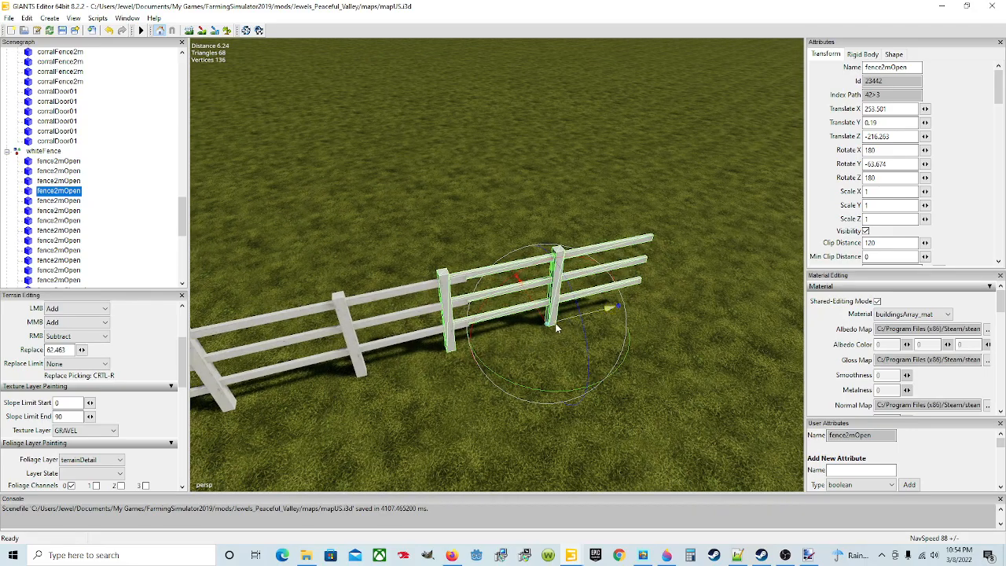
left_click_drag(556, 324, 552, 303)
scroll(438, 353, "up", 4)
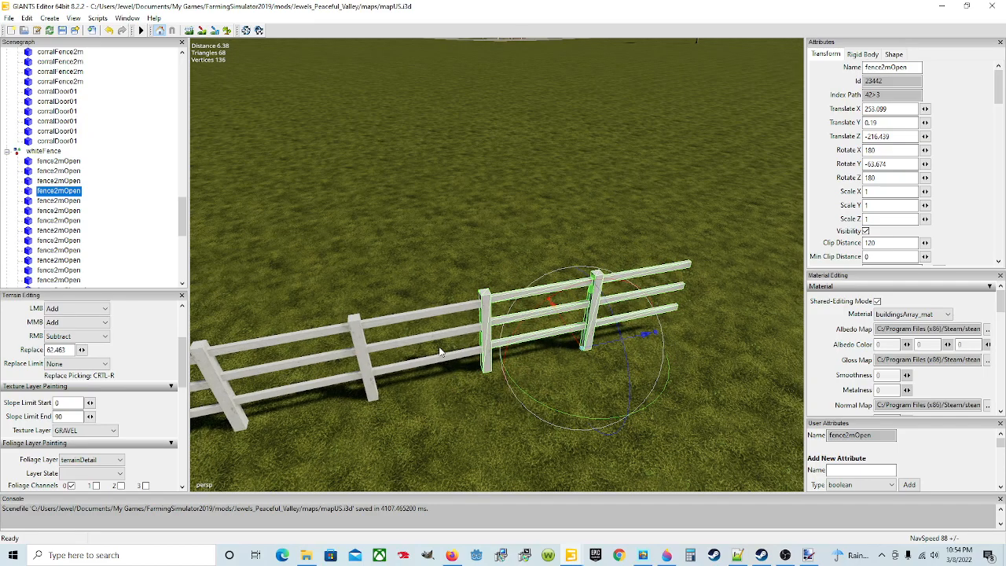
left_click_drag(441, 352, 473, 370, "alt")
scroll(525, 324, "down", 4)
scroll(519, 324, "down", 4)
scroll(475, 352, "up", 4)
scroll(475, 351, "up", 4)
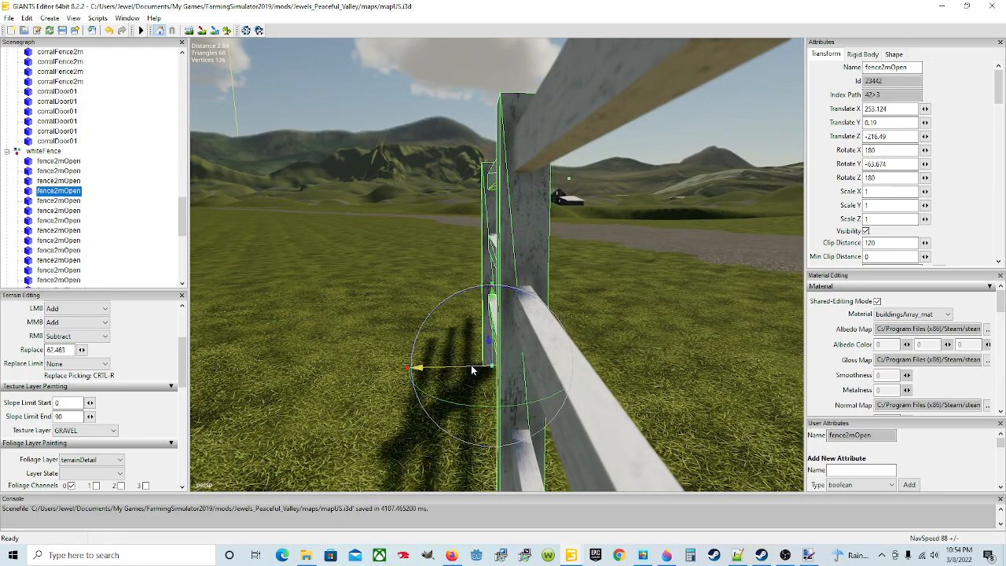
Examine the four-panel fence line for straightness and its course relative to the gravel road
left_click_drag(613, 375, 560, 385, "alt")
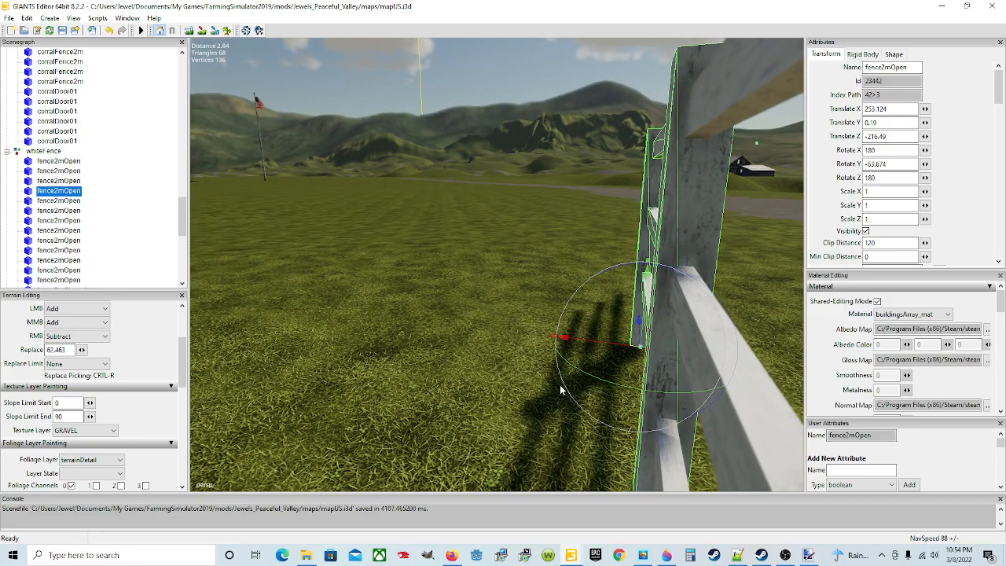
scroll(549, 384, "down", 4)
scroll(640, 358, "up", 4)
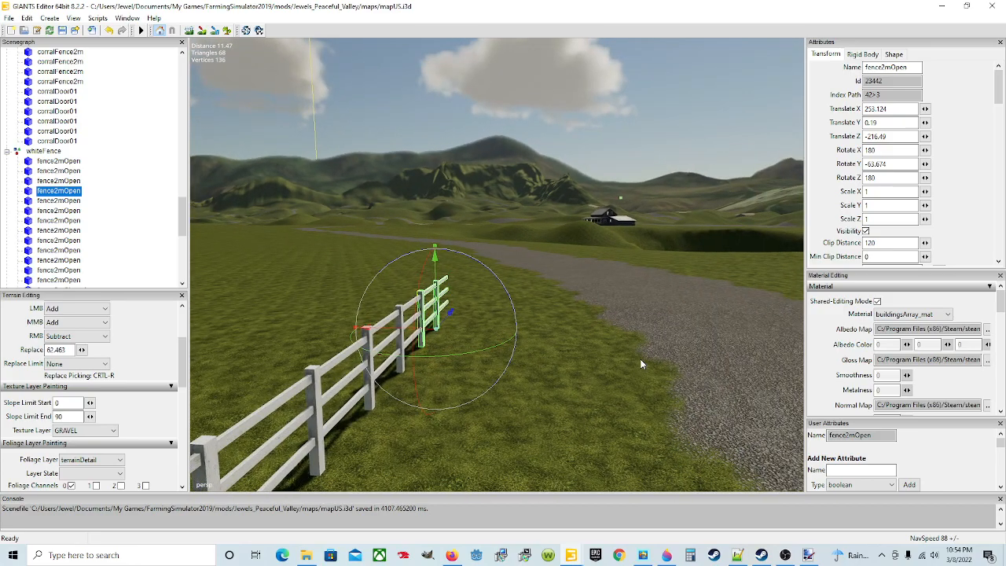
scroll(638, 358, "up", 2)
left_click_drag(638, 361, 489, 405, "alt")
scroll(537, 380, "down", 2)
scroll(538, 380, "down", 2)
scroll(551, 408, "down", 2)
left_click_drag(547, 392, 419, 406, "alt")
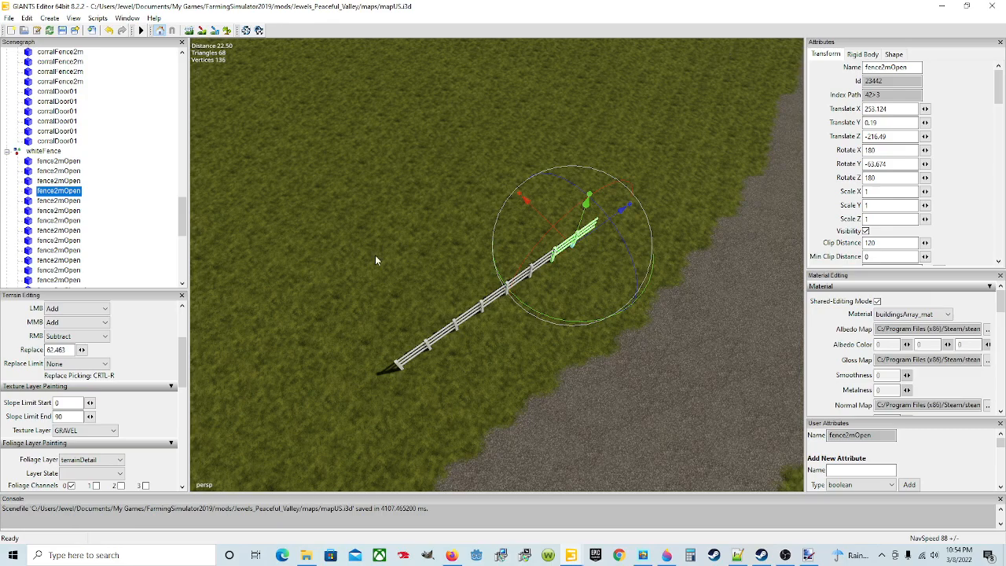
Place the fifth fence2mOpen panel at the end of the fourth and rotate it about Y to about -68°
left_click(75, 202)
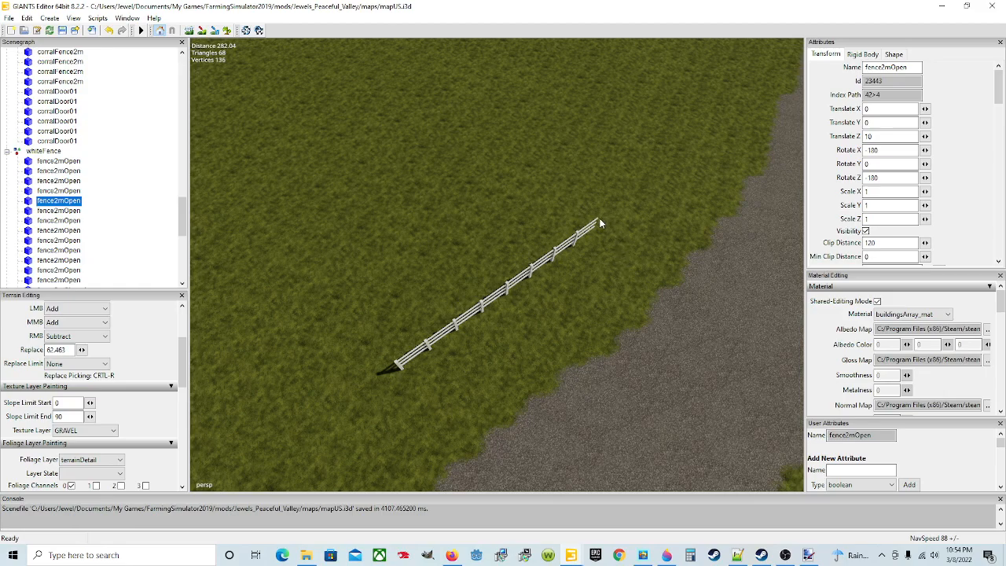
key("ctrl+b")
key("ctrl+b")
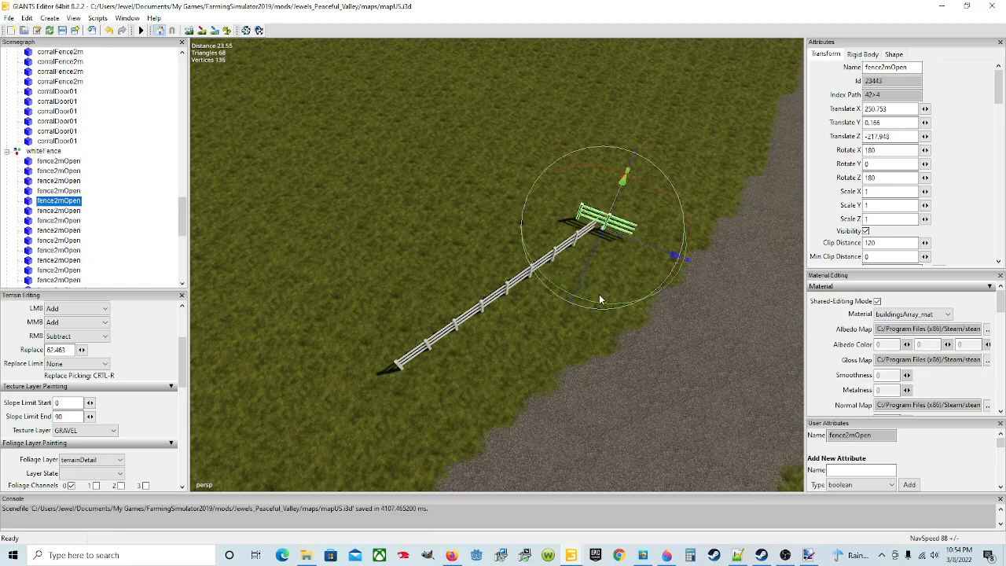
left_click_drag(597, 298, 640, 250)
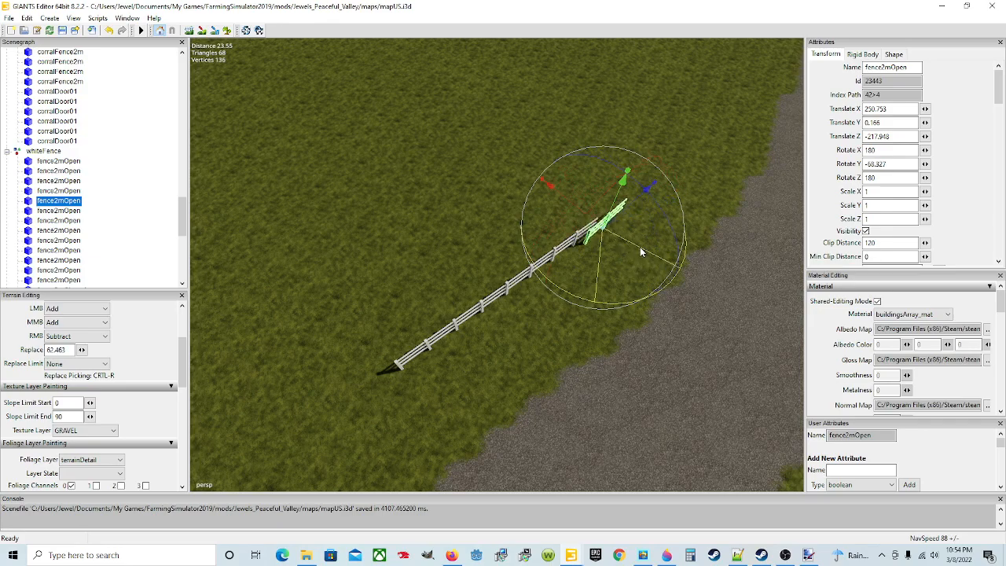
Join the fifth fence panel to the fourth, at about X 249.36 and Z -217.98 with a Y rotation of about -70°
left_click_drag(577, 205, 655, 190)
left_click_drag(550, 315, 481, 266, "alt")
scroll(607, 304, "up", 6)
scroll(616, 223, "up", 3)
scroll(481, 266, "down", 8)
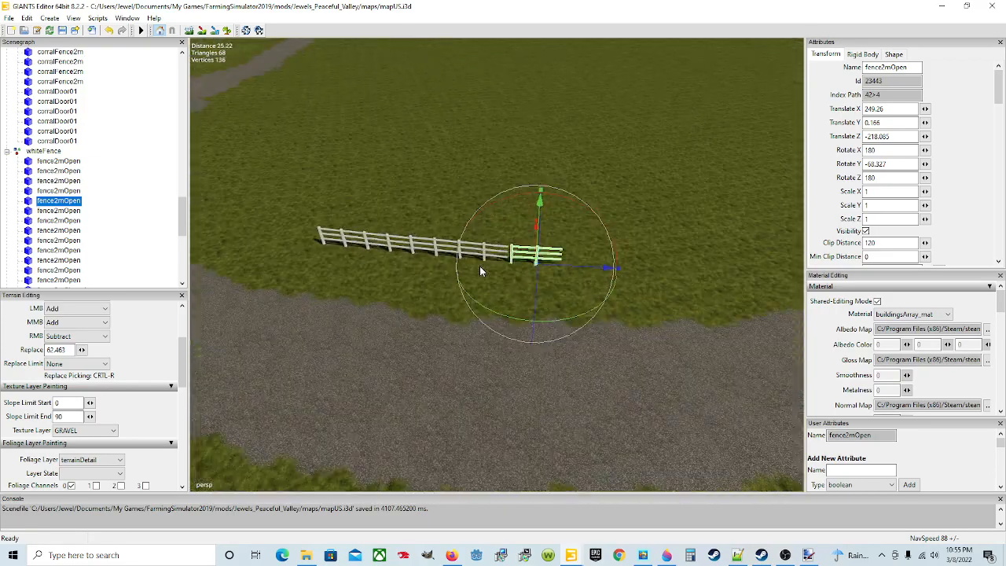
left_click_drag(555, 323, 558, 323)
left_click_drag(571, 265, 572, 272)
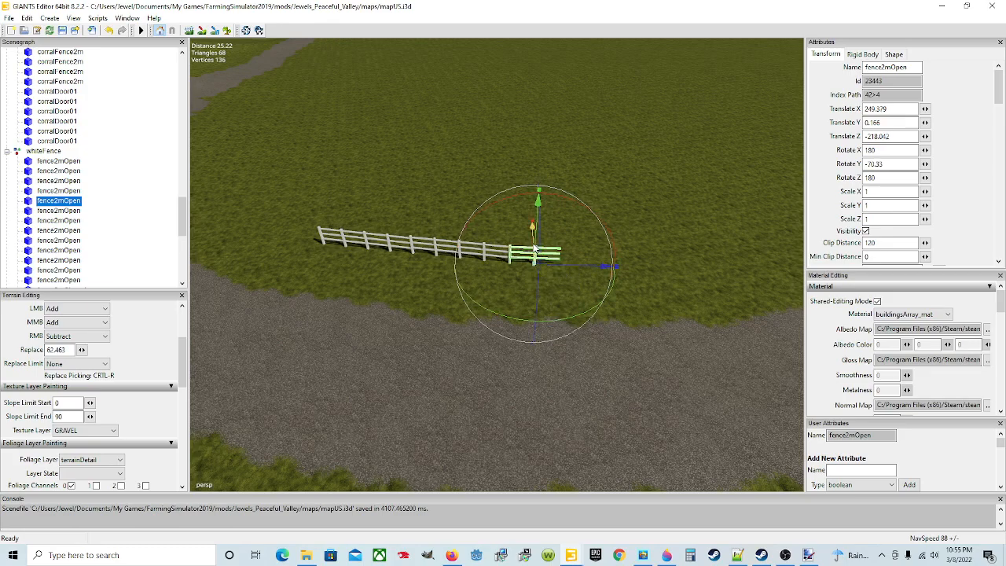
left_click_drag(533, 242, 532, 251)
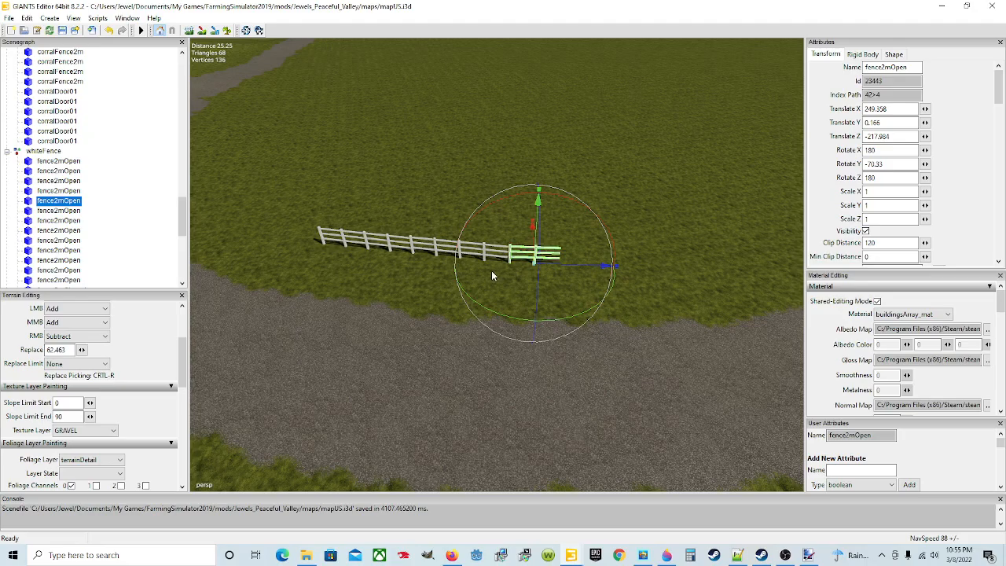
Shift the fifth fence panel sideways toward the gravel road, to about X 249.42 and Z -218.07
scroll(492, 270, "up", 5)
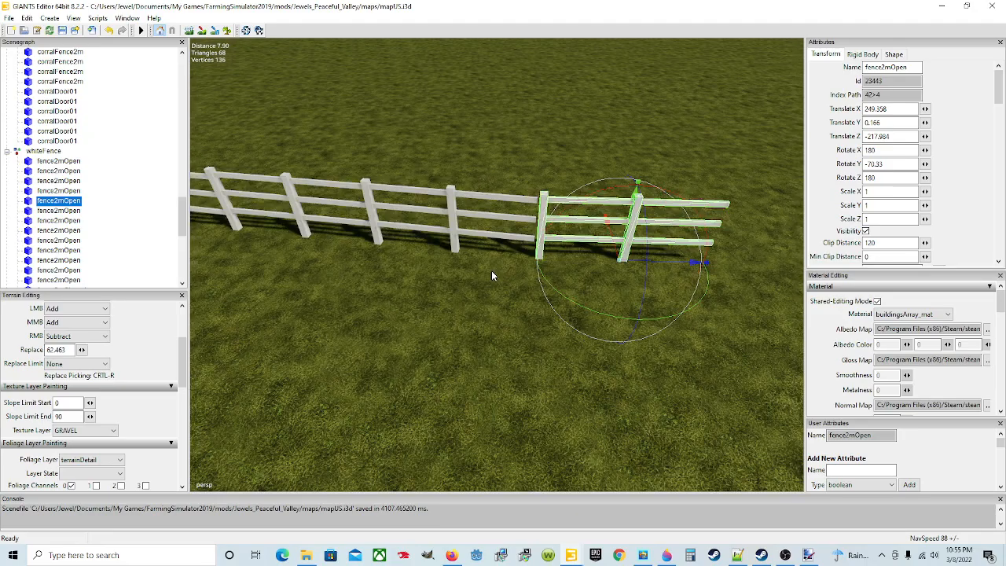
scroll(492, 271, "up", 3)
left_click_drag(463, 307, 565, 330, "alt")
scroll(424, 322, "up", 1)
scroll(565, 330, "down", 1)
left_click_drag(479, 340, 578, 320, "alt")
left_click_drag(484, 319, 560, 329, "alt")
scroll(486, 330, "up", 1)
scroll(560, 329, "down", 2)
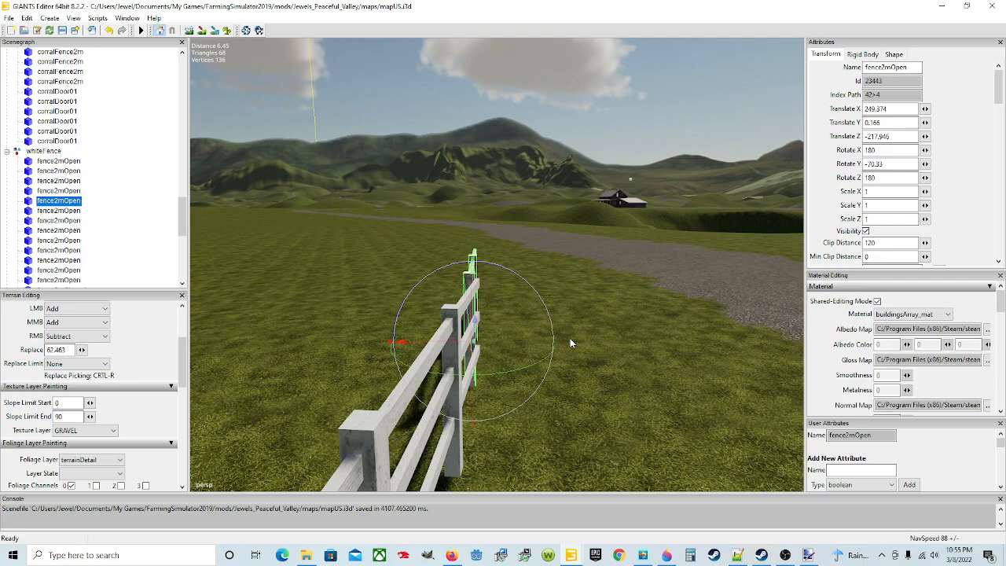
left_click_drag(570, 339, 560, 342, "alt")
left_click_drag(464, 334, 527, 338)
left_click_drag(420, 344, 436, 347, "alt")
Fine-tune the fifth panel's joint with the fourth, at about X 249.41 and Z -218.06
scroll(435, 346, "up", 4)
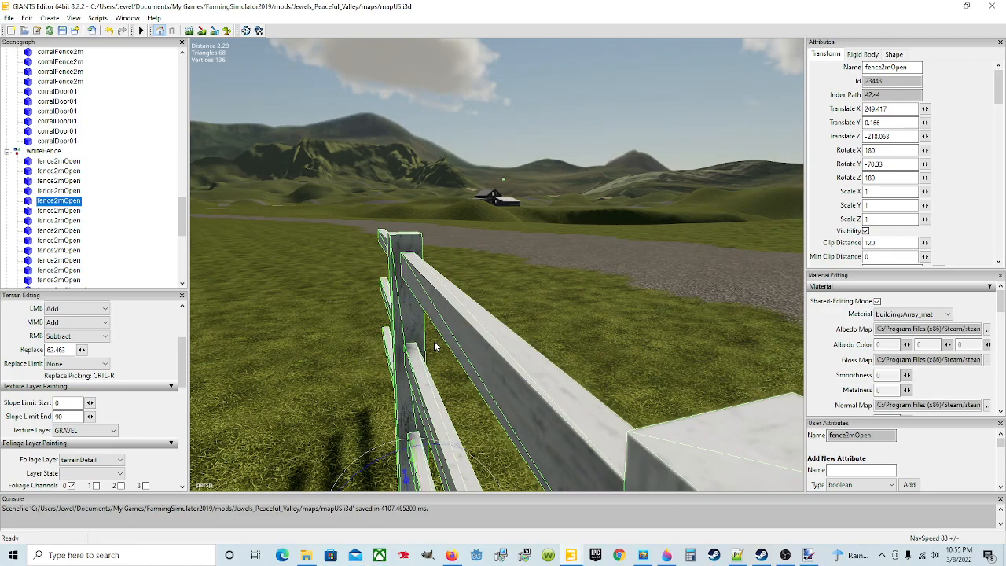
scroll(435, 346, "down", 4)
left_click_drag(526, 353, 479, 366, "alt")
scroll(555, 366, "up", 4)
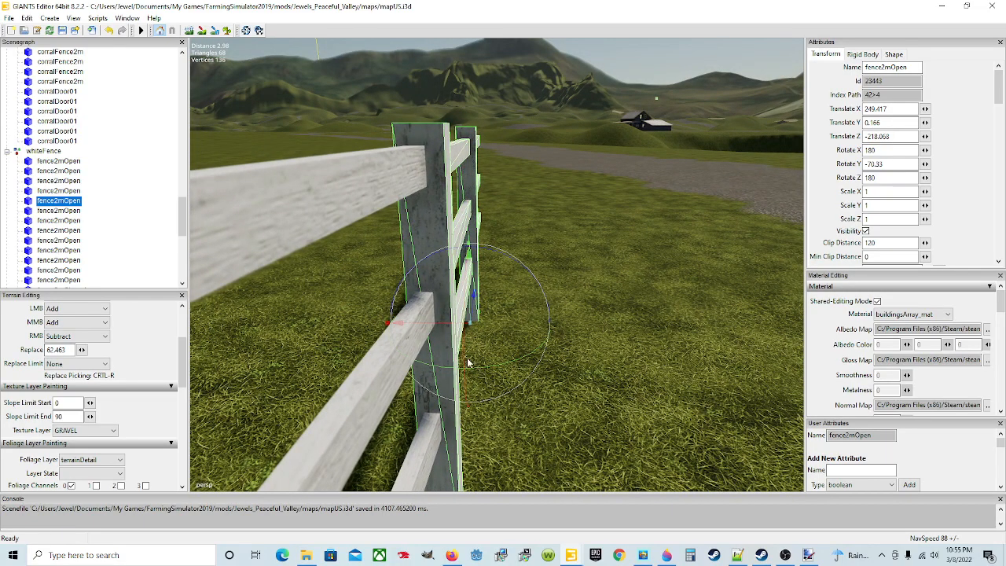
left_click_drag(457, 329, 452, 329)
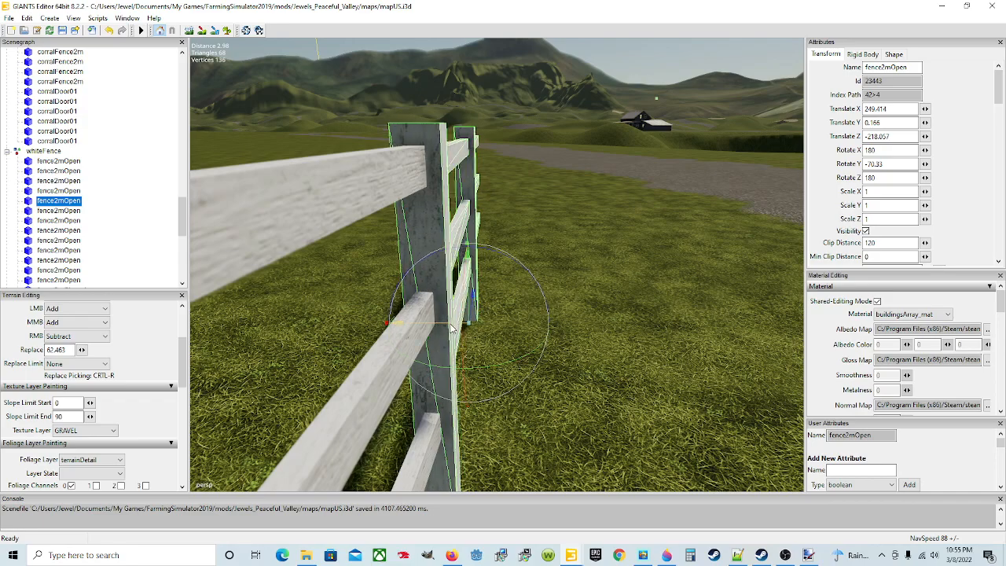
scroll(481, 364, "down", 5)
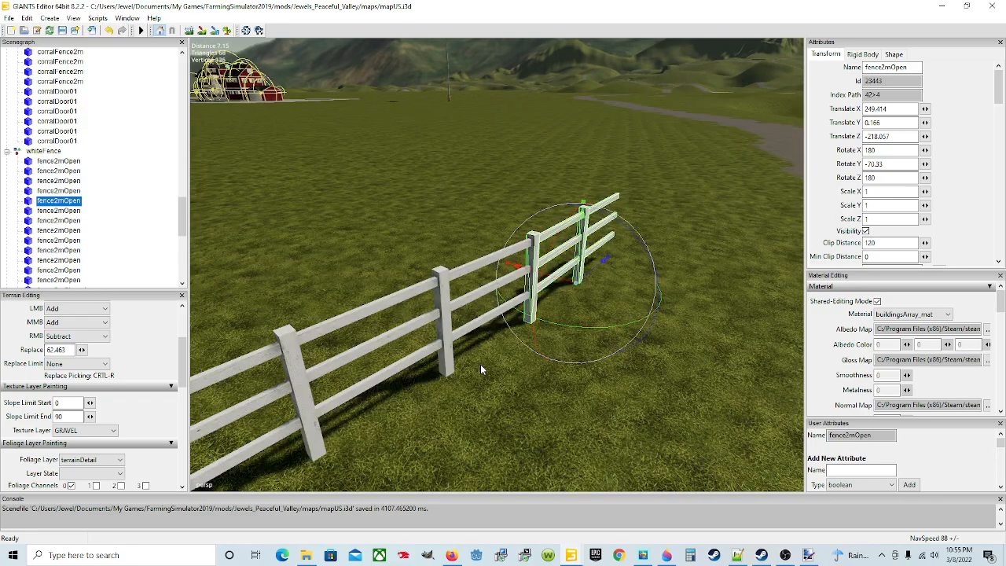
Place the sixth fence2mOpen panel at the end of the fifth and rotate it about Y to about -73°
scroll(547, 391, "down", 10)
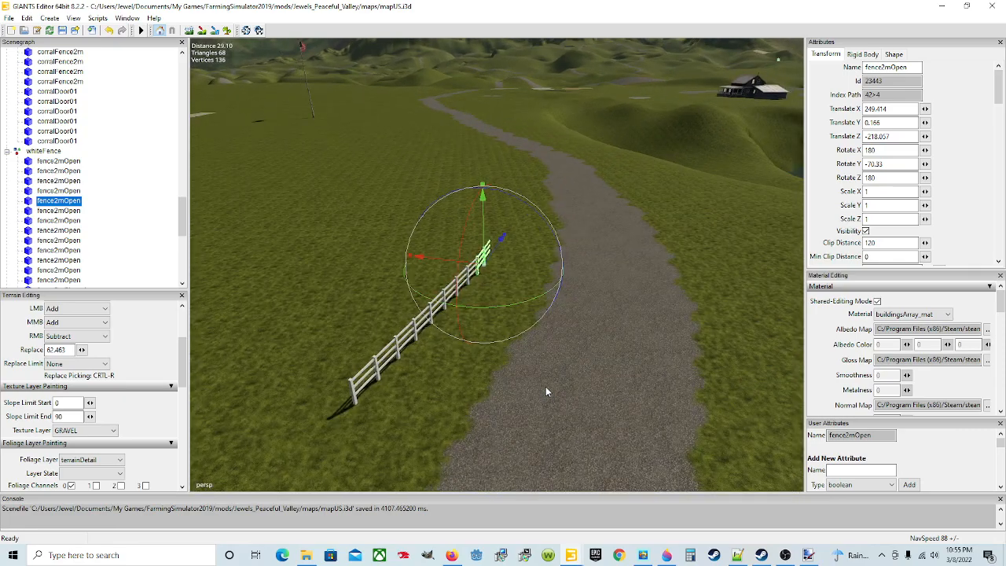
right_click_drag(545, 386, 544, 395)
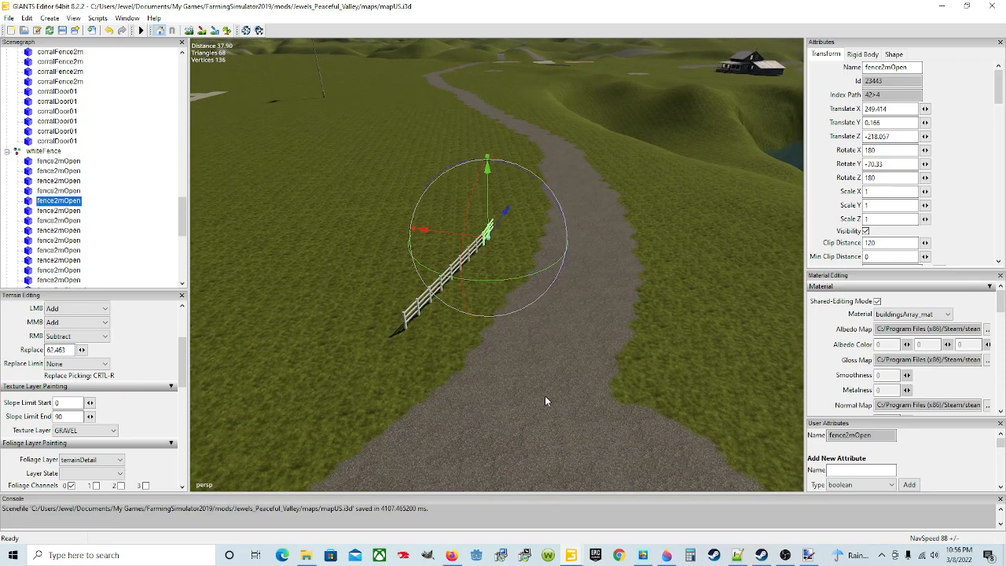
left_click(69, 212)
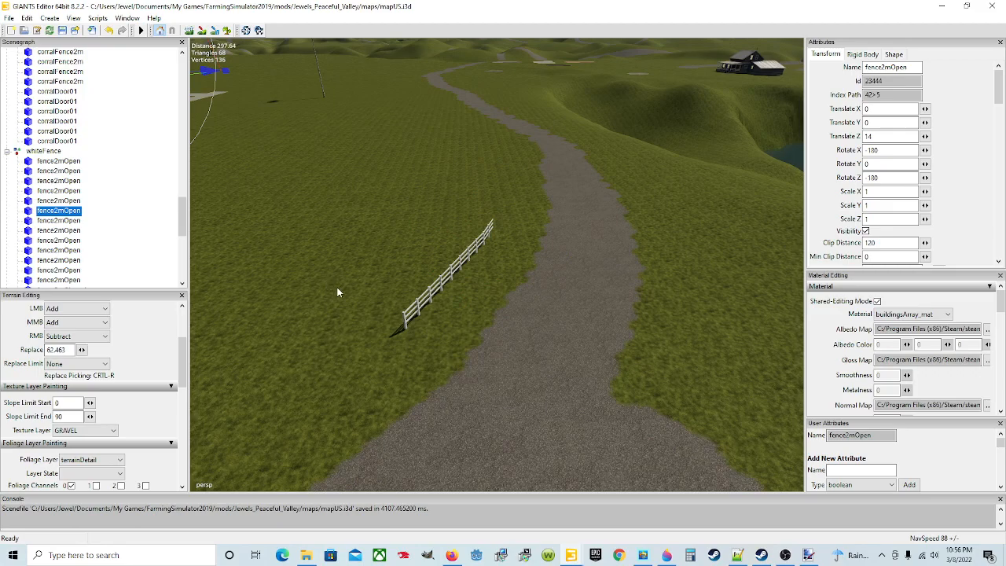
key("ctrl+b")
left_click(494, 221)
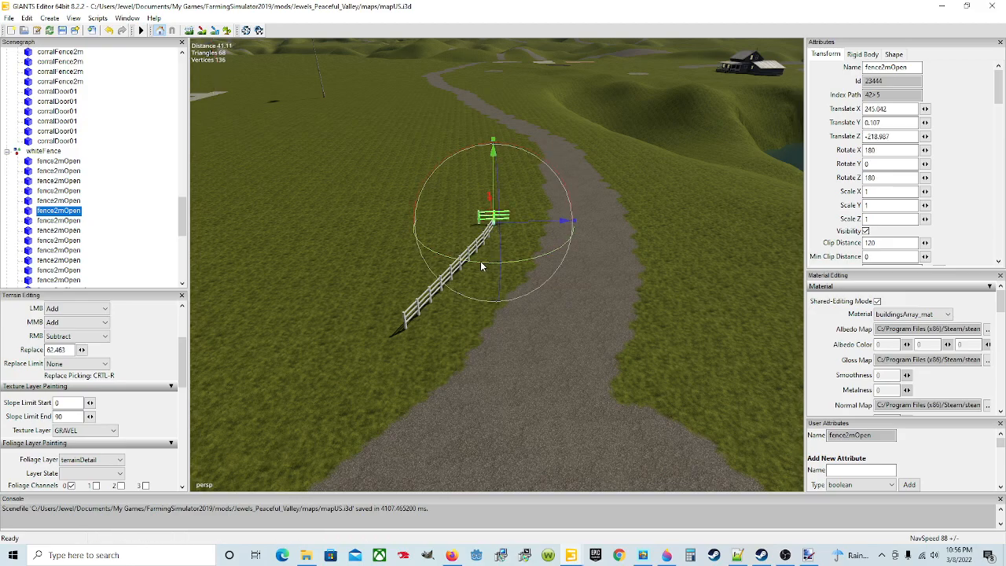
mouse_move(481, 259)
left_mouse_down()
mouse_move(568, 237)
mouse_move(553, 239)
left_mouse_up()
Join the sixth fence panel to the end of the fifth, at about X 245.63 and Z -219.31
left_click_drag(498, 308, 337, 340, "alt")
scroll(450, 310, "up", 5)
left_click_drag(512, 344, 469, 325)
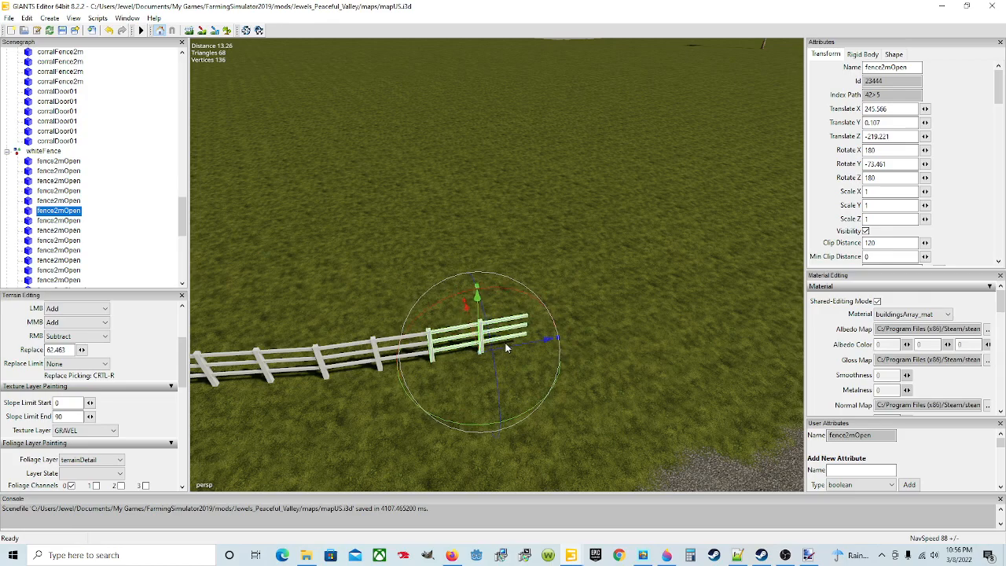
left_click_drag(508, 343, 562, 336)
scroll(453, 371, "up", 6)
scroll(566, 313, "down", 5)
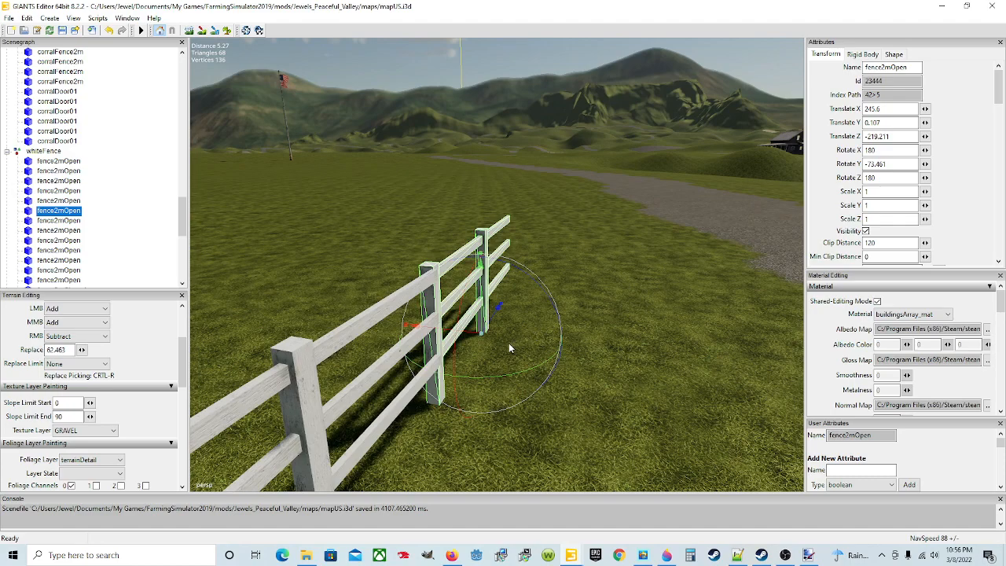
left_click_drag(445, 336, 453, 336)
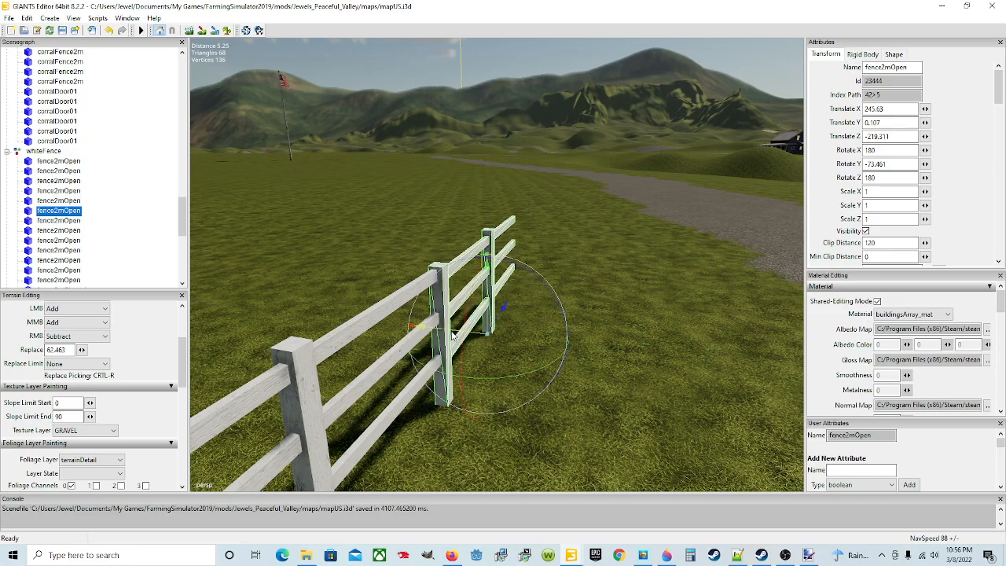
left_click_drag(453, 335, 452, 335)
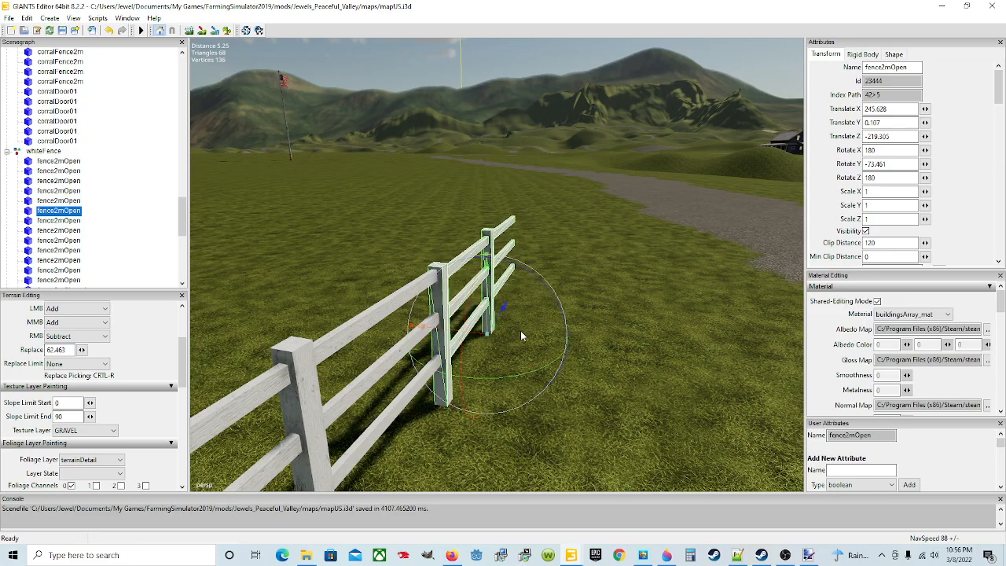
Place the seventh fence2mOpen panel at the end of the sixth and rotate it about Y to about -73°
left_click_drag(549, 324, 472, 374, "alt")
scroll(472, 374, "down", 10)
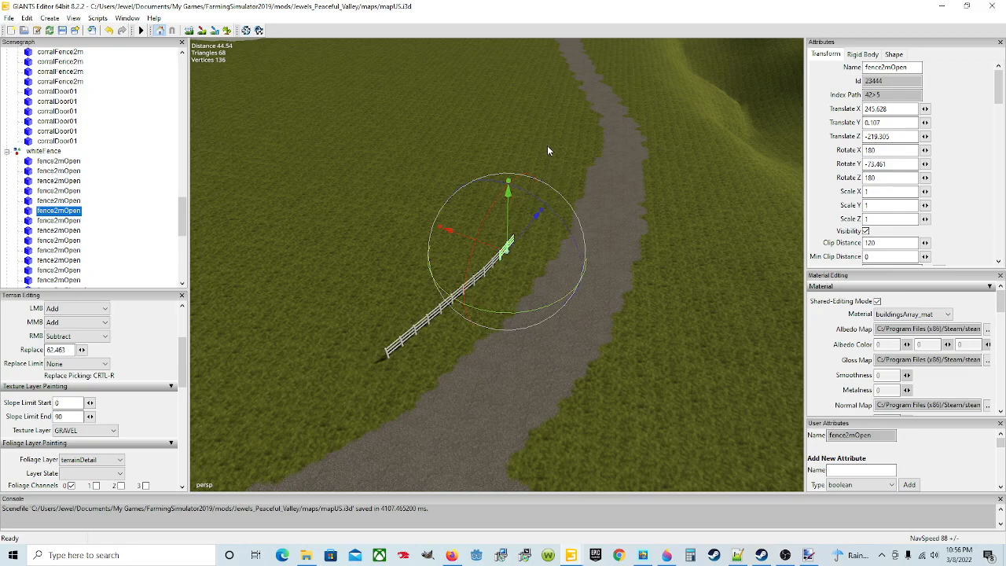
key("Down")
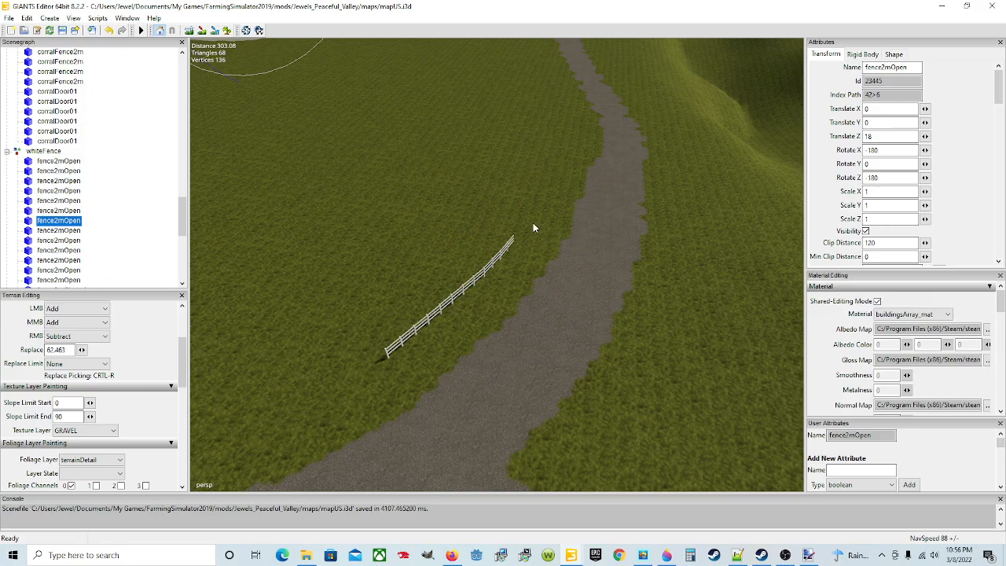
key("ctrl+b")
key("ctrl+b")
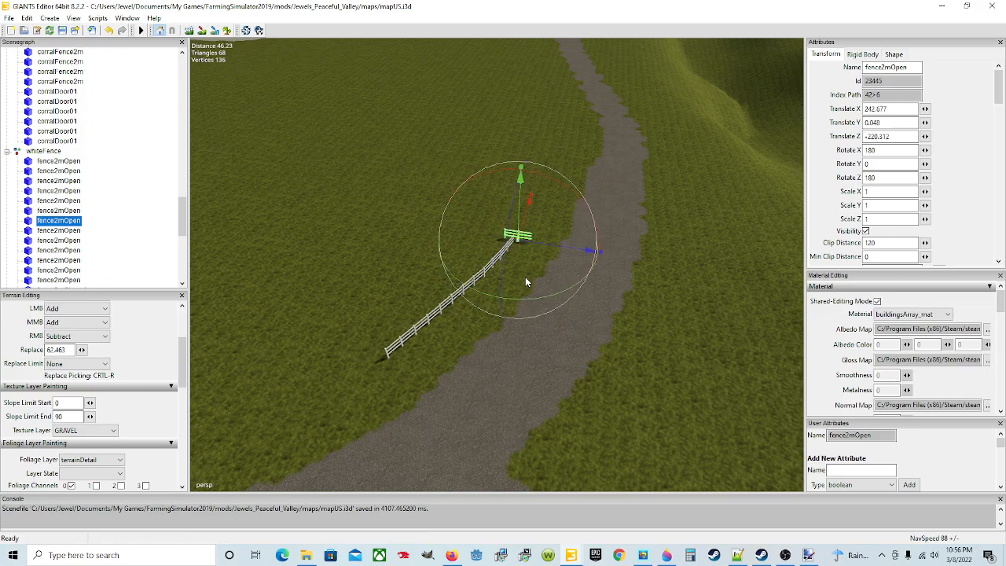
left_click_drag(522, 298, 563, 256)
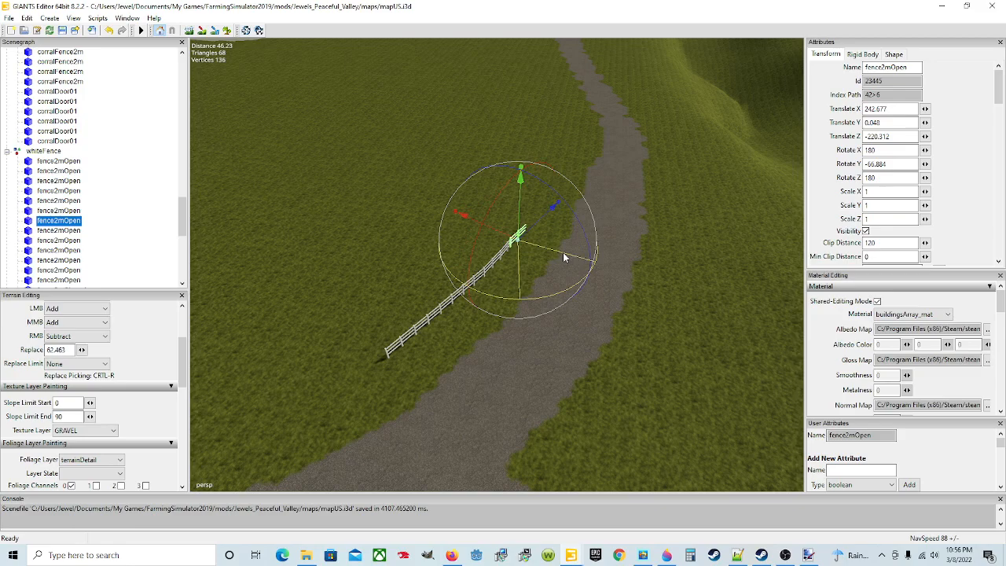
Slide the seventh fence panel out to the end of the sixth, at about X 241.79 and Z -220.48
left_click_drag(492, 230, 403, 280)
scroll(490, 292, "up", 3)
scroll(490, 291, "up", 3)
scroll(403, 280, "up", 1)
left_click_drag(605, 304, 575, 309, "alt")
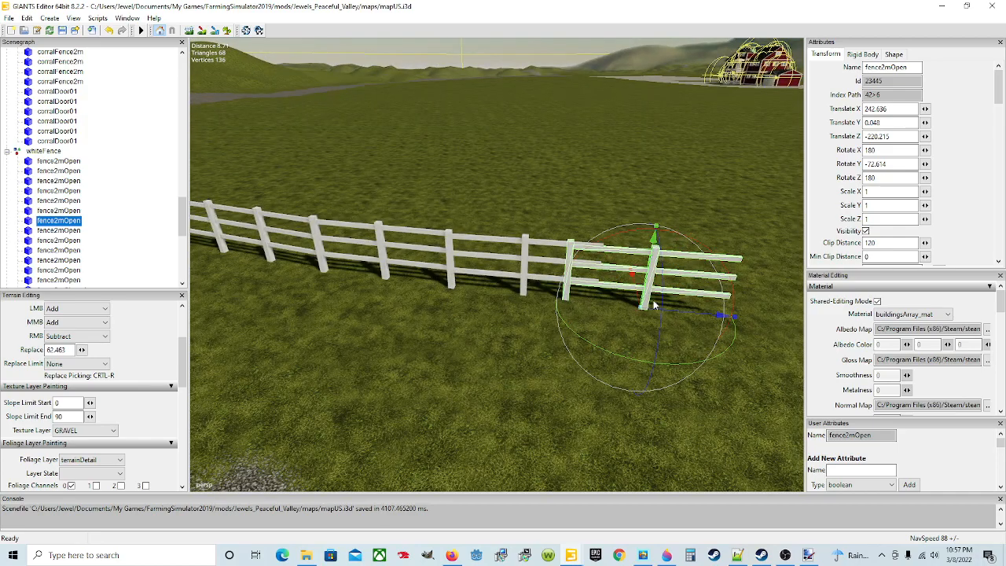
mouse_move(670, 310)
left_mouse_down()
mouse_move(714, 313)
mouse_move(670, 322)
left_mouse_up()
Nudge the seventh fence panel sideways at its joint with the sixth, to about Z -220.45
left_click_drag(580, 368, 613, 346, "alt")
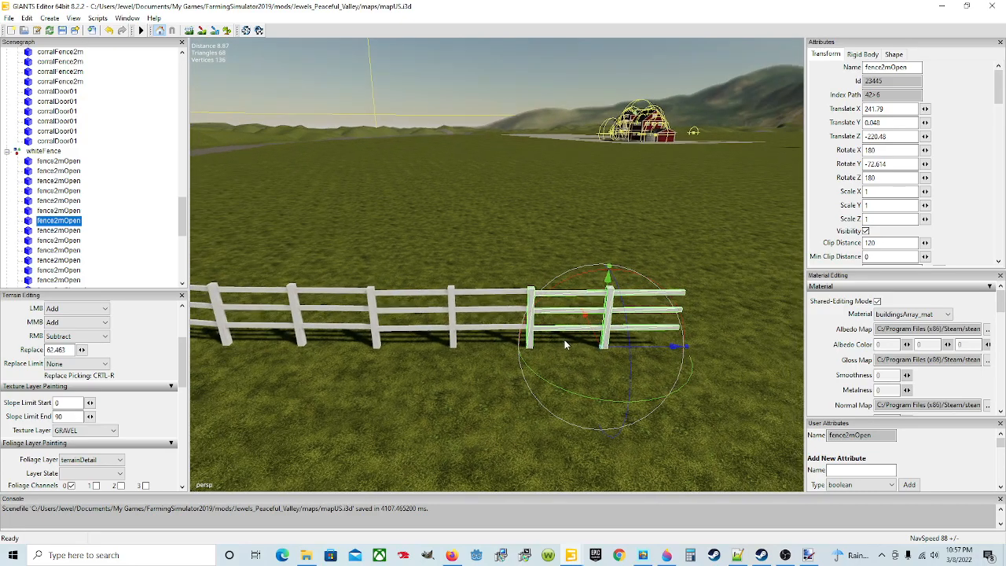
scroll(565, 343, "up", 3)
left_click_drag(501, 353, 580, 347, "alt")
scroll(579, 348, "down", 3)
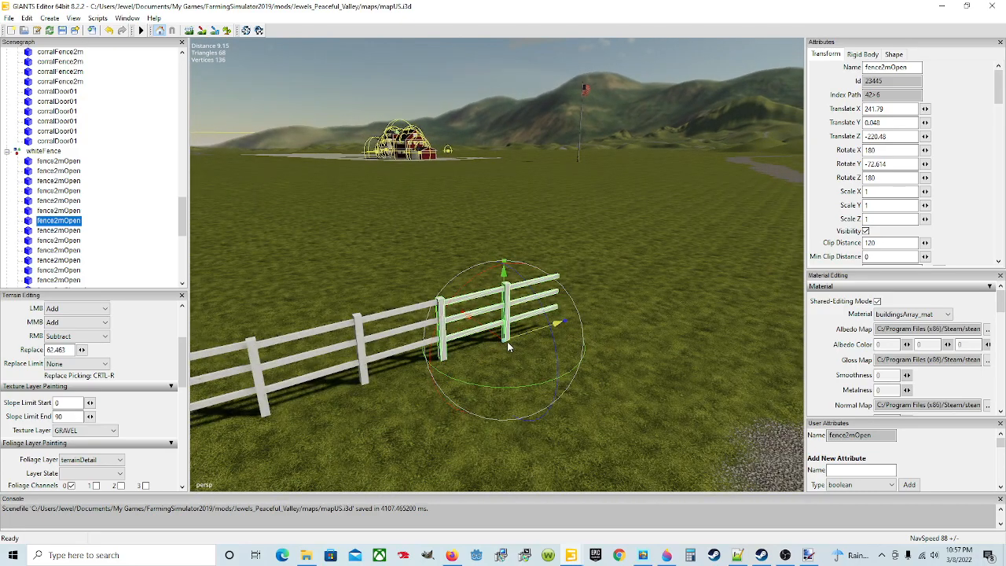
left_click_drag(494, 335, 578, 349)
scroll(425, 350, "up", 3)
left_click_drag(469, 317, 454, 348, "alt")
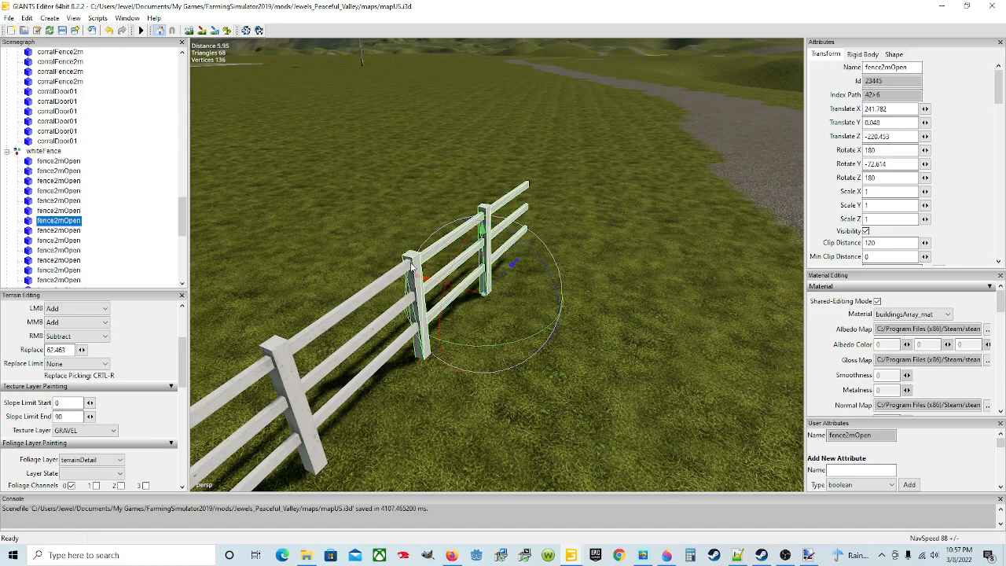
Raise the seventh fence panel to about Y 0.066 to match the height of the sixth
left_click_drag(430, 360, 410, 372, "alt")
scroll(427, 371, "up", 2)
scroll(520, 339, "down", 3)
scroll(568, 320, "up", 3)
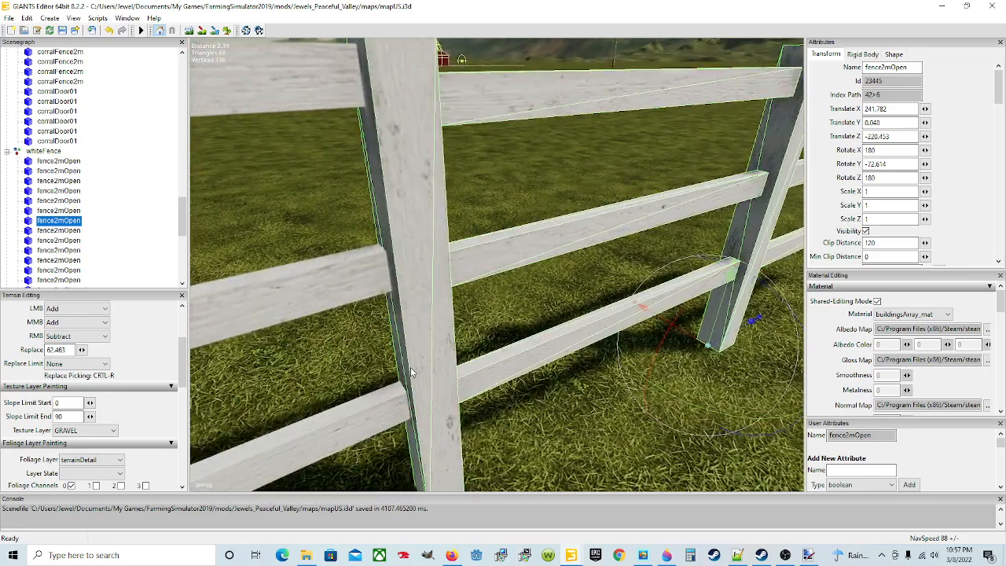
scroll(410, 371, "down", 3)
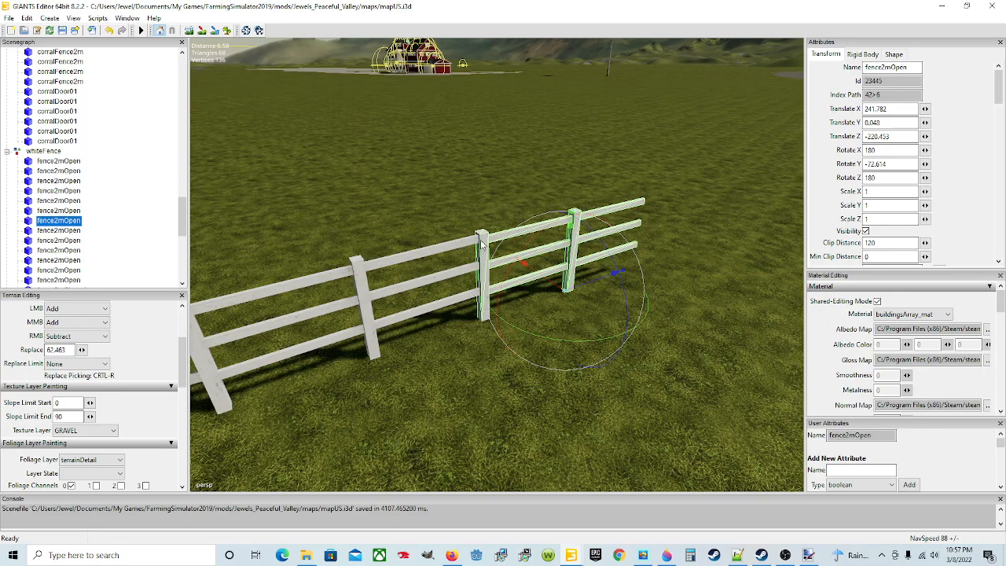
left_click_drag(567, 266, 571, 269)
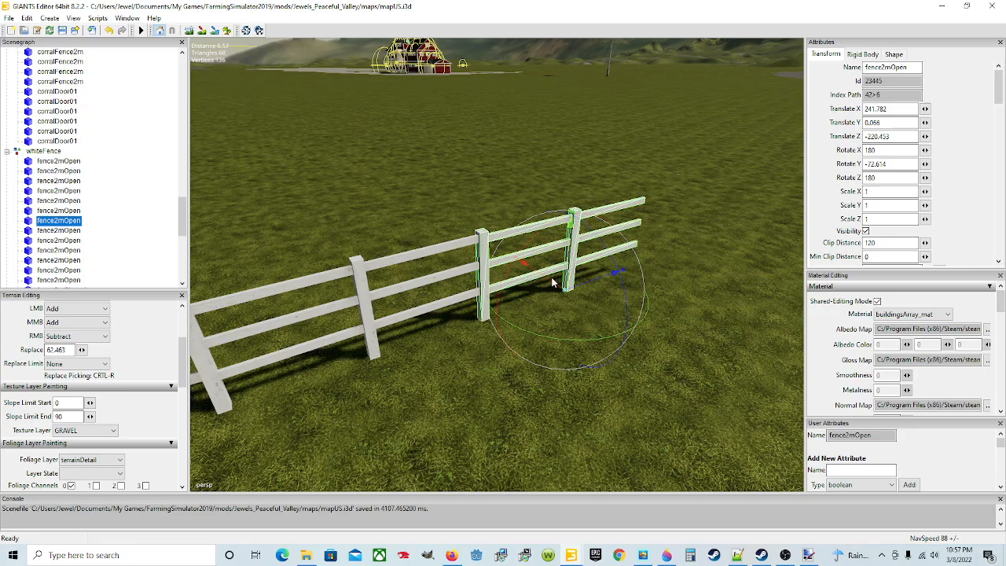
Align the seventh panel's post with the sixth panel's rails, at about X 241.785 and Z -220.463
left_click_drag(529, 308, 605, 315, "alt")
scroll(511, 308, "up", 2)
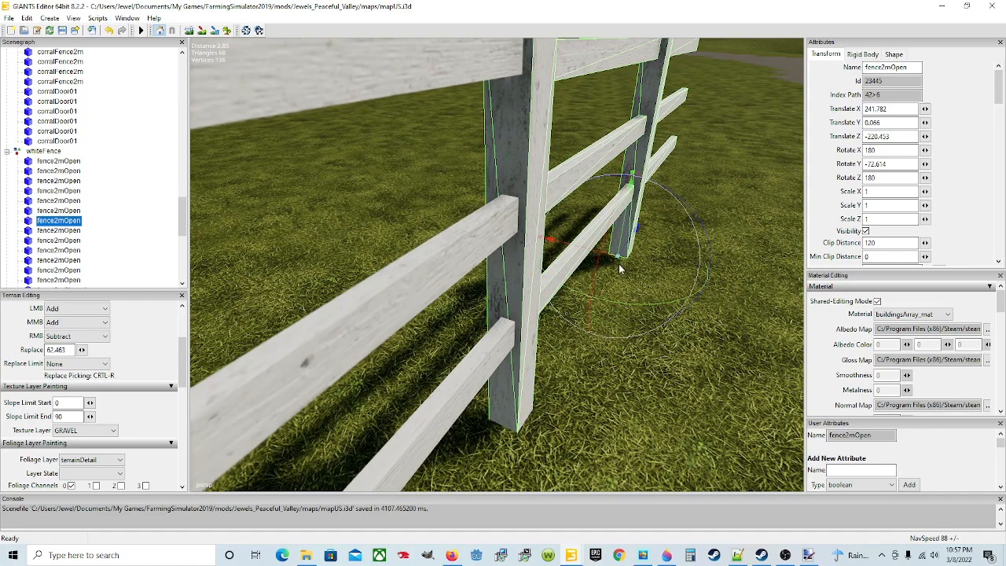
left_click_drag(590, 251, 594, 252)
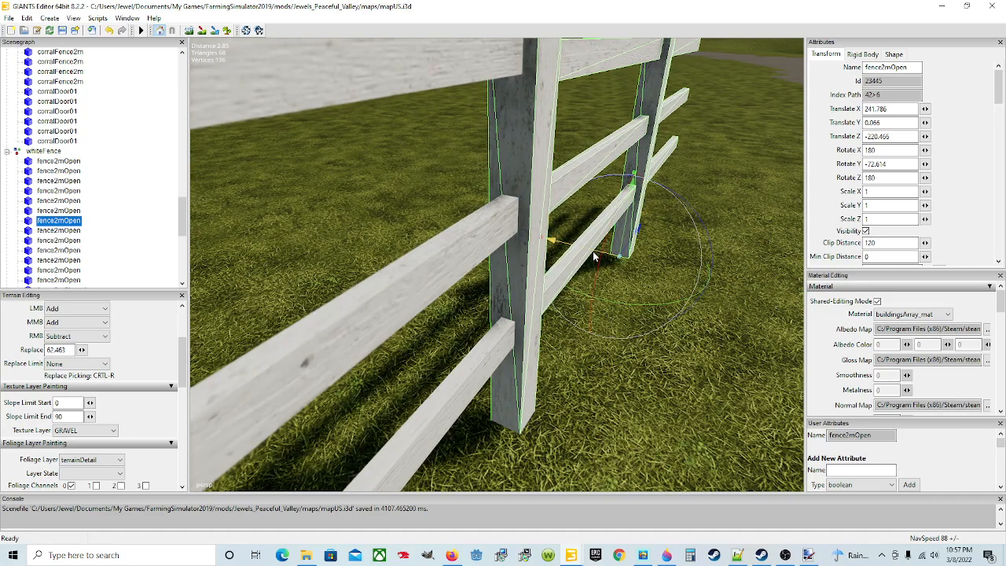
Place the eighth fence2mOpen panel at the end of the seventh and rotate it about Y to about -80°
left_click_drag(566, 364, 440, 417, "alt")
scroll(498, 386, "down", 8)
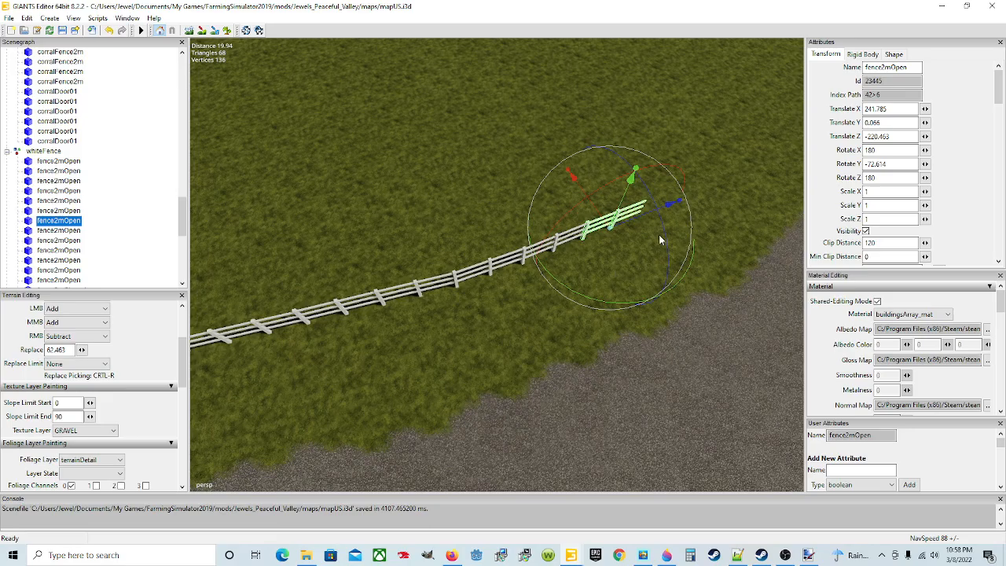
left_click_drag(518, 277, 616, 256, "alt")
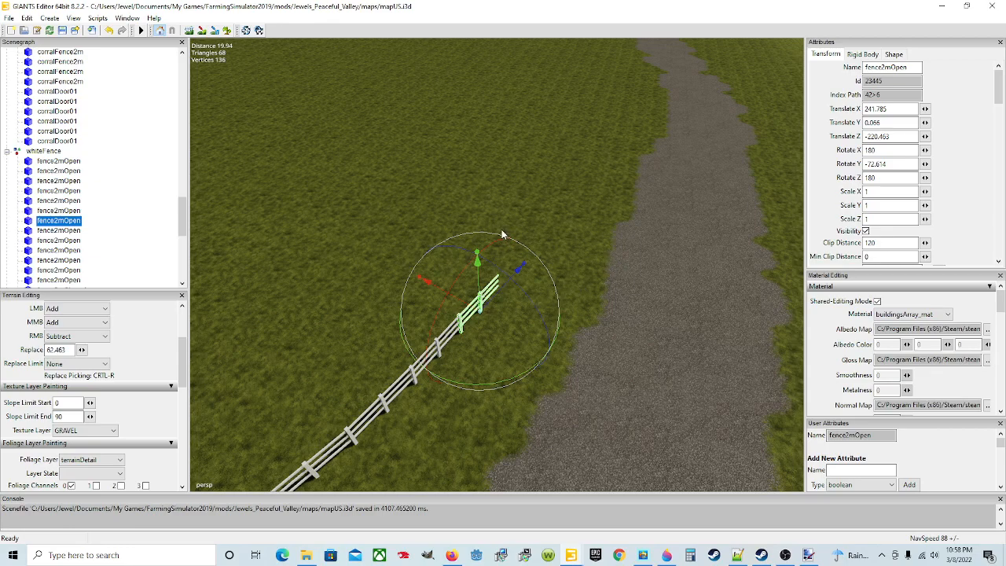
left_click(78, 231)
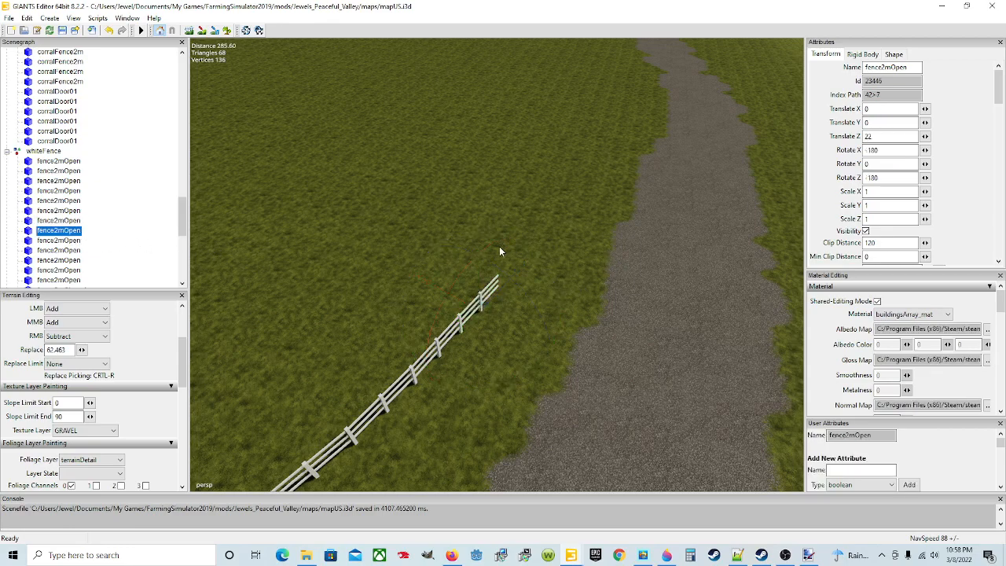
key("ctrl+b")
key("ctrl+b")
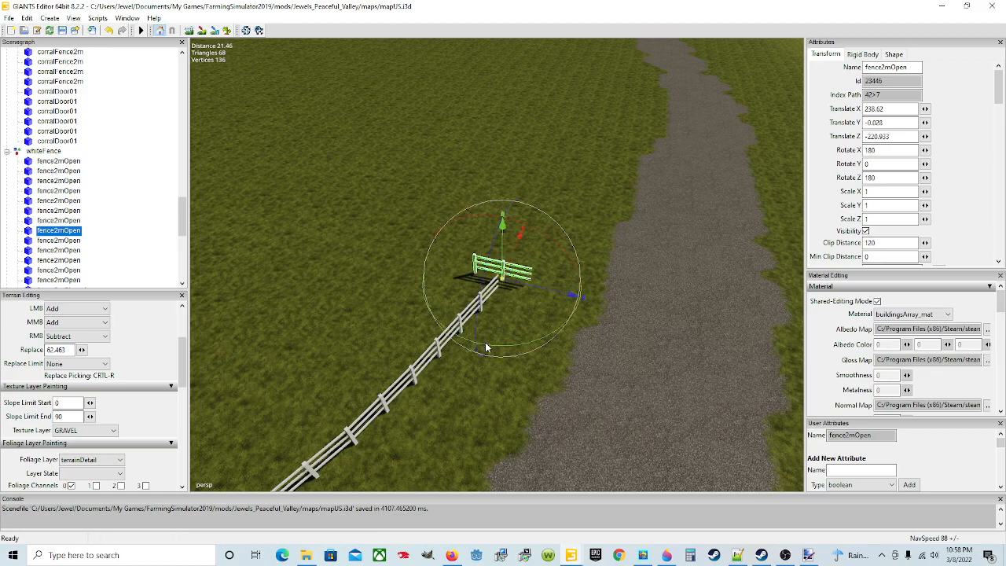
key("ctrl+b")
left_click(526, 290)
left_click_drag(529, 359, 476, 278)
left_click_drag(493, 342, 506, 351)
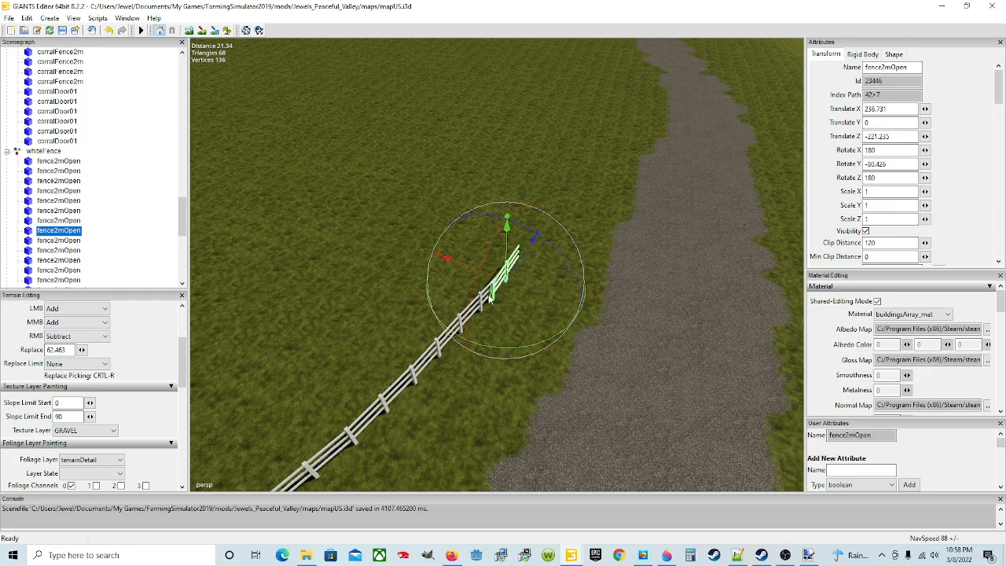
Move the eighth fence panel along the line beyond the seventh, to about X 237.65 and Z -221.334
left_click_drag(519, 264, 498, 271)
scroll(534, 324, "up", 3)
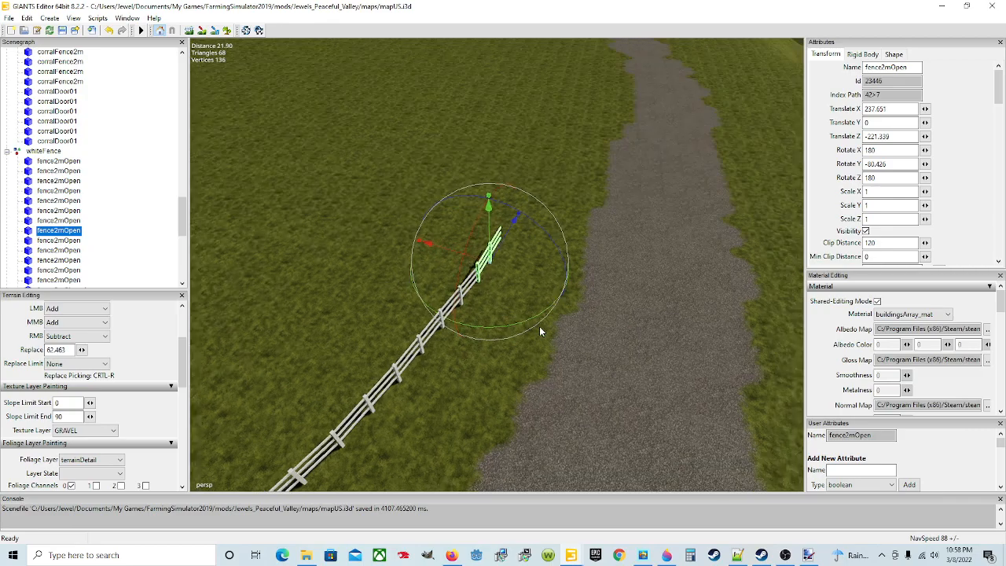
scroll(517, 319, "up", 2)
mouse_move(518, 318)
left_mouse_down("alt")
mouse_move(456, 320)
mouse_move(517, 318)
left_mouse_up("alt")
scroll(457, 320, "up", 3)
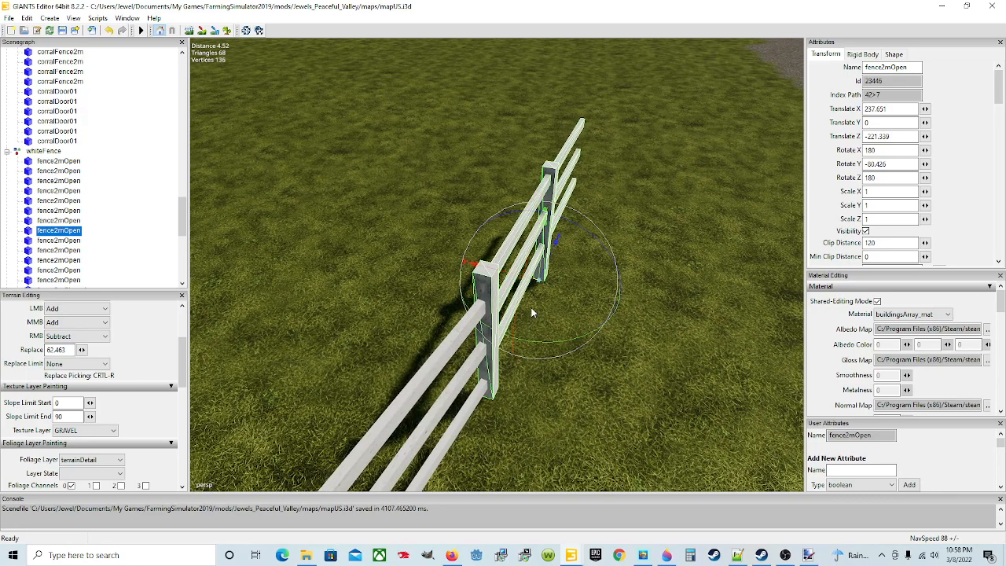
mouse_move(501, 272)
left_mouse_down()
mouse_move(519, 275)
mouse_move(504, 276)
left_mouse_up()
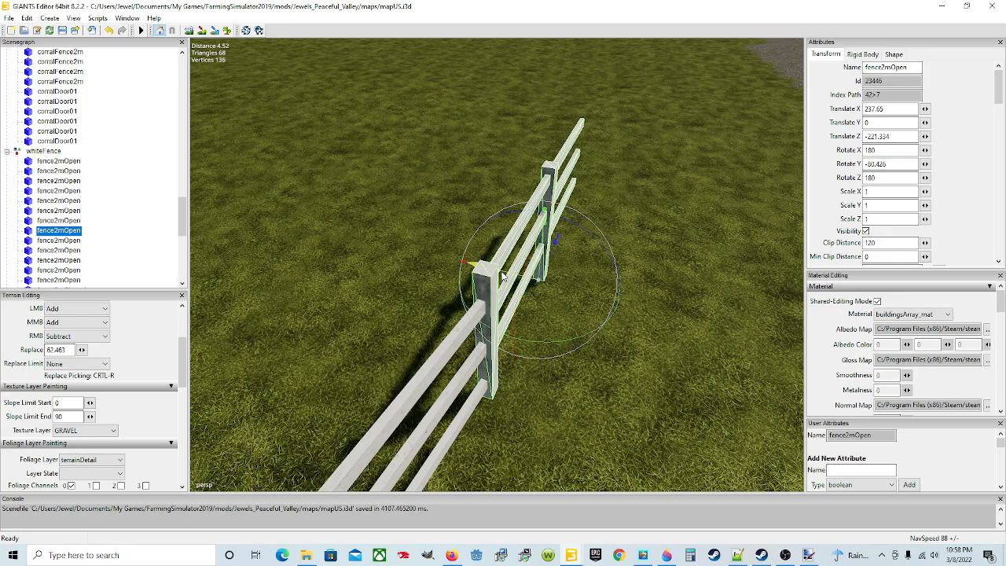
Slide the eighth panel back against the seventh panel's rail ends, to about X 237.915 and Z -221.289
left_click_drag(556, 250, 596, 270)
left_click_drag(555, 327, 376, 291, "alt")
scroll(430, 305, "down", 5)
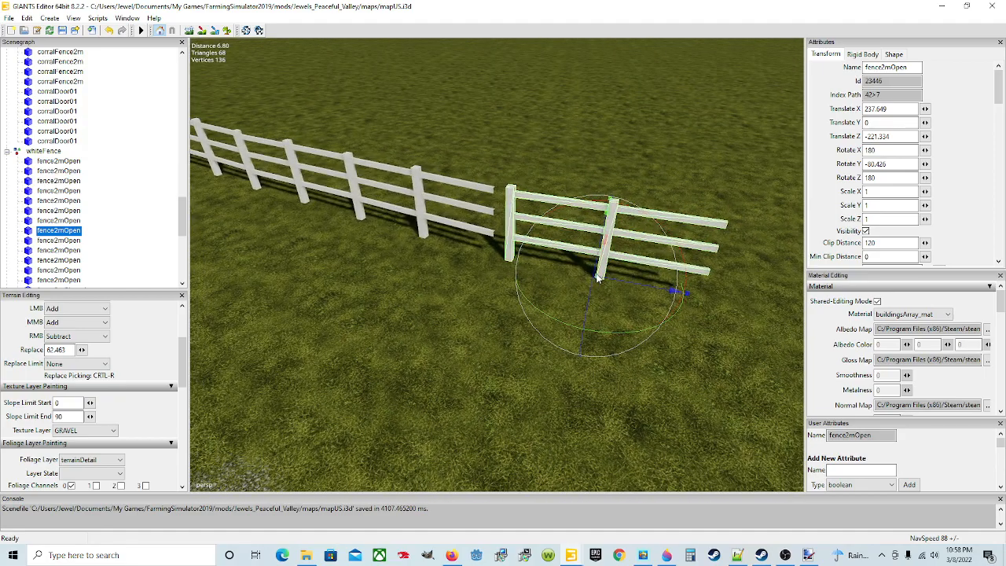
left_click_drag(622, 278, 605, 279)
left_click_drag(541, 301, 511, 280, "alt")
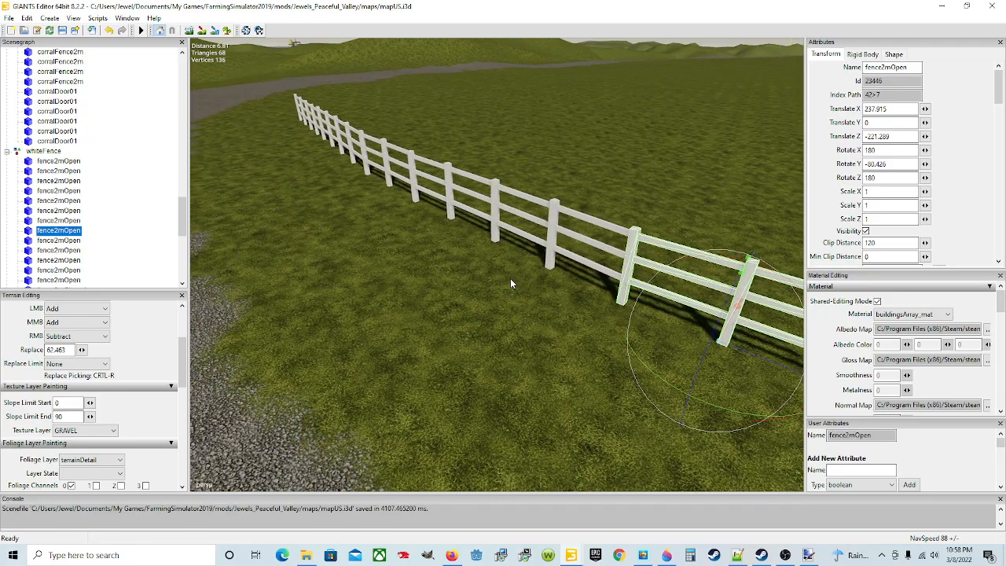
Nudge the eighth panel sideways at its joint with the seventh, to about Z -221.387
key("f")
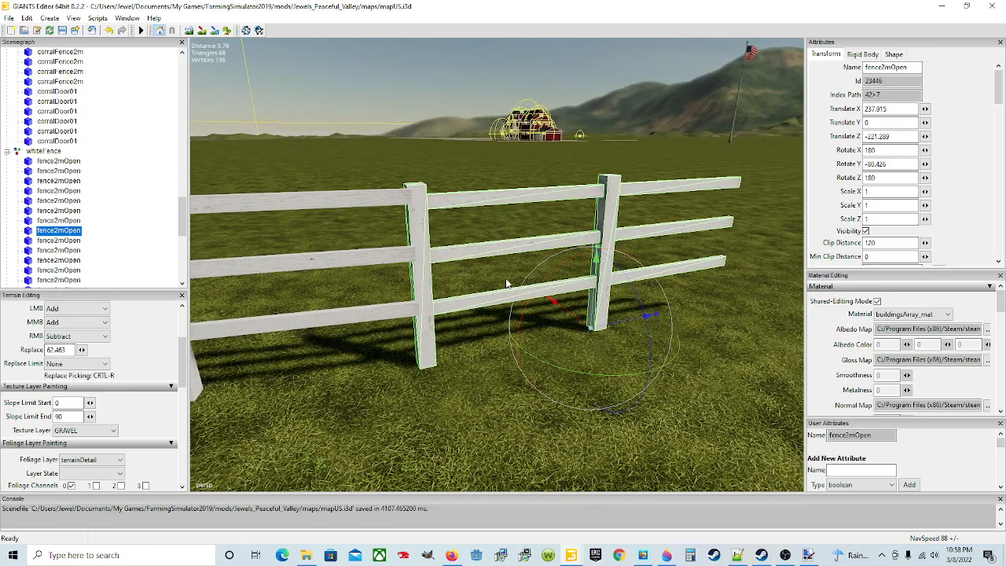
left_click_drag(558, 306, 561, 325)
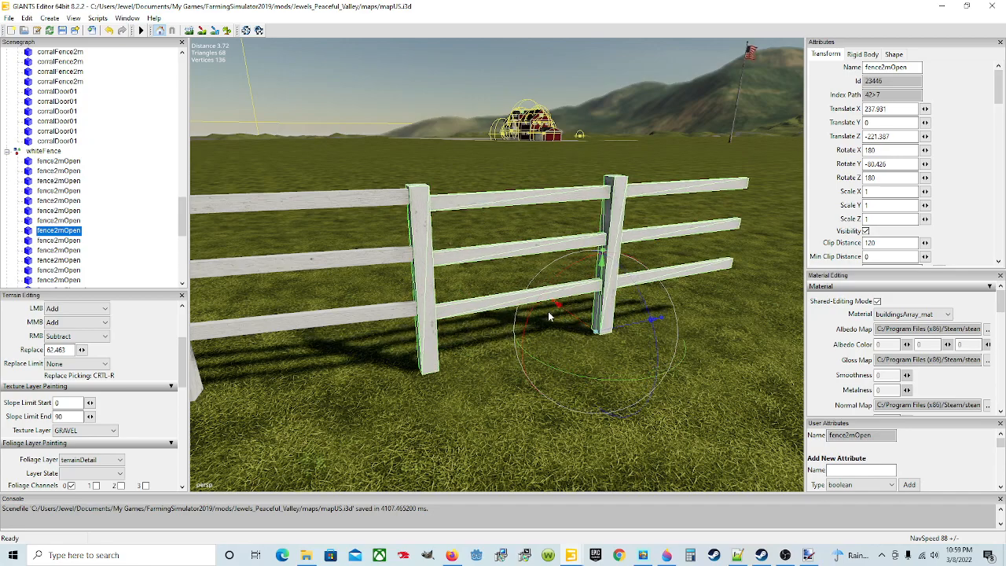
right_click_drag(476, 364, 497, 370)
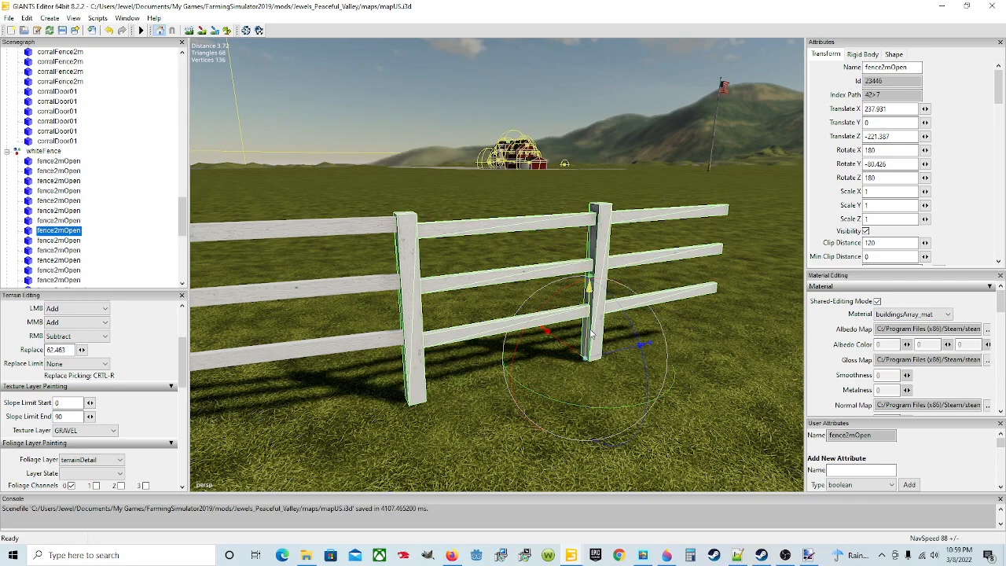
left_click_drag(591, 333, 497, 338)
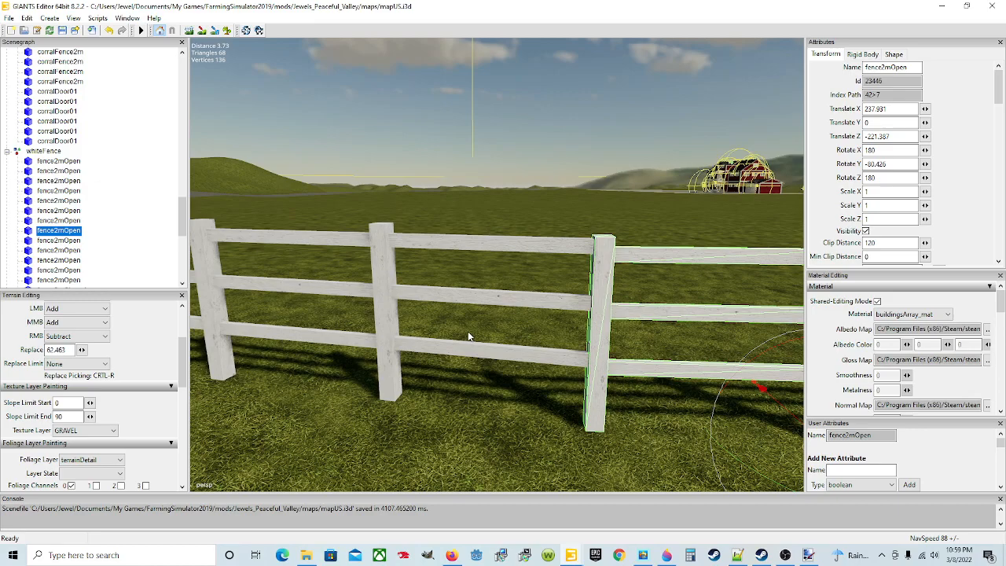
key("f")
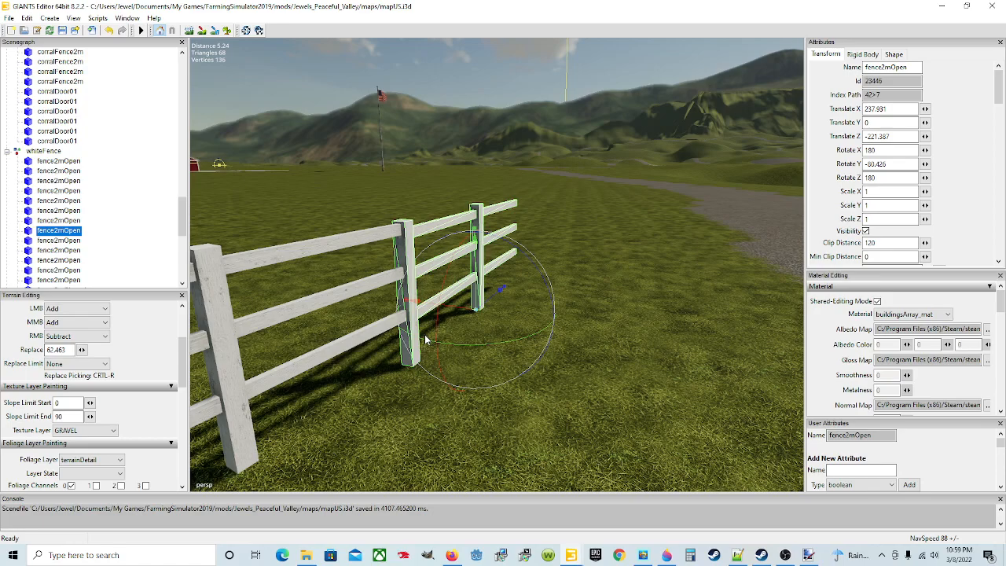
Rotate the eighth fence panel about Y to about -82.9° to follow the road's curve
middle_click_drag(425, 340, 436, 396)
left_click_drag(438, 365, 473, 358, "alt")
scroll(431, 341, "up", 4)
scroll(473, 364, "down", 3)
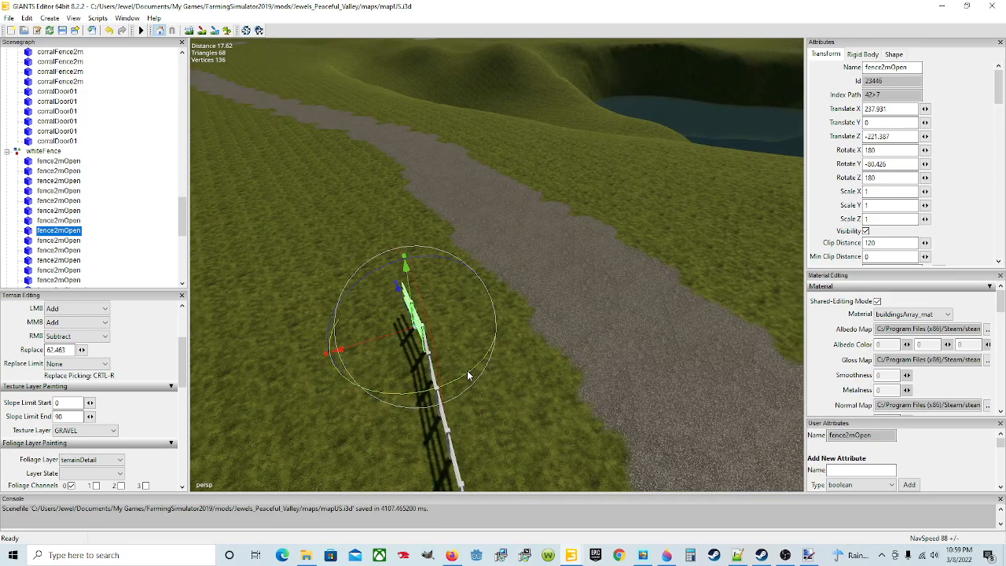
left_click_drag(468, 376, 473, 374)
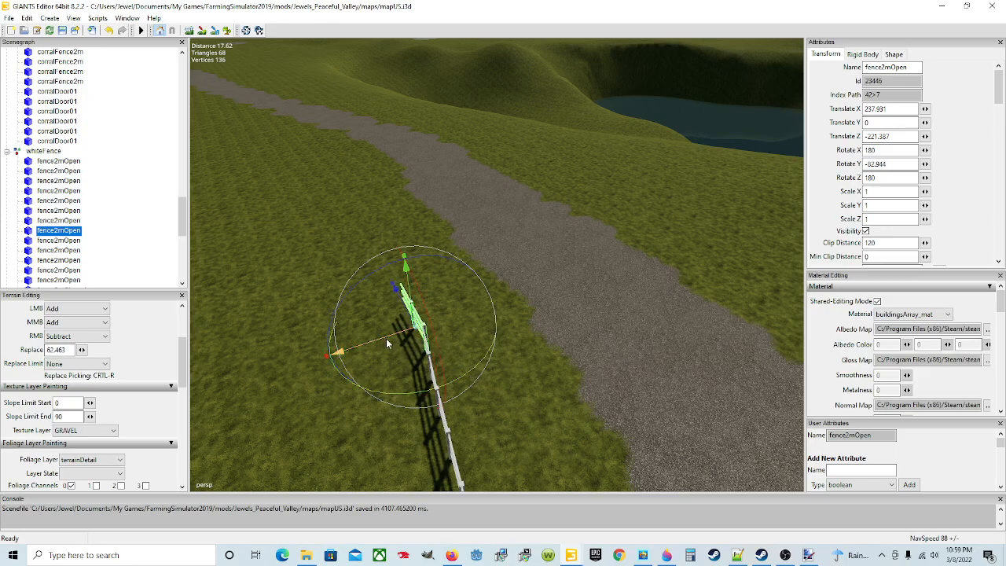
Align the eighth panel's post with the seventh panel's rails, at about X 237.918 and Z -221.288
left_click_drag(388, 343, 387, 344)
left_click_drag(515, 370, 350, 372, "alt")
scroll(512, 398, "up", 3)
scroll(472, 358, "up", 5)
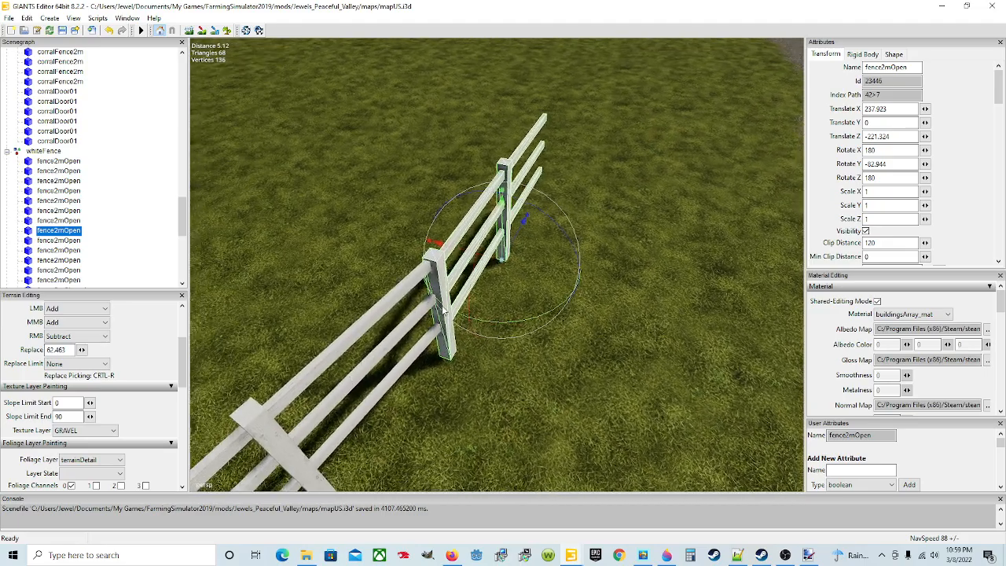
left_click_drag(459, 249, 458, 252)
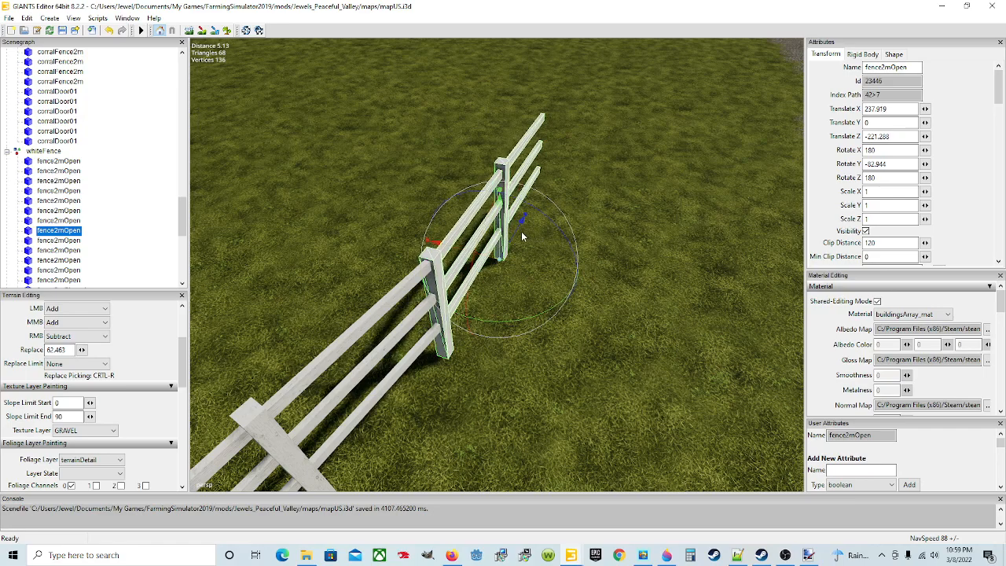
left_click_drag(519, 235, 516, 234)
left_click_drag(450, 356, 361, 357, "alt")
scroll(447, 360, "up", 1)
scroll(522, 336, "up", 2)
Place the ninth fence2mOpen panel at the end of the eighth and rotate it about Y to about -84°
key("f")
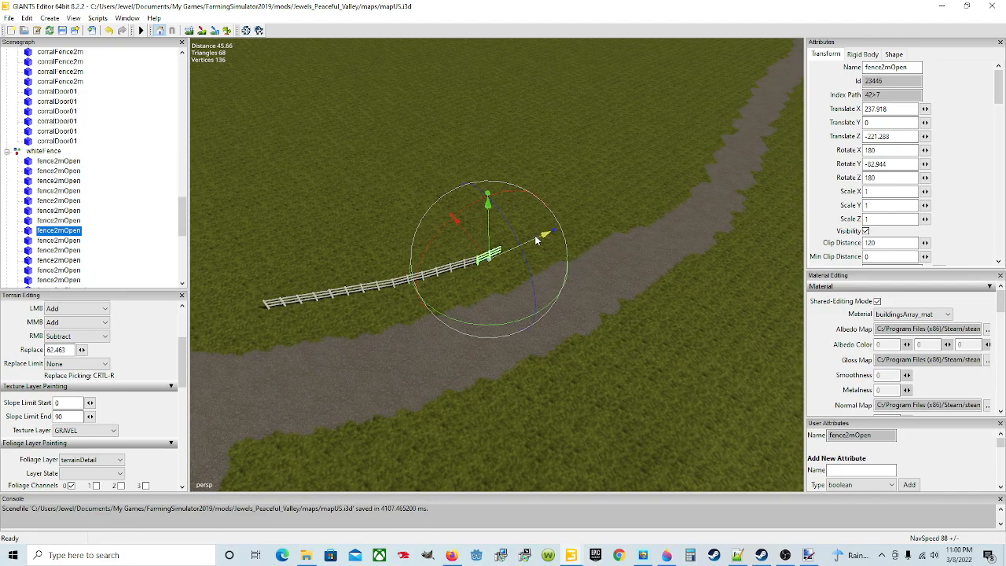
left_click(75, 240)
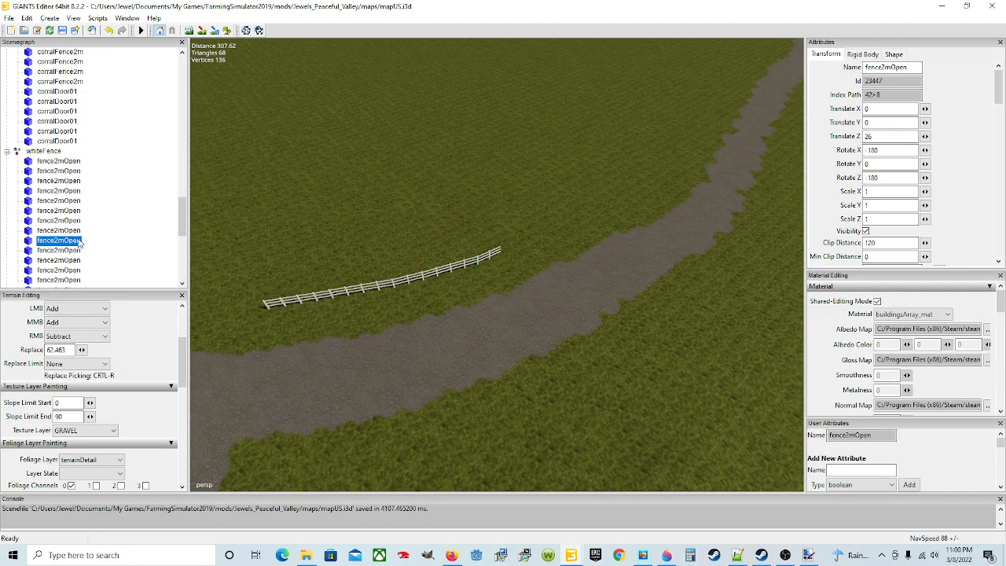
key("ctrl+b")
left_click(510, 248)
left_click_drag(518, 315, 555, 250)
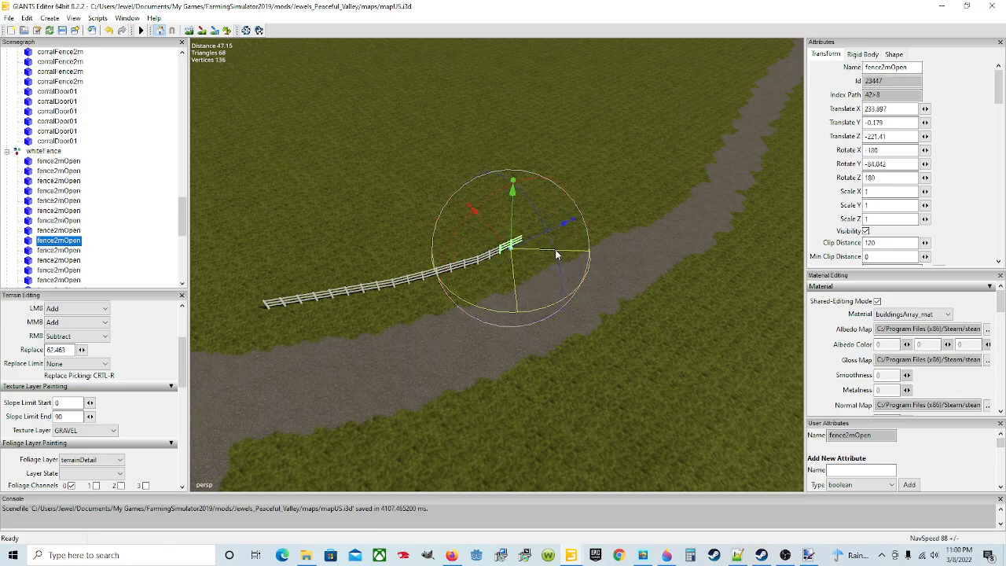
Shift the ninth panel toward its joint with the eighth, to about X 233.873 and Z -221.745
scroll(537, 262, "up", 6)
left_click_drag(520, 291, 490, 277, "alt")
scroll(556, 252, "up", 3)
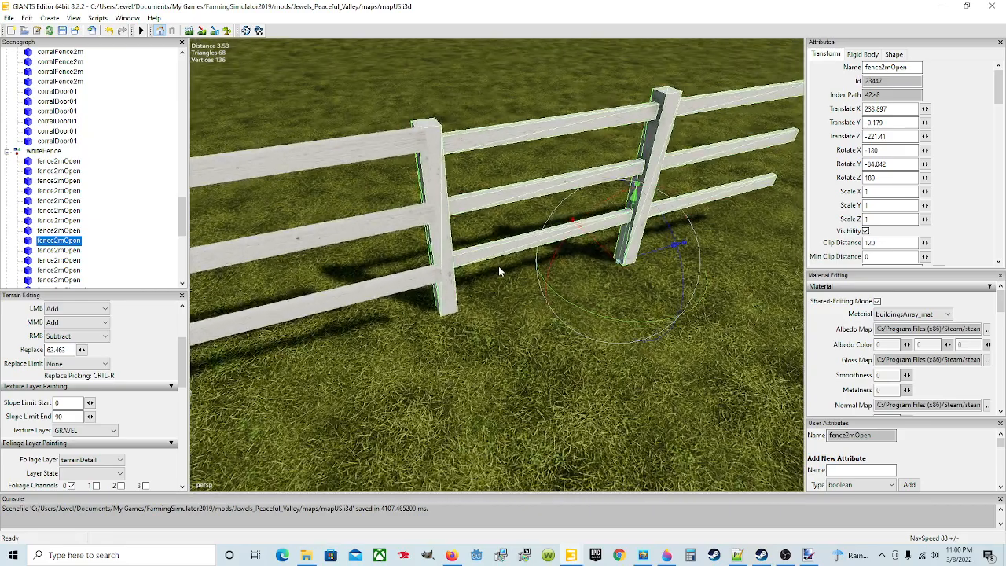
left_click_drag(665, 248, 650, 259)
left_click_drag(521, 296, 472, 295, "alt")
scroll(515, 292, "up", 2)
scroll(515, 292, "down", 4)
scroll(573, 276, "up", 1)
scroll(471, 295, "down", 1)
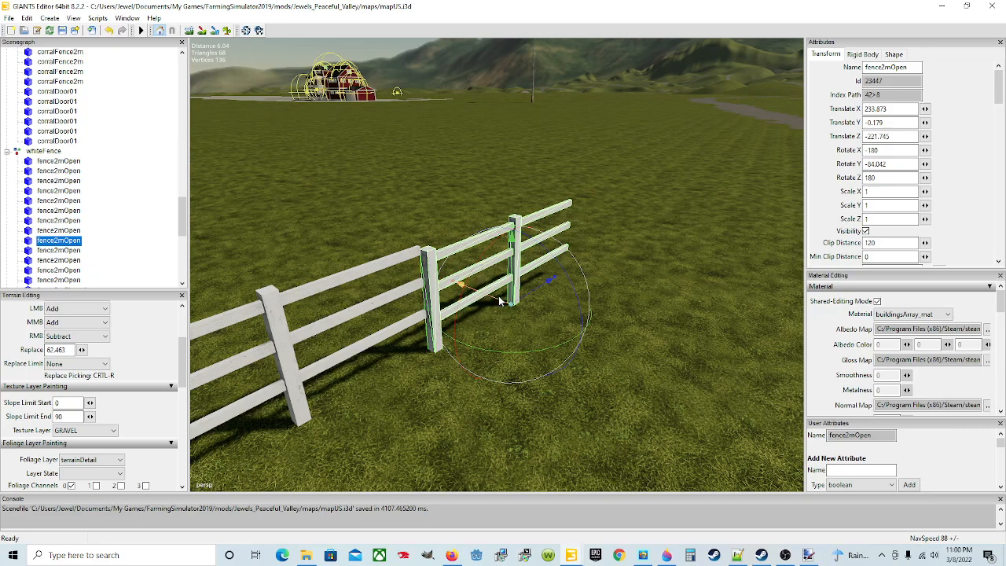
Raise the ninth panel to about Y -0.11 and adjust its joint position to about X 233.922 and Z -221.663
left_click_drag(498, 301, 526, 281)
scroll(478, 290, "down", 5)
scroll(502, 312, "up", 5)
scroll(489, 359, "up", 4)
scroll(525, 279, "down", 4)
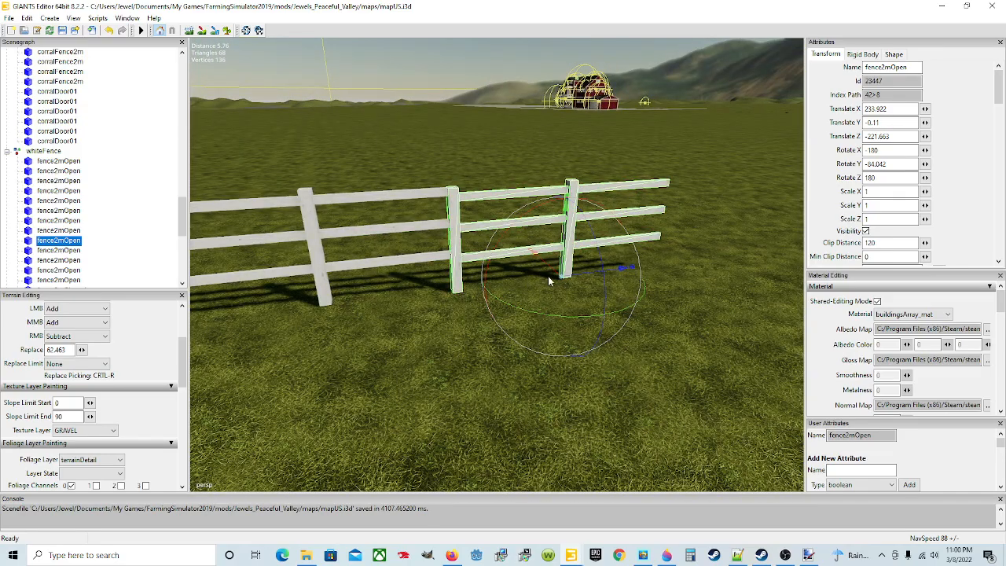
Nudge the ninth panel sideways in line with the eighth panel's rails, to about Z -221.723
scroll(442, 310, "up", 4)
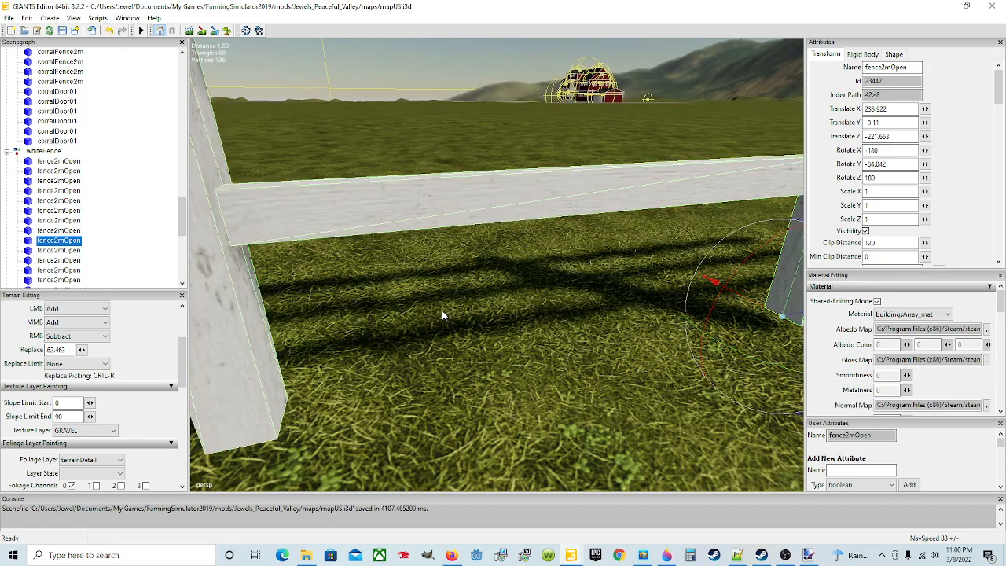
left_click_drag(454, 352, 510, 368, "alt")
scroll(509, 363, "down", 6)
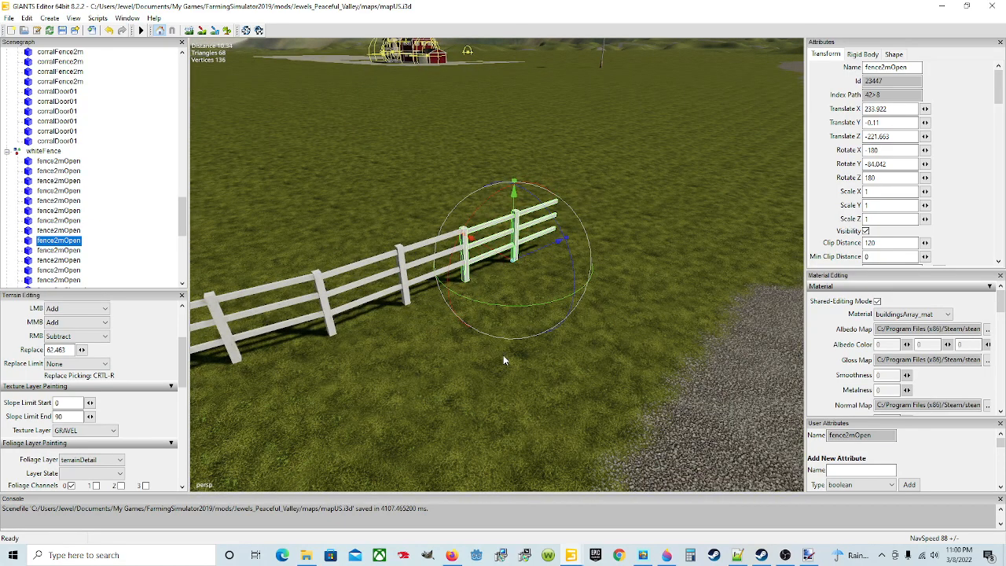
scroll(505, 360, "up", 1)
left_click_drag(470, 355, 505, 346, "alt")
scroll(442, 331, "up", 4)
scroll(504, 346, "down", 4)
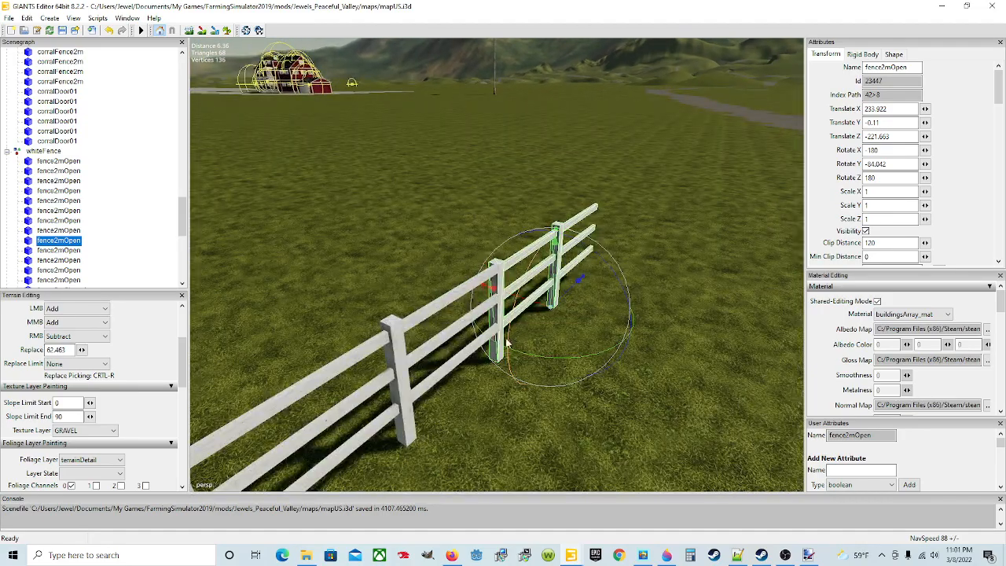
left_click_drag(526, 301, 530, 303)
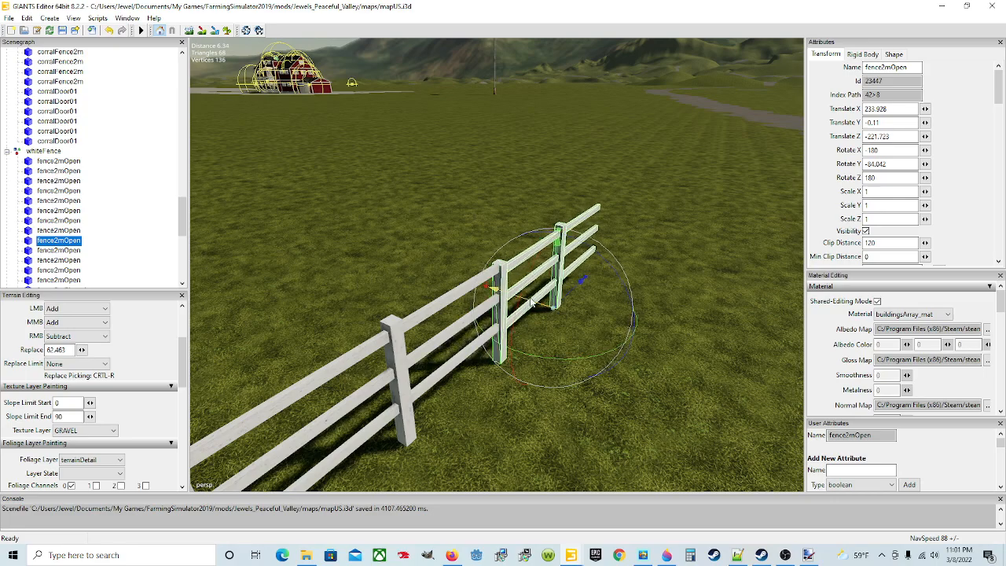
Try raising the ninth panel to about Y -0.052 at its joint with the eighth
left_click_drag(558, 279, 560, 277)
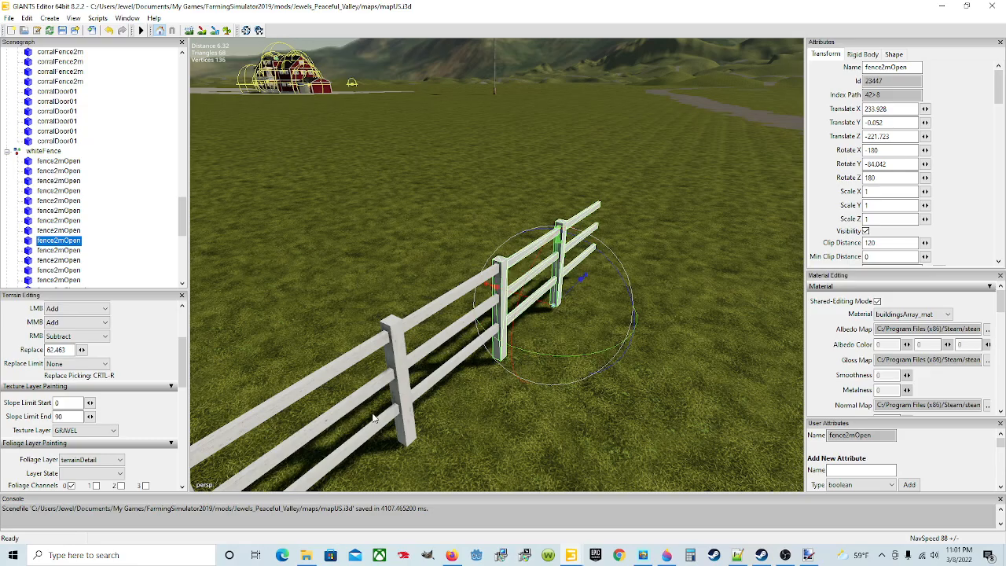
right_click_drag(374, 417, 522, 404)
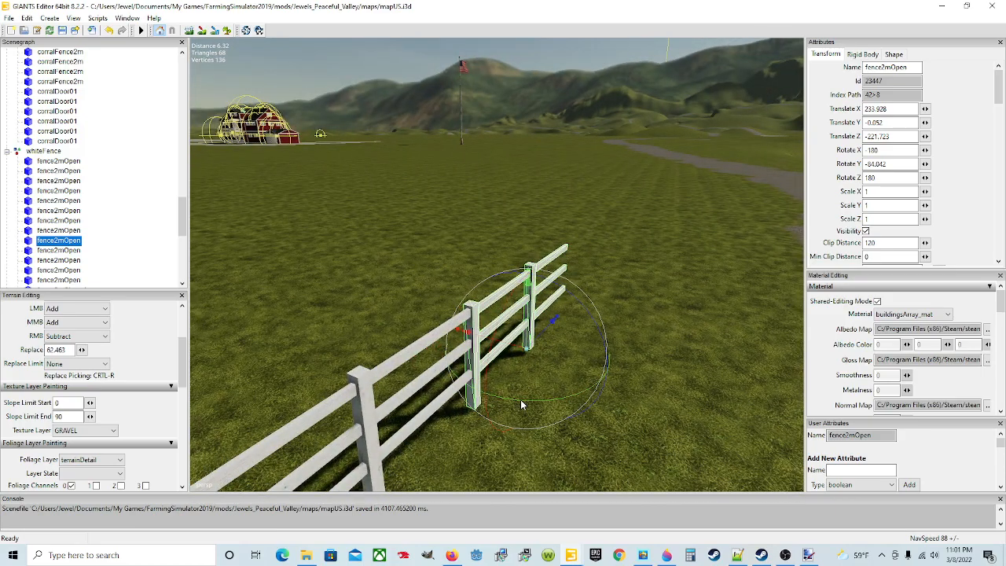
scroll(98, 233, "down", 3)
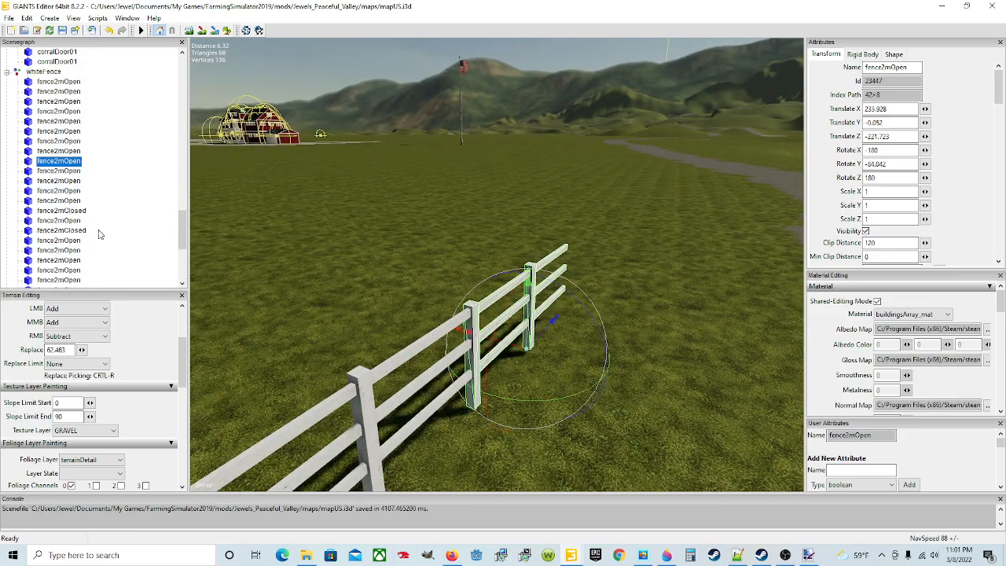
scroll(99, 233, "up", 1)
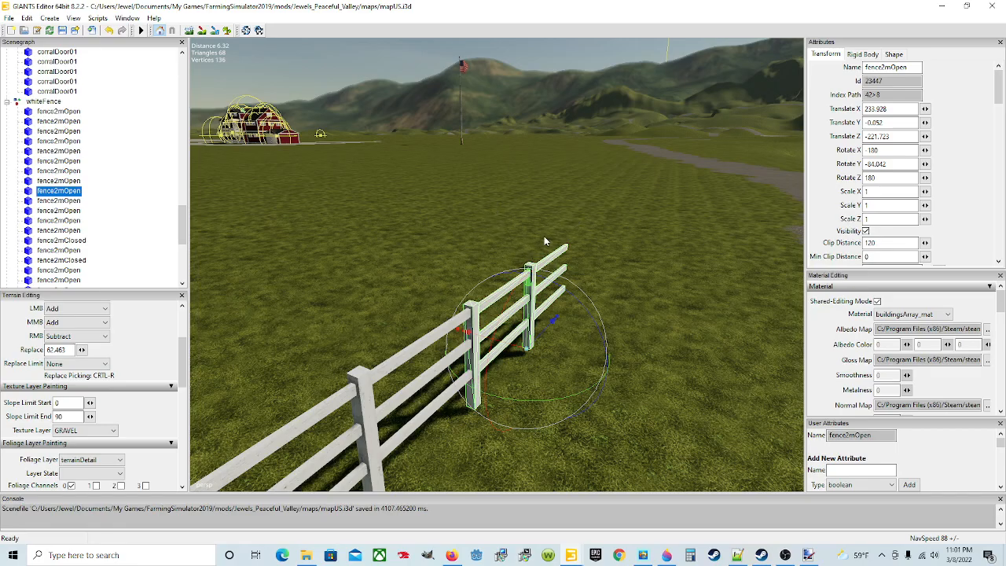
right_click_drag(582, 313, 441, 381)
scroll(442, 380, "down", 3)
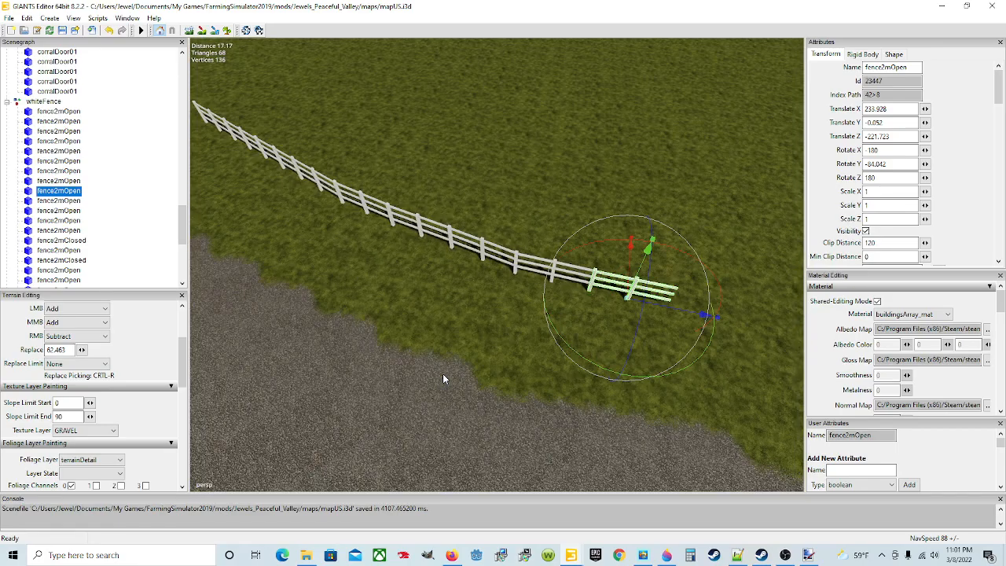
Lower the ninth fence panel to about Y -0.138 and check its joint with the eighth
left_click_drag(455, 376, 496, 373, "alt")
scroll(566, 361, "up", 3)
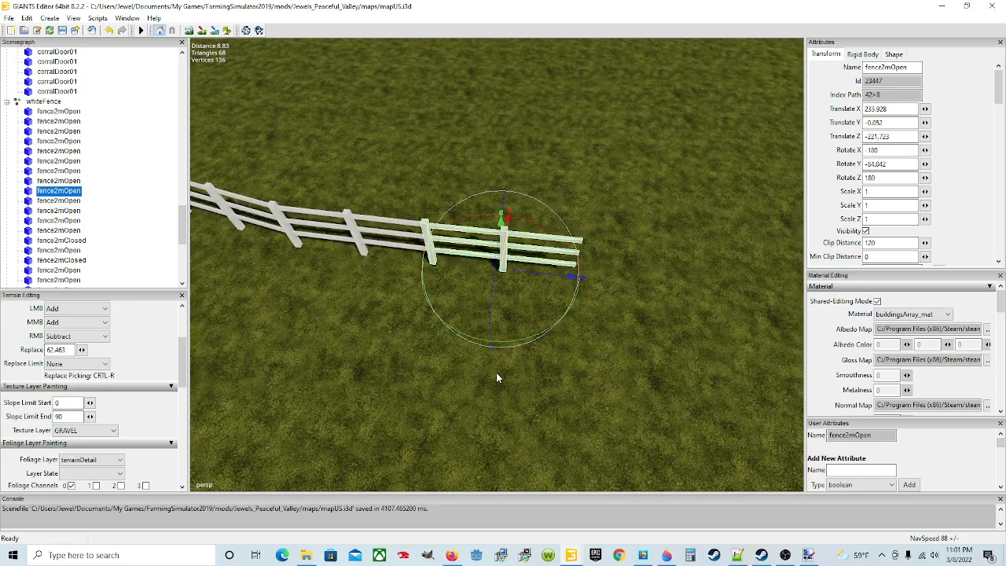
mouse_move(513, 273)
left_mouse_down("alt")
mouse_move(481, 302)
mouse_move(497, 294)
mouse_move(496, 265)
left_mouse_up("alt")
scroll(481, 302, "up", 3)
scroll(496, 293, "up", 3)
scroll(496, 297, "down", 3)
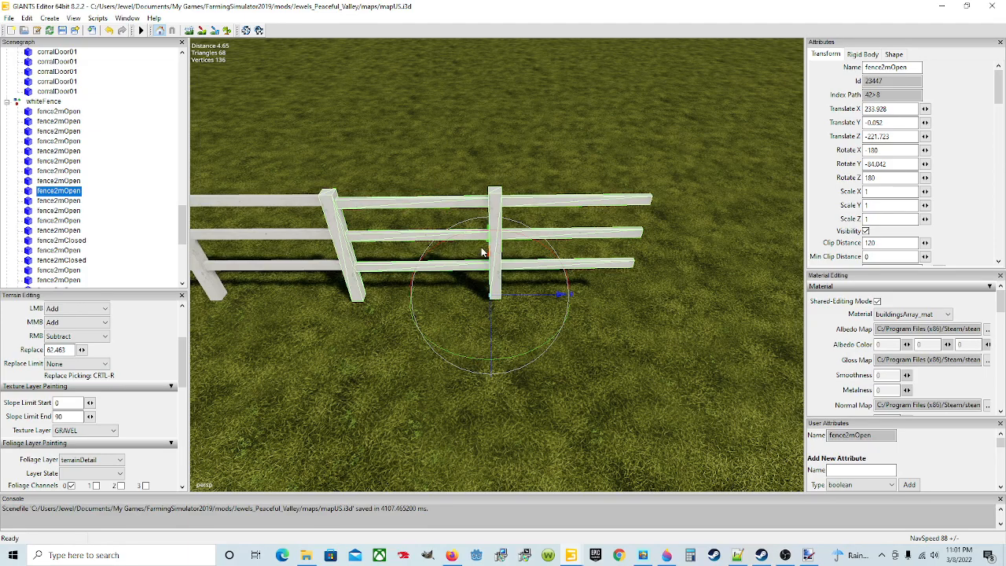
left_click_drag(433, 298, 605, 281, "alt")
scroll(407, 283, "up", 1)
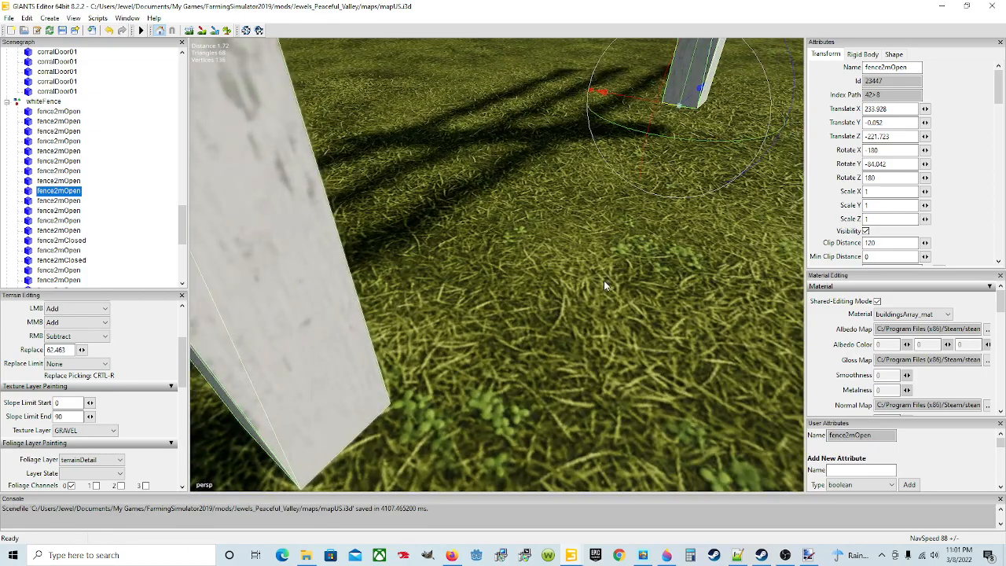
scroll(602, 280, "down", 1)
left_click_drag(548, 191, 545, 199)
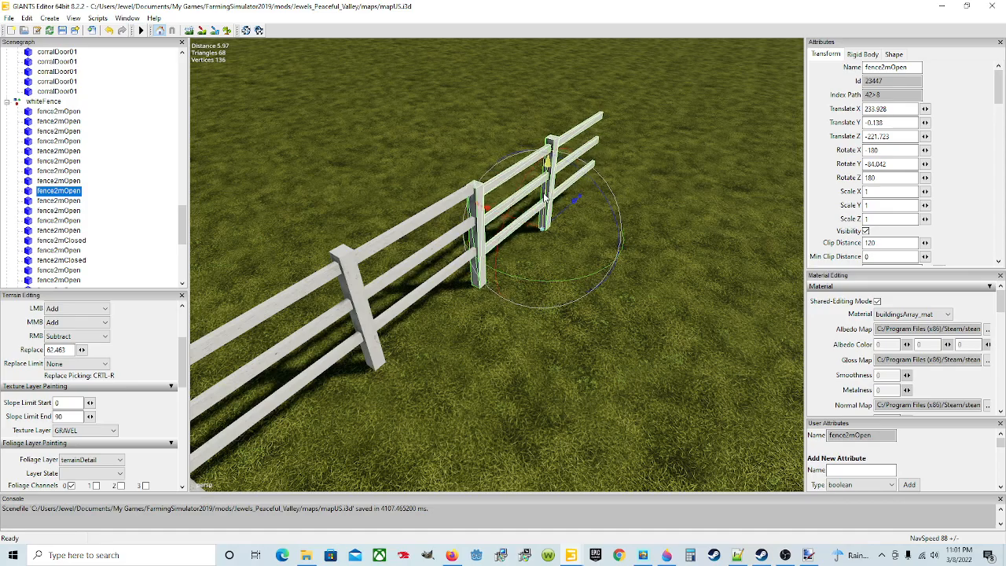
left_click_drag(521, 348, 533, 304, "alt")
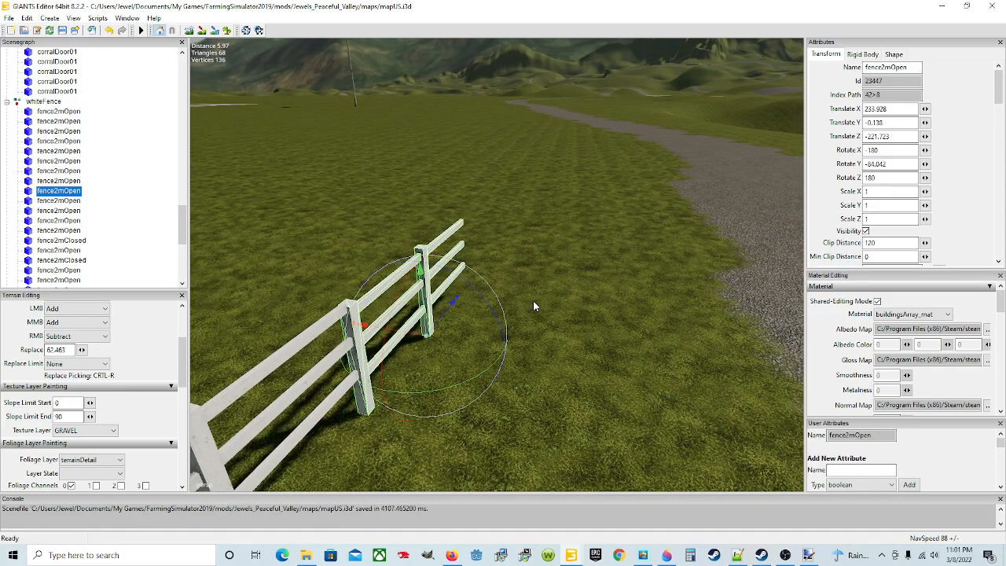
scroll(534, 303, "up", 5)
left_click_drag(474, 326, 461, 308, "alt")
scroll(392, 315, "down", 5)
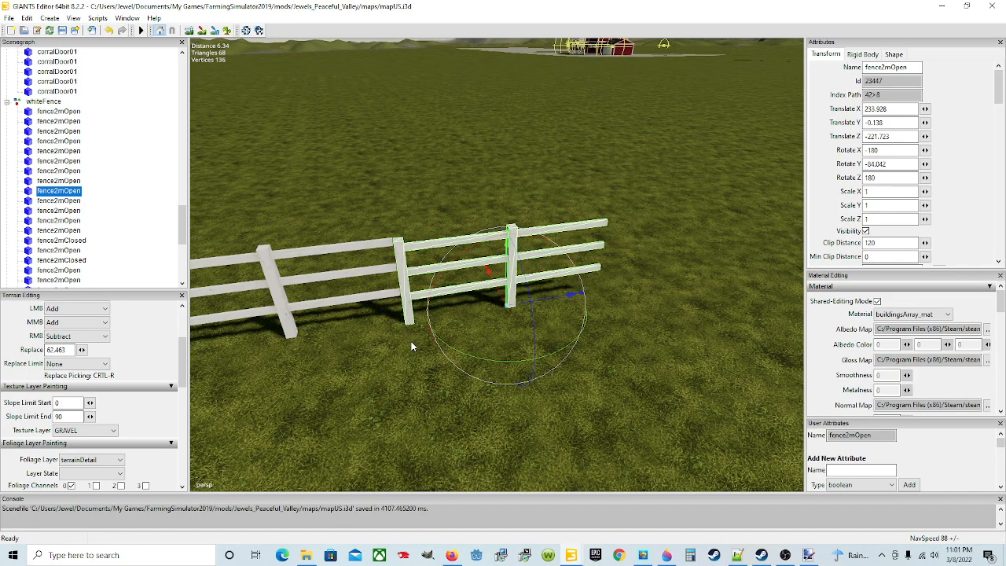
Raise the ninth fence panel to about Y -0.02
left_click_drag(412, 344, 389, 340, "alt")
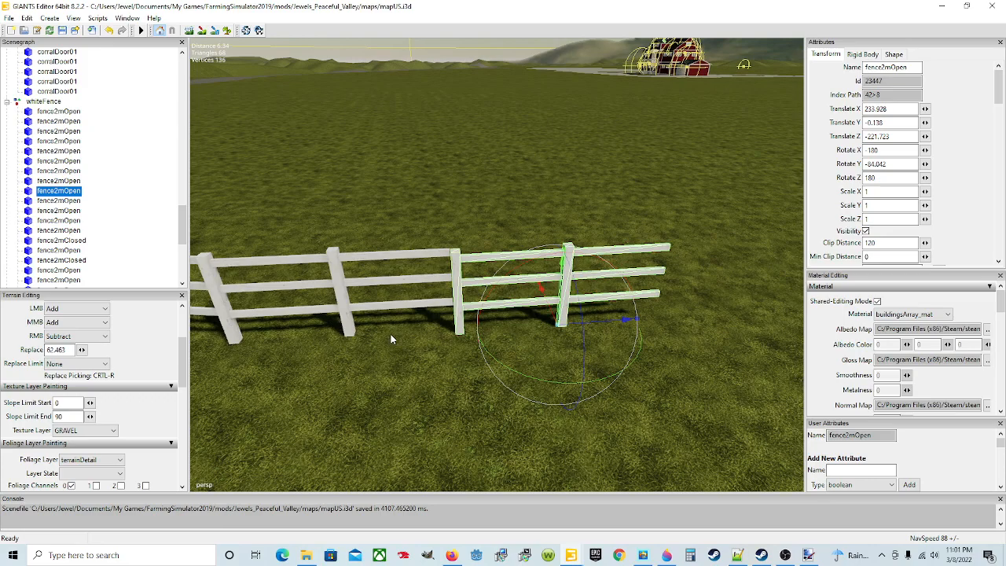
left_click_drag(563, 293, 563, 287)
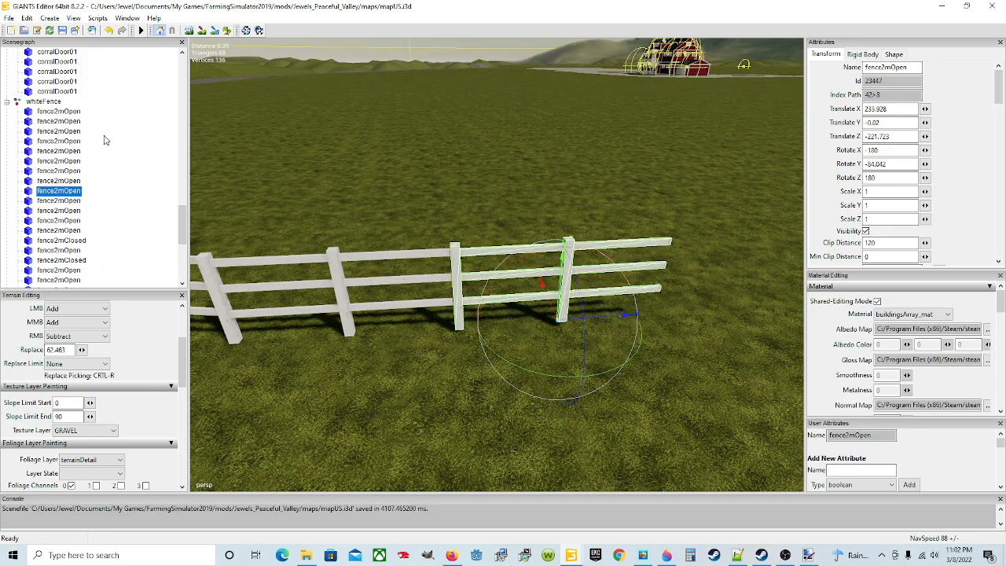
Set the terrain sculpting brush's LMB action to Smooth for the ground around the ninth panel
left_click(188, 30)
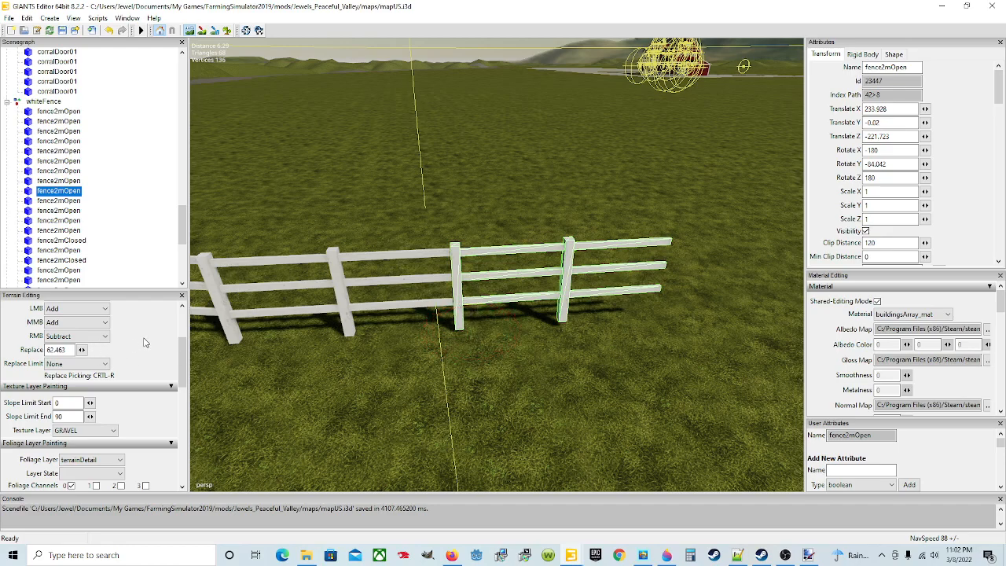
scroll(144, 343, "up", 3)
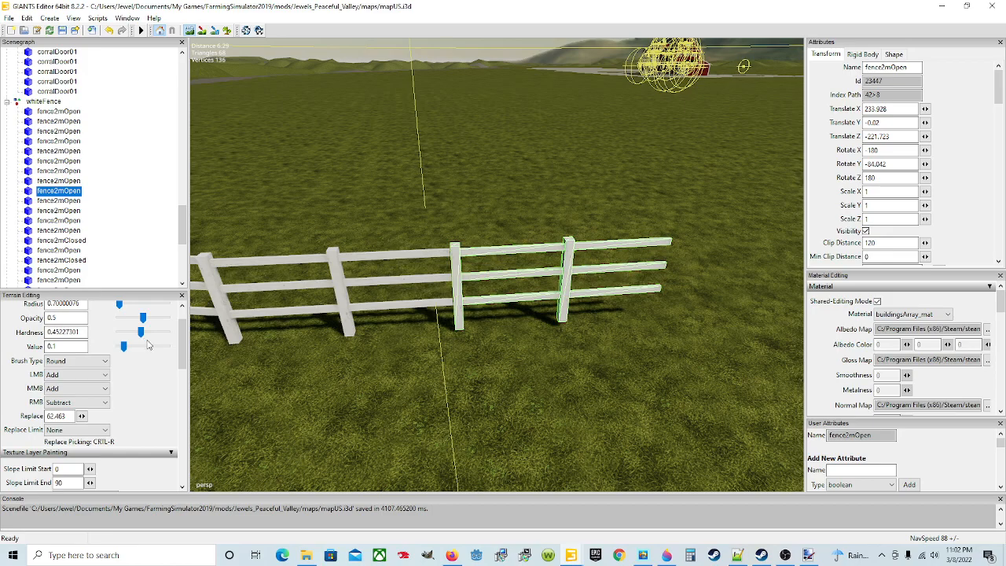
scroll(184, 371, "down", 3)
scroll(179, 372, "up", 1)
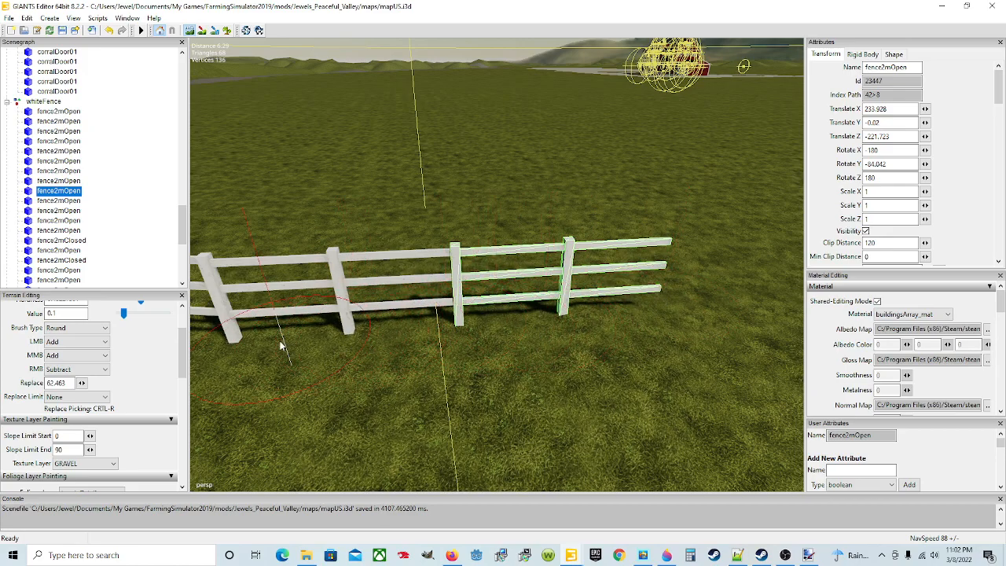
left_click(87, 344)
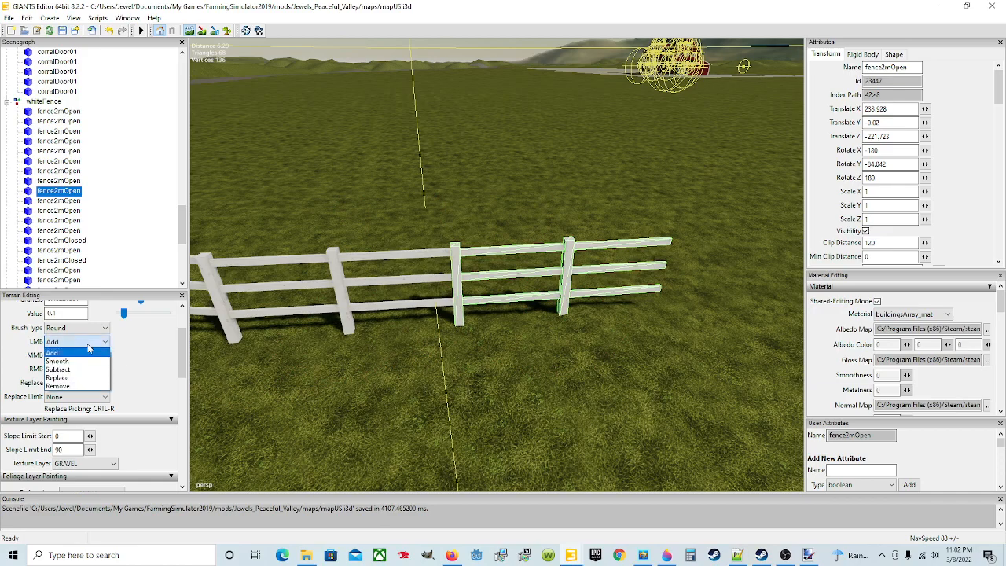
left_click(75, 364)
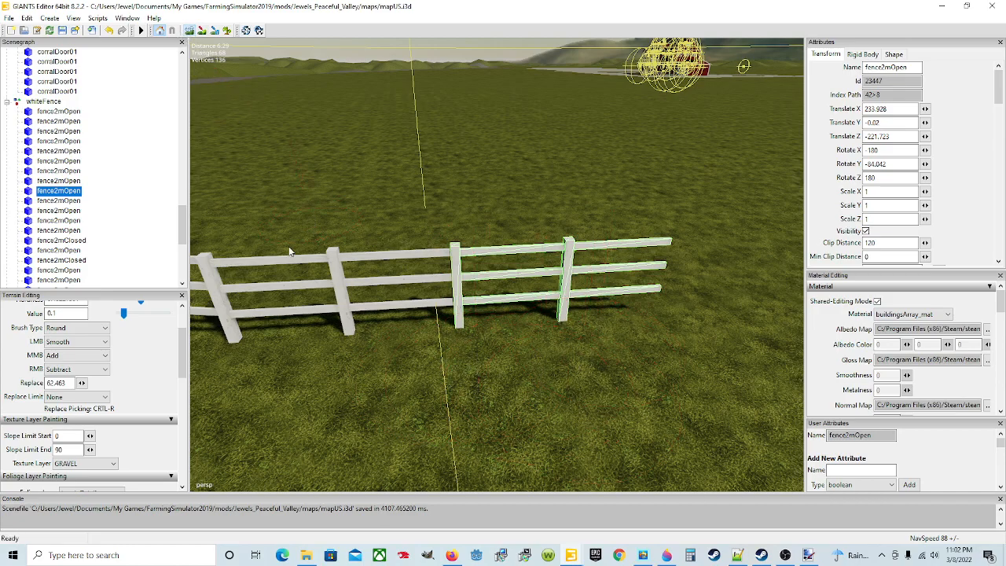
key("f")
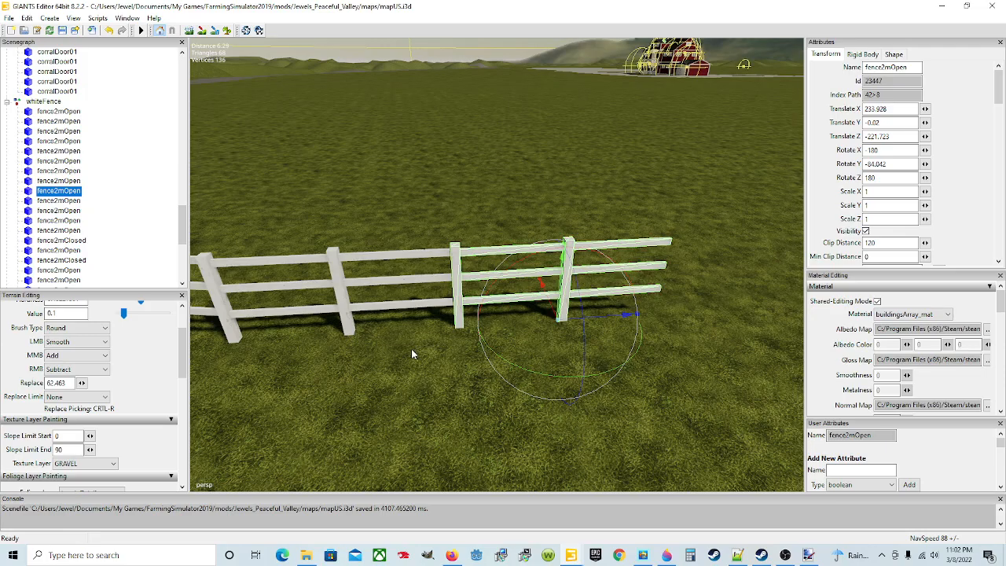
Place the tenth fence2mOpen panel on the ground just past the ninth panel, at about X 230.972 and Z -221.196
left_click_drag(438, 373, 461, 370, "alt")
scroll(517, 369, "down", 5)
key("f")
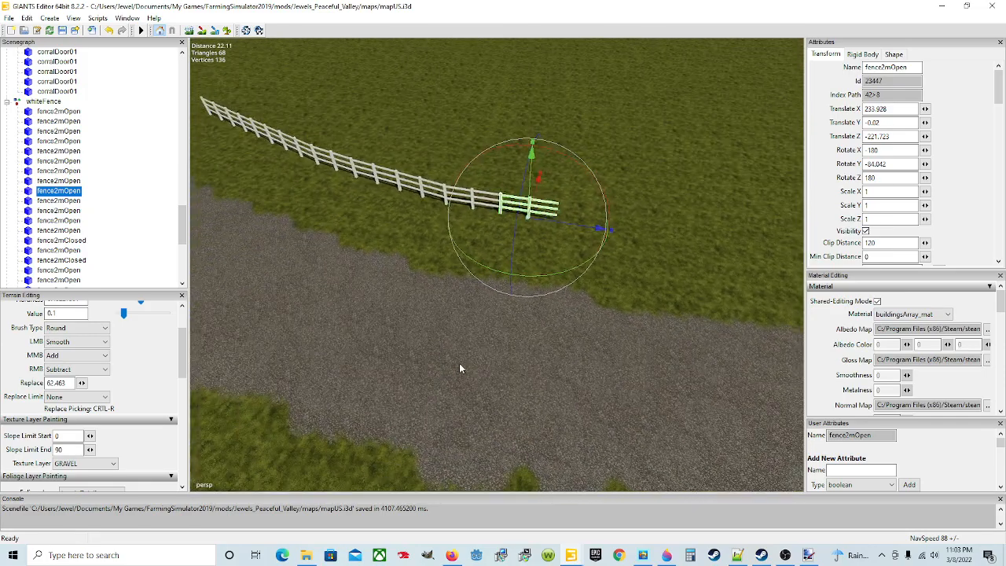
key("Down")
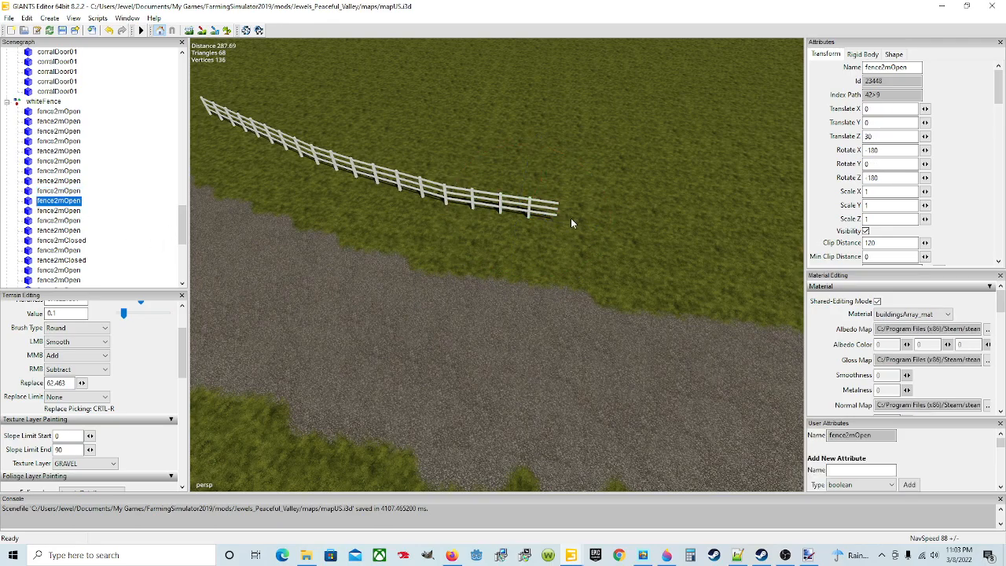
key("ctrl+b")
left_click(571, 221)
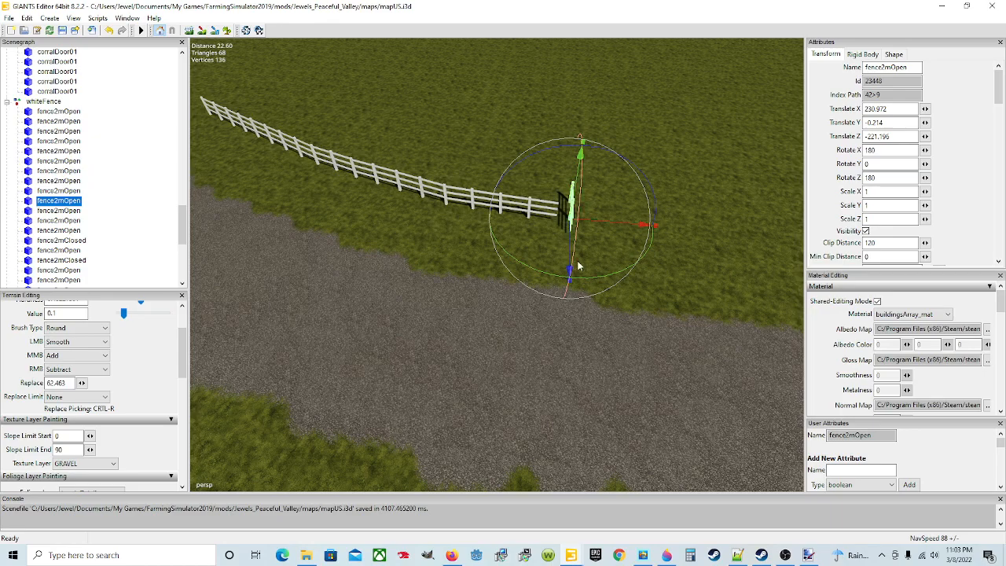
Rotate the tenth panel to about Y -88.597 and move it in line with the ninth, to about X 229.759 and Z -221.863
left_click_drag(583, 278, 656, 243)
scroll(580, 266, "up", 3)
left_click_drag(580, 265, 695, 306, "alt")
scroll(603, 246, "up", 3)
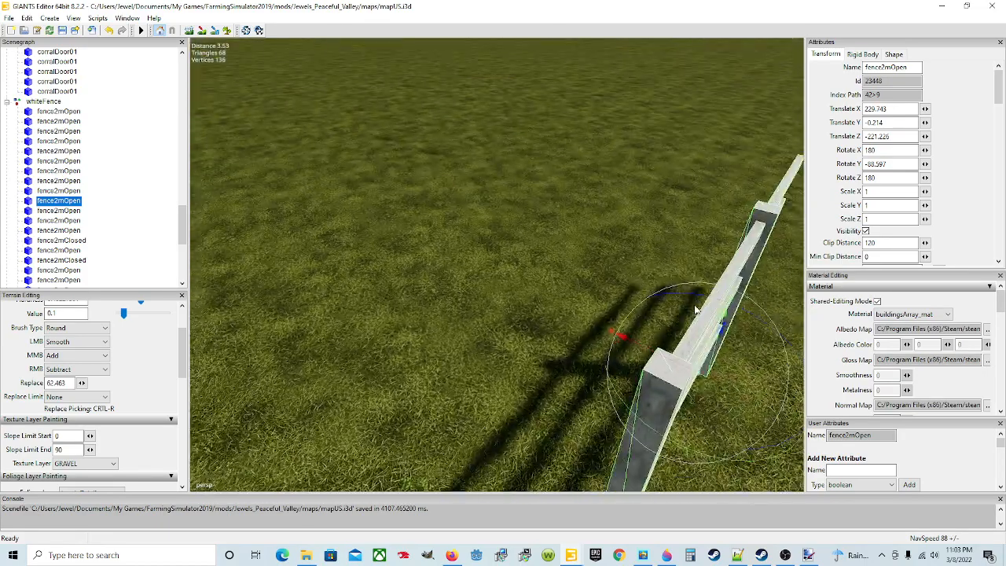
key("f")
left_click_drag(563, 289, 631, 334)
scroll(542, 306, "up", 3)
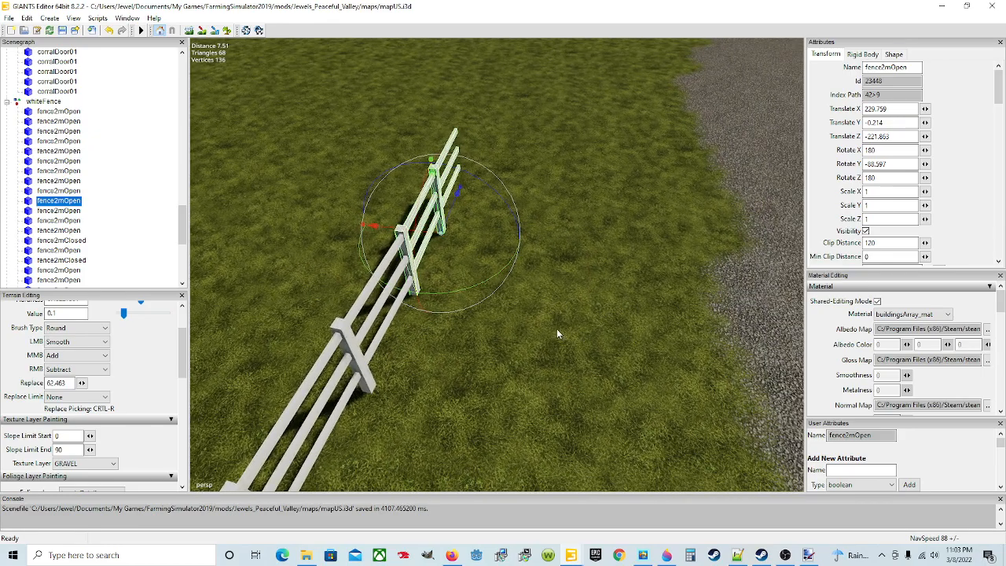
Raise the tenth panel to about Y -0.072 and join it to the ninth's rails at about X 229.962 and Z -221.98
scroll(557, 330, "up", 5)
left_click_drag(546, 328, 437, 296, "alt")
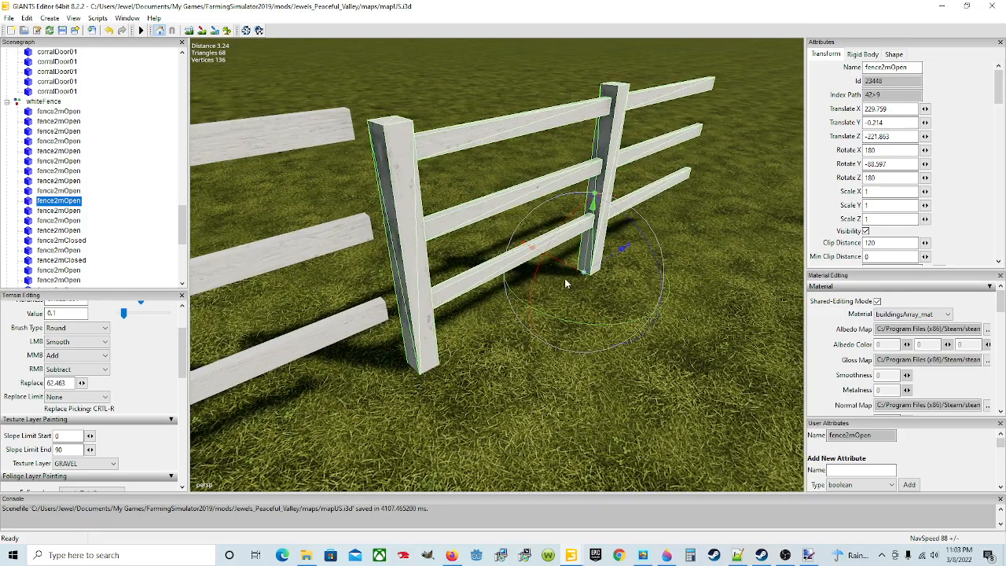
left_click_drag(584, 253, 548, 262)
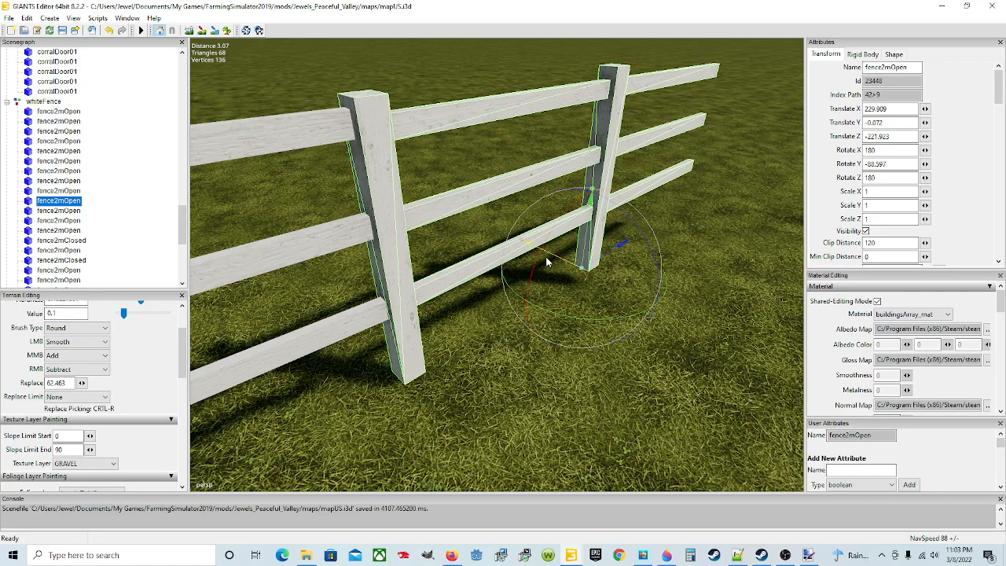
mouse_move(603, 259)
left_mouse_down()
mouse_move(558, 270)
mouse_move(606, 262)
left_mouse_up()
left_click_drag(598, 312, 511, 269, "alt")
scroll(511, 269, "up", 1)
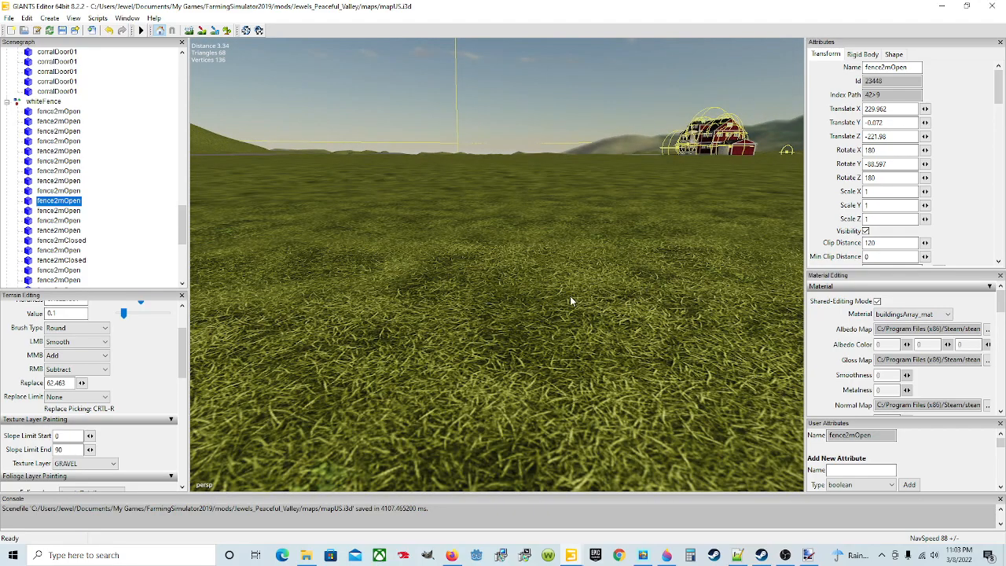
Try lowering the tenth panel to about Y -0.123 at its joint with the ninth
left_click_drag(572, 295, 629, 296, "alt")
scroll(630, 296, "down", 1)
left_click_drag(534, 334, 653, 370, "alt")
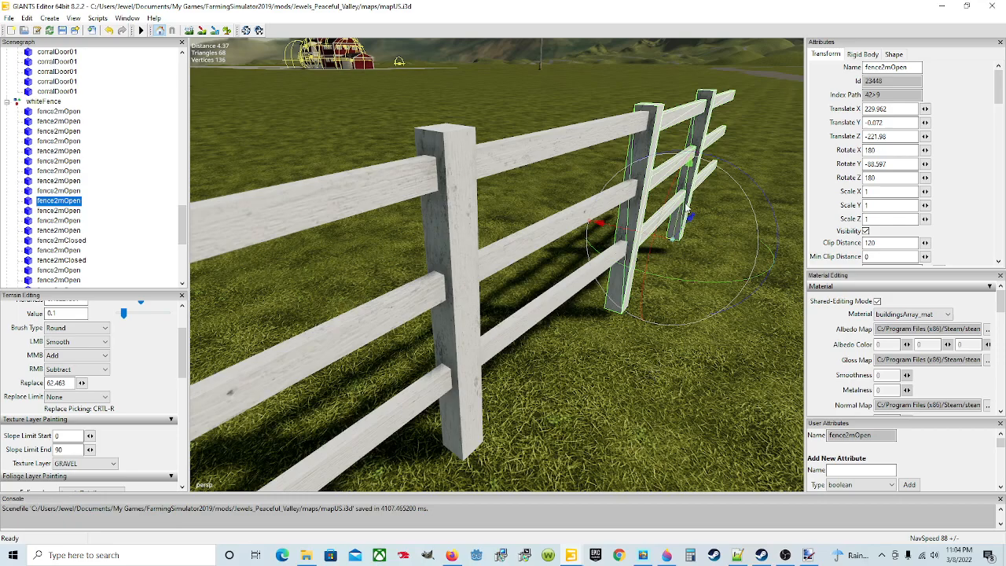
left_click_drag(687, 187, 682, 191)
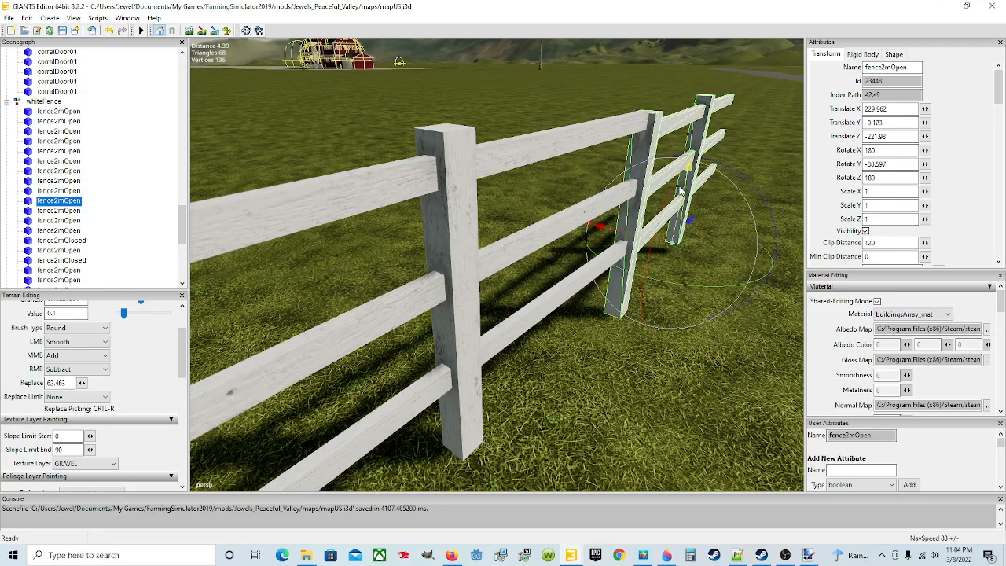
Examine the tenth panel's alignment and height against the rest of the fence from several angles
left_click_drag(548, 351, 640, 286, "alt")
scroll(640, 286, "up", 5)
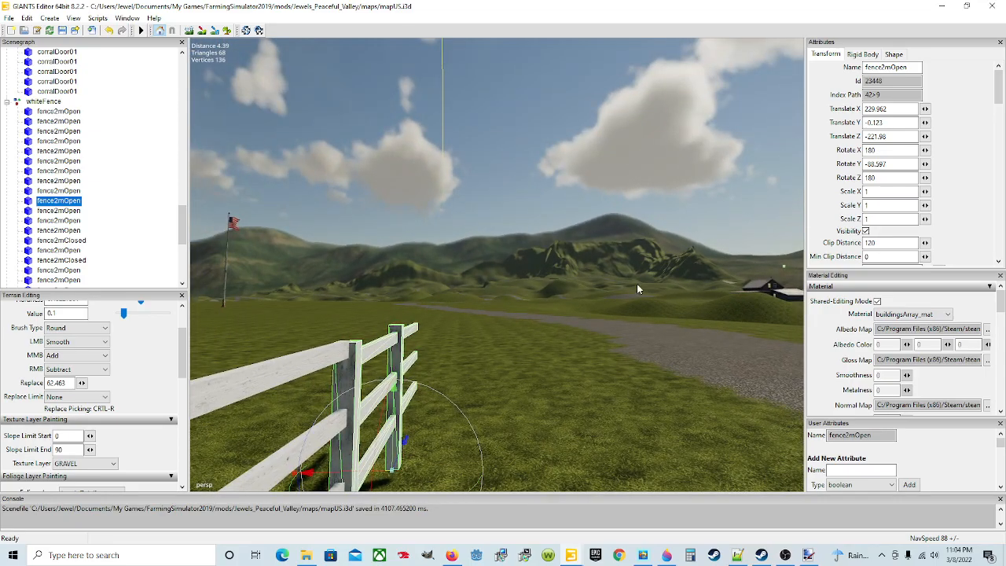
left_click_drag(600, 319, 351, 378, "alt")
scroll(350, 374, "down", 3)
left_click_drag(444, 334, 361, 323, "alt")
right_click(360, 323)
left_click_drag(520, 392, 637, 423, "alt")
scroll(473, 359, "up", 2)
mouse_move(465, 405)
left_mouse_down("alt")
mouse_move(498, 410)
mouse_move(481, 415)
left_mouse_up("alt")
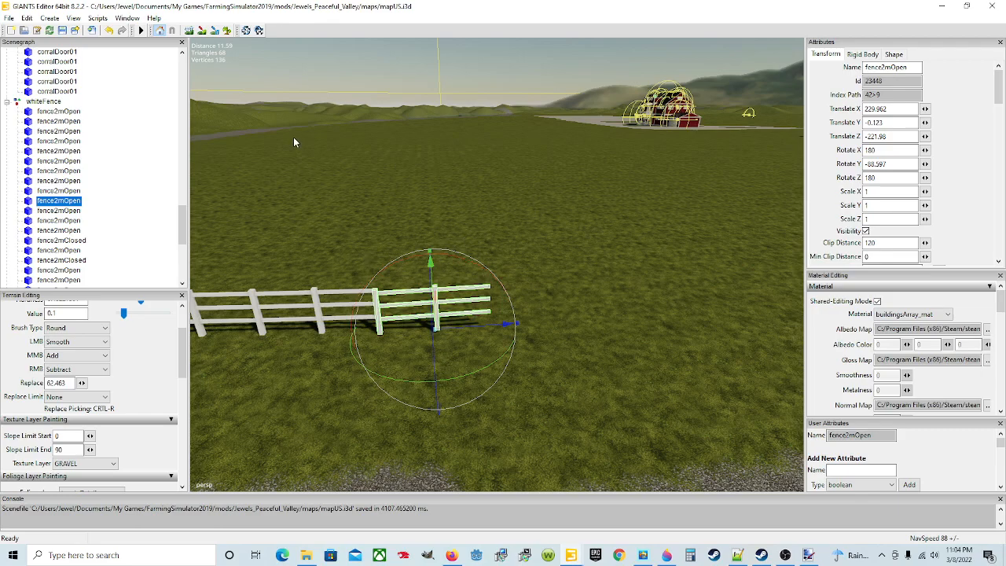
Set the terrain sculpting brush's LMB action to Replace
left_click(189, 31)
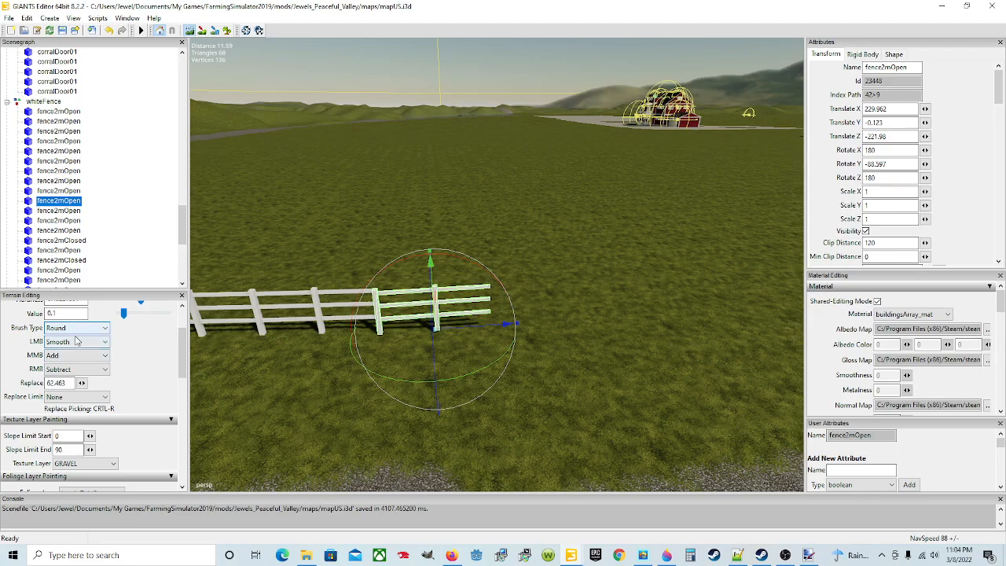
left_click(77, 342)
left_click(78, 379)
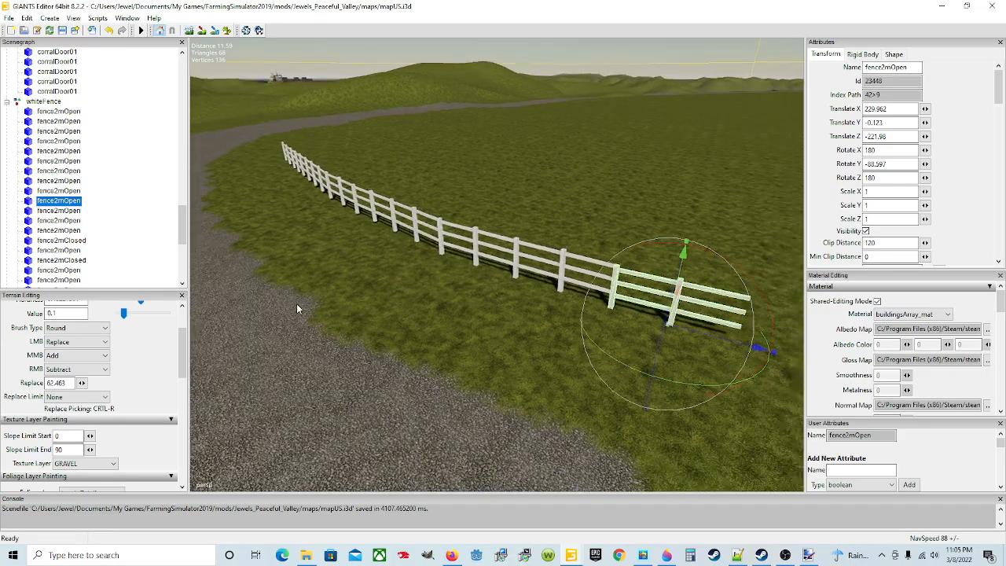
Examine the finished fence line along the gravel road and preview the terrain brush's reach beyond the tenth panel
left_click_drag(297, 305, 221, 290, "alt")
scroll(247, 294, "up", 6)
scroll(339, 303, "up", 8)
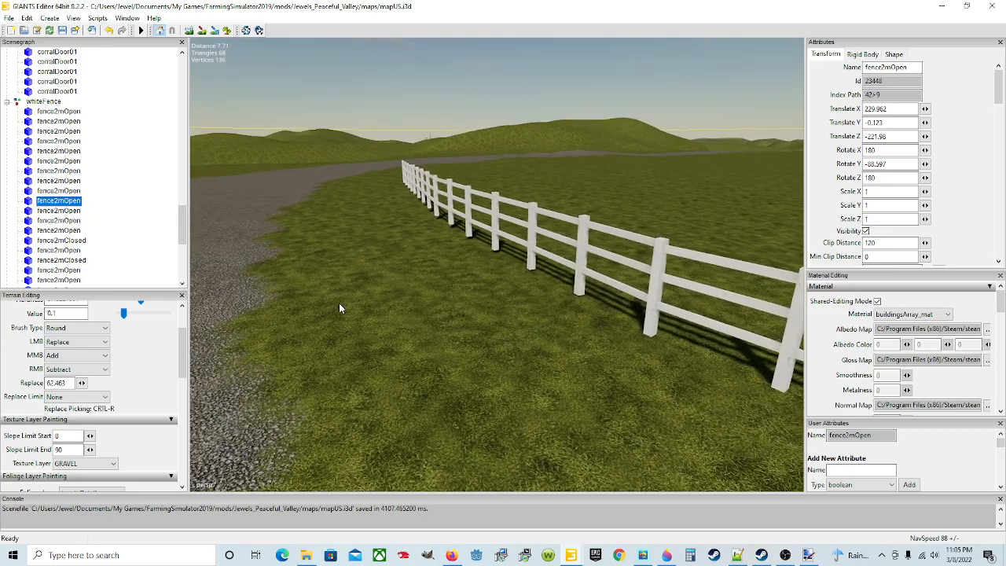
scroll(313, 310, "down", 8)
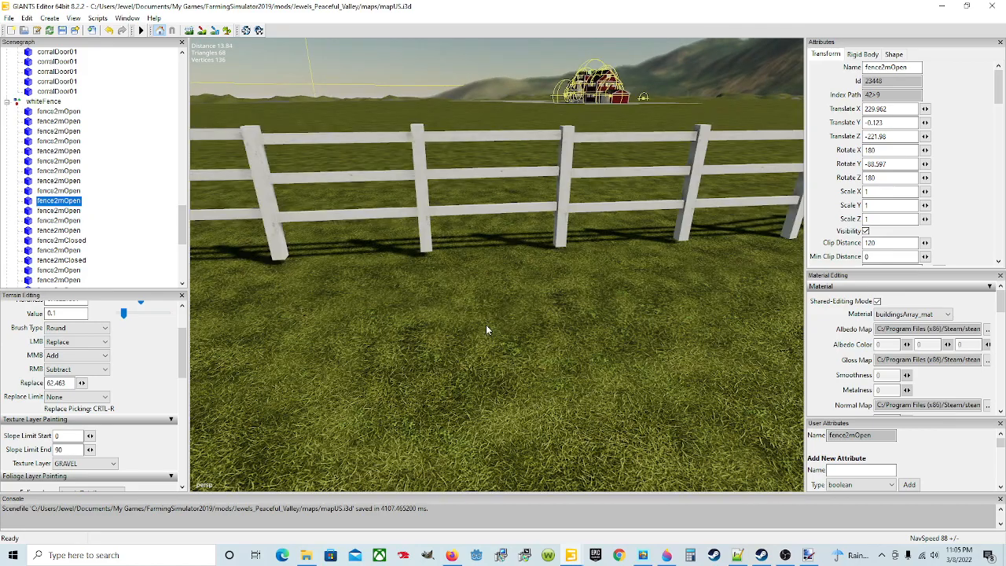
scroll(478, 329, "down", 2)
left_click_drag(463, 327, 382, 327, "alt")
left_click_drag(477, 346, 587, 335, "alt")
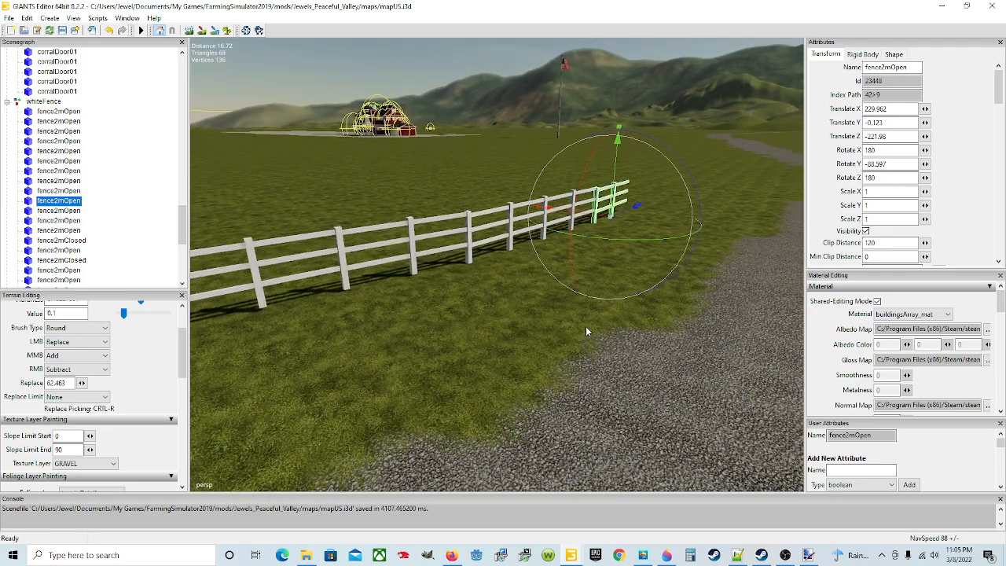
scroll(524, 352, "down", 2)
left_click_drag(523, 353, 430, 357, "alt")
scroll(554, 321, "up", 4)
scroll(430, 357, "down", 2)
scroll(430, 360, "down", 3)
left_click_drag(501, 351, 555, 340, "alt")
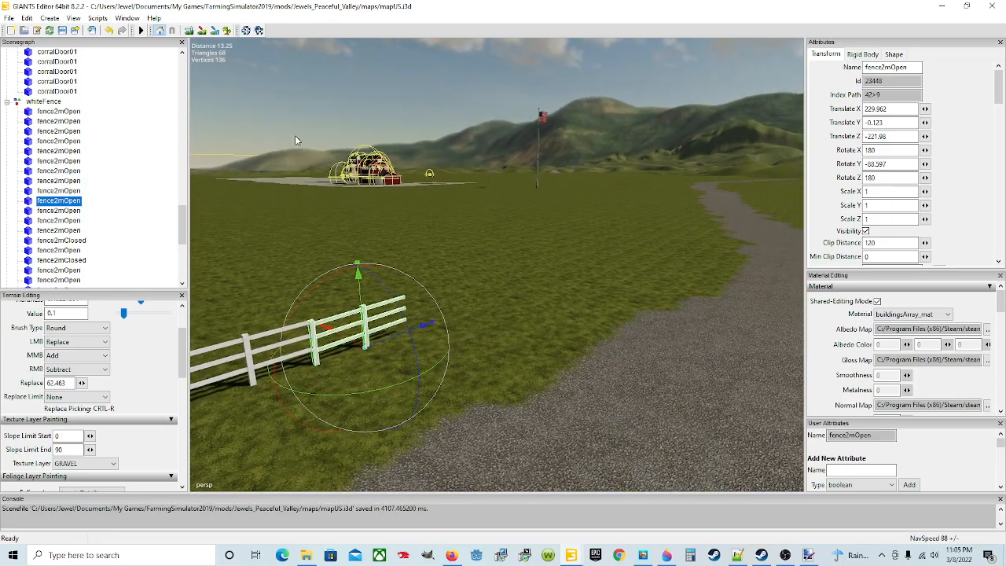
left_click(190, 30)
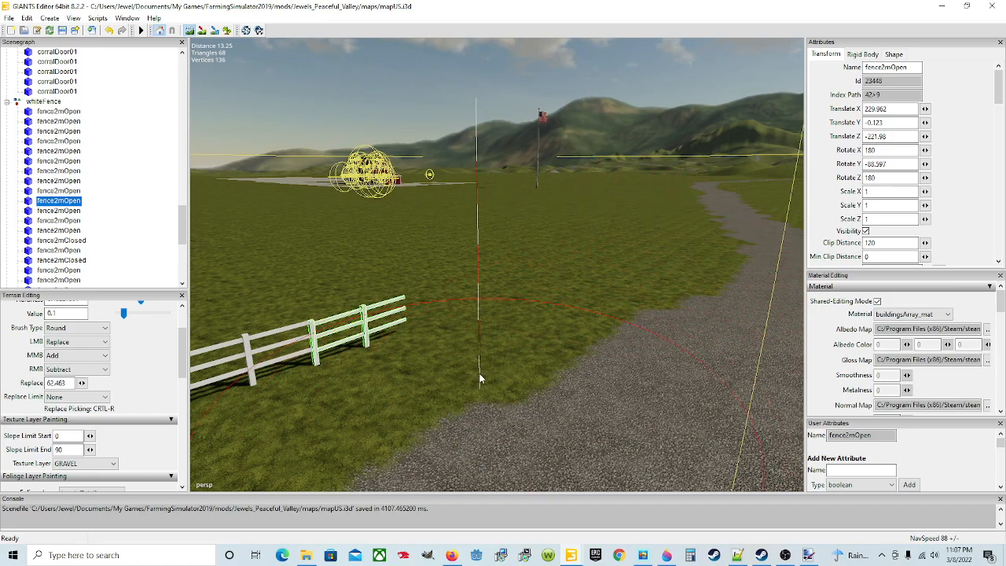
left_click(191, 34)
Raise the tenth panel to about Y -0.052 and nudge its joint position to about X 229.95 and Z -221.981
mouse_move(402, 275)
left_mouse_down("alt")
mouse_move(579, 280)
mouse_move(402, 303)
mouse_move(392, 297)
mouse_move(498, 270)
mouse_move(438, 294)
mouse_move(498, 292)
mouse_move(446, 290)
mouse_move(355, 217)
mouse_move(462, 253)
mouse_move(491, 252)
left_mouse_up("alt")
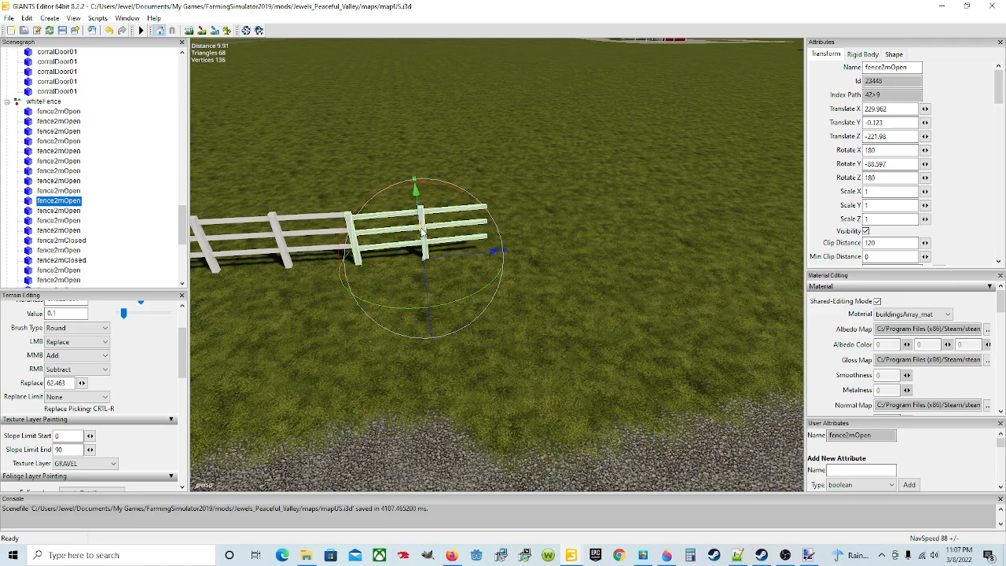
left_click_drag(419, 202, 420, 194)
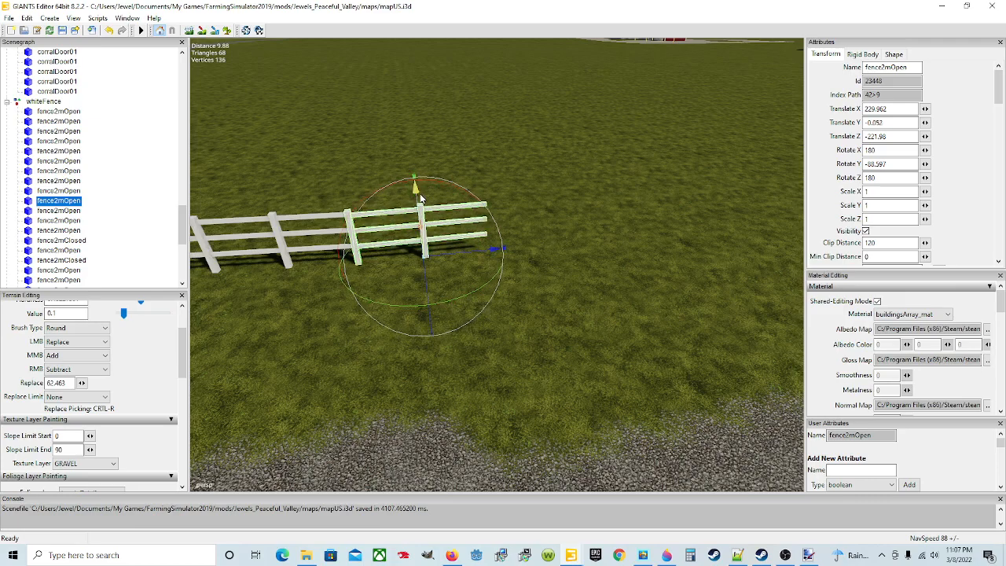
left_click_drag(508, 302, 618, 283, "alt")
scroll(448, 274, "up", 3)
scroll(493, 279, "up", 4)
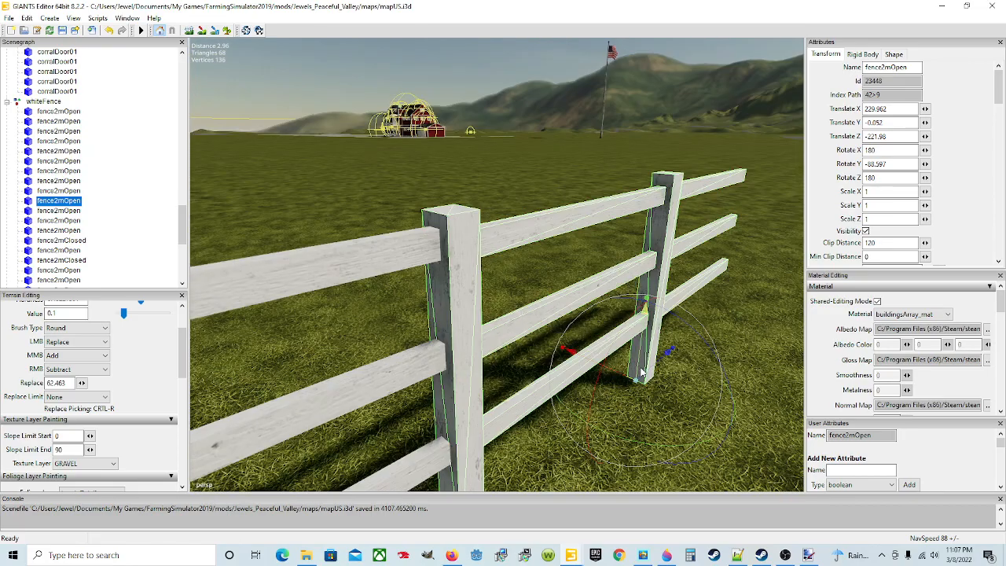
left_click_drag(649, 372, 654, 373)
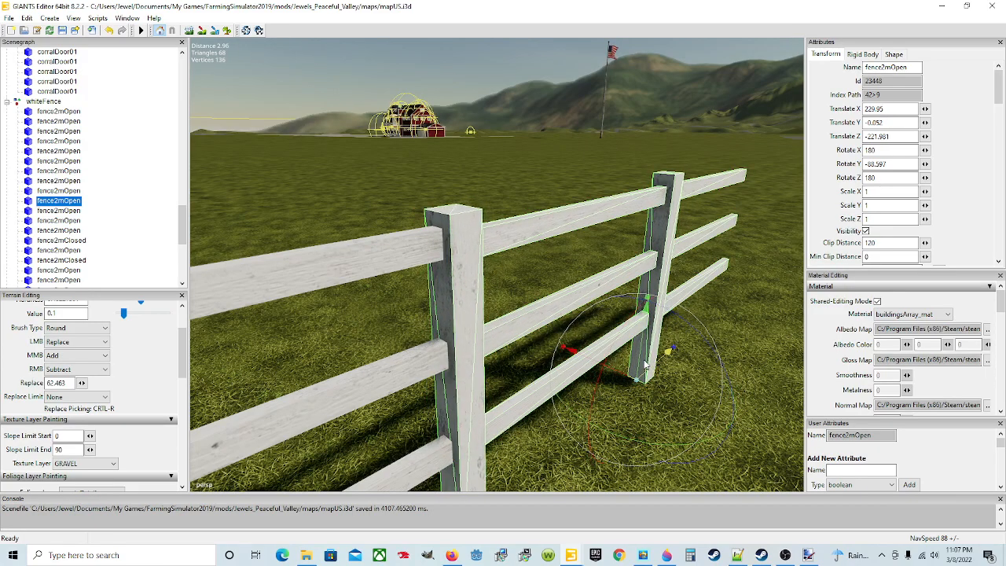
Lower the tenth panel to about Y -0.063 and check its joint with the ninth
left_click_drag(516, 436, 497, 461, "alt")
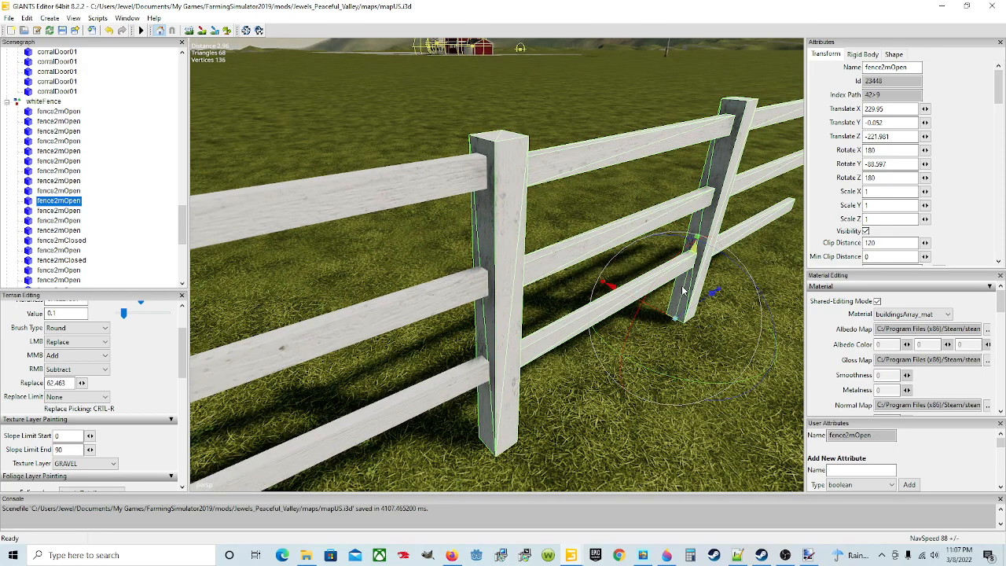
left_click_drag(682, 291, 681, 293)
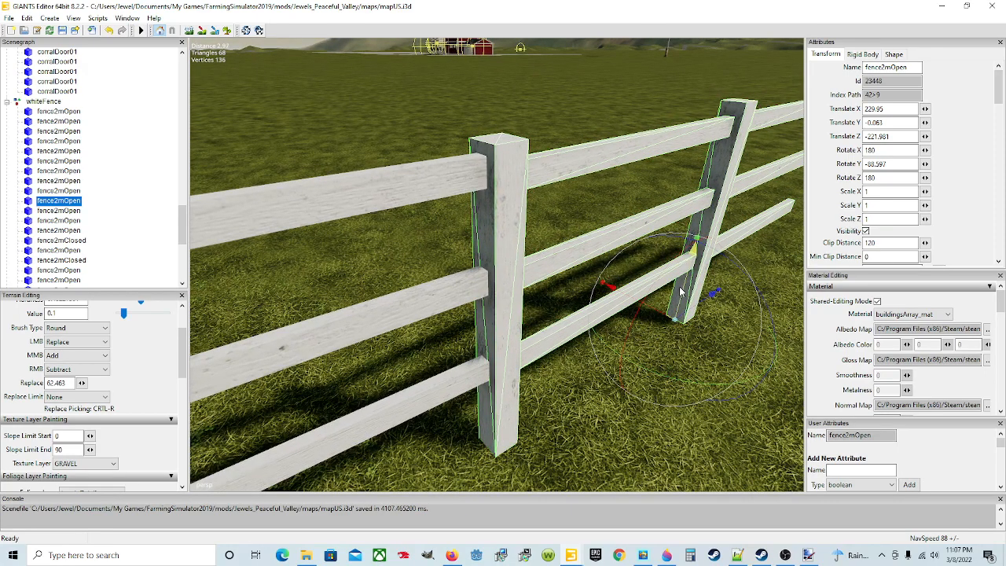
left_click_drag(596, 360, 691, 323, "alt")
scroll(683, 324, "up", 2)
scroll(681, 320, "down", 3)
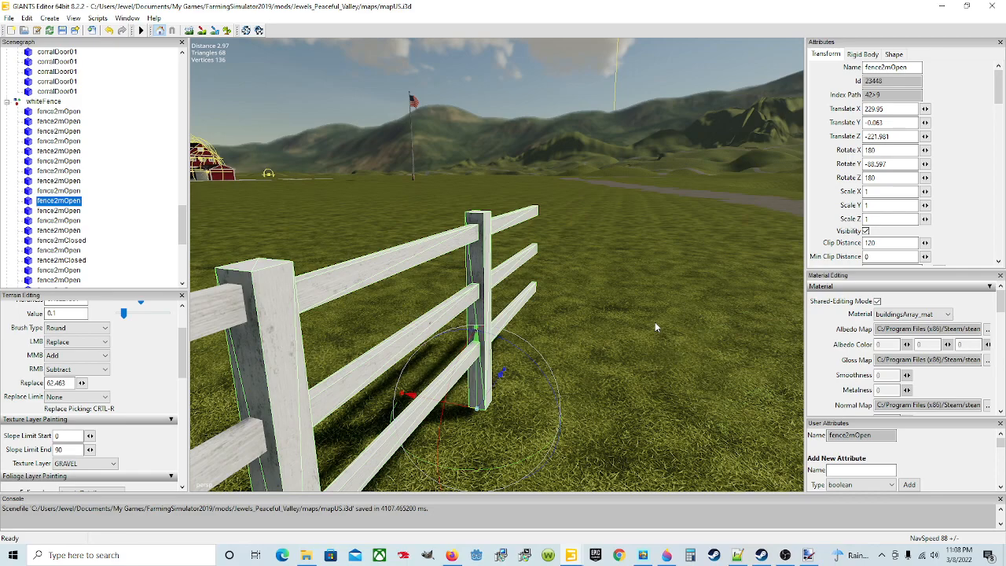
Place the eleventh fence2mOpen panel beyond the tenth and rotate it to about Y -88.999 to follow the fence line
left_click(71, 211)
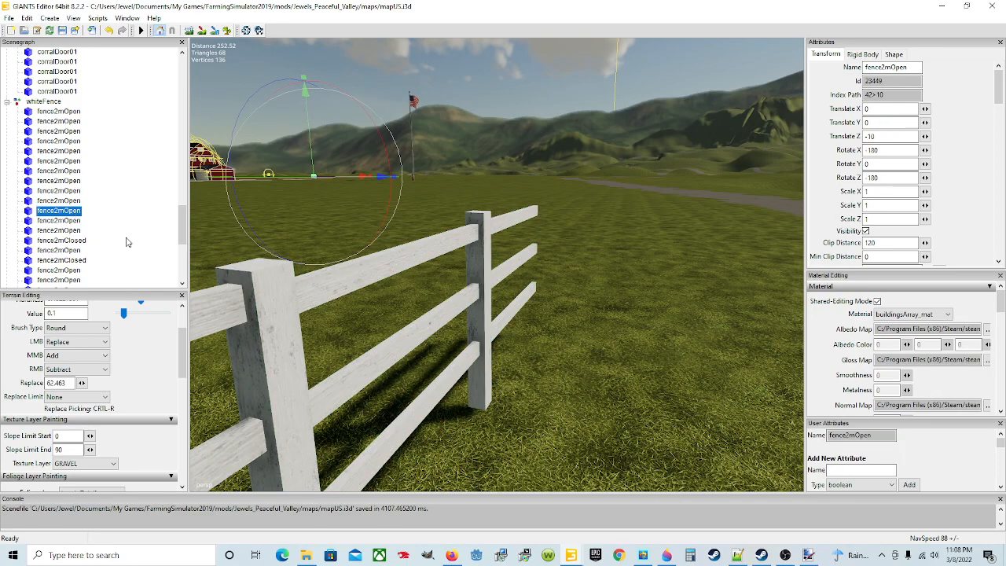
key("ctrl+b")
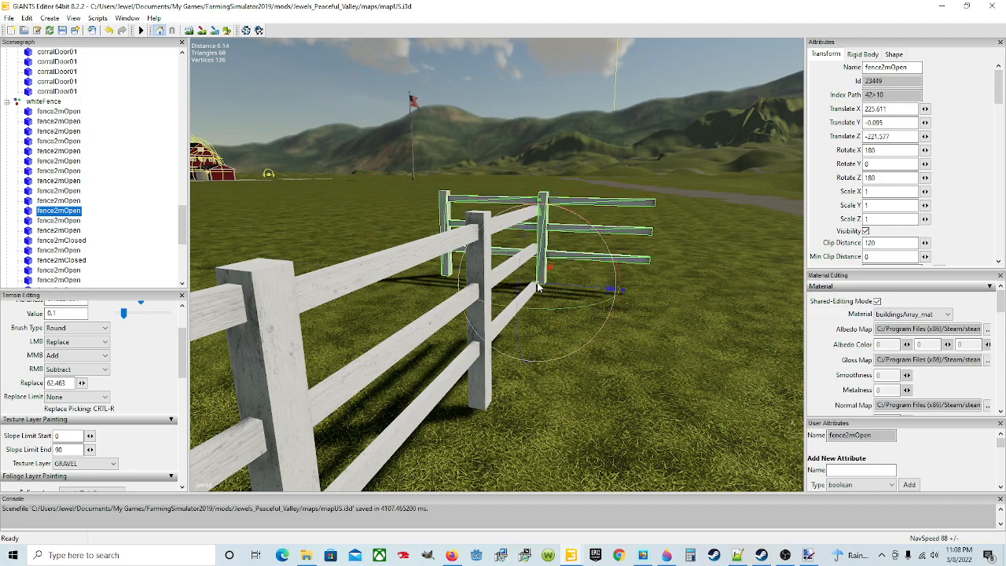
key("ctrl+b")
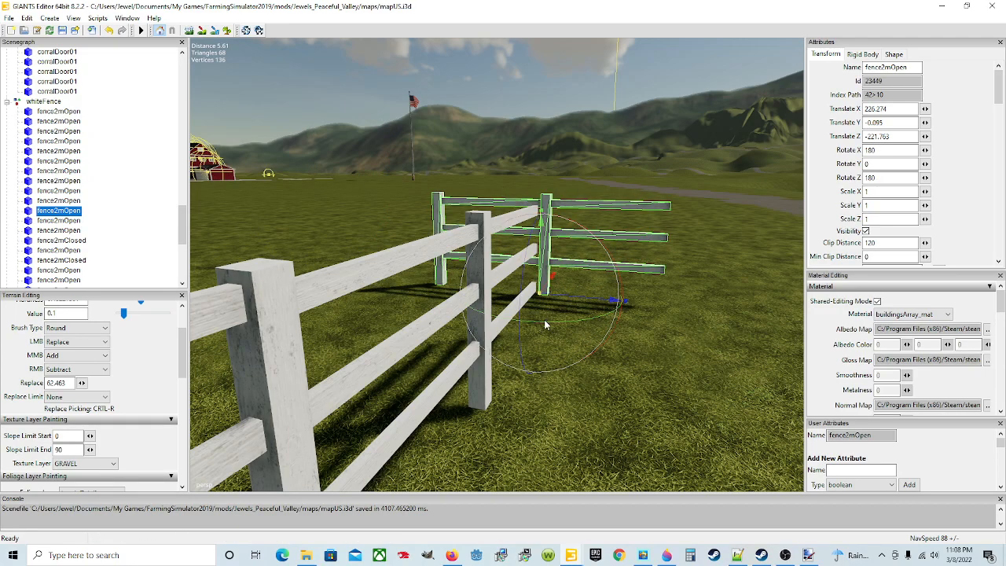
key("ctrl+b")
left_click_drag(573, 360, 624, 319)
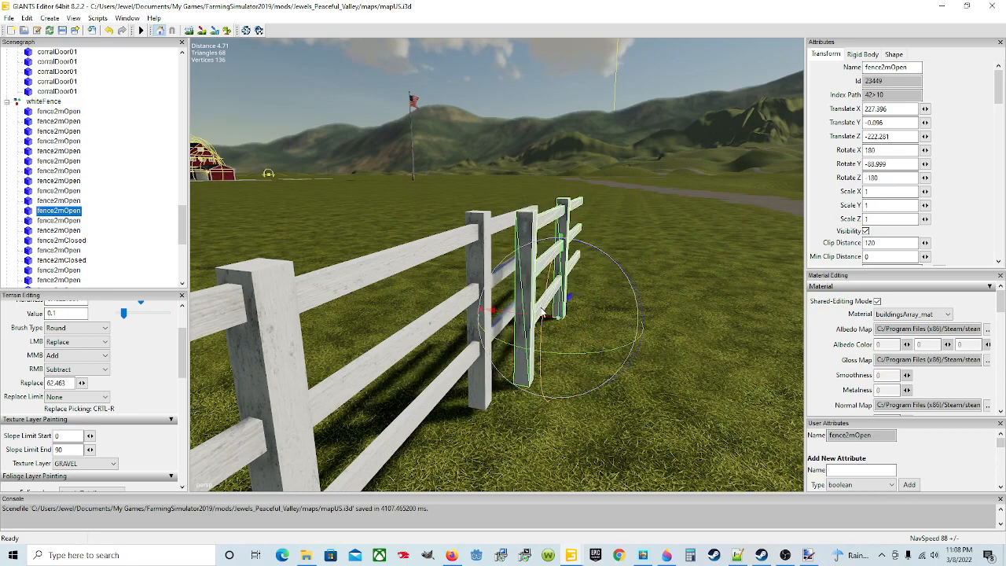
Join the eleventh panel to the tenth at about X 225.962 and Z -222.061, and lower it to about Y -0.11
mouse_move(568, 306)
left_mouse_down()
mouse_move(558, 275)
mouse_move(516, 297)
mouse_move(567, 287)
left_mouse_up()
left_click_drag(555, 372, 447, 362, "alt")
scroll(557, 326, "up", 3)
scroll(395, 379, "down", 3)
scroll(479, 353, "up", 1)
scroll(479, 352, "up", 2)
scroll(446, 363, "down", 2)
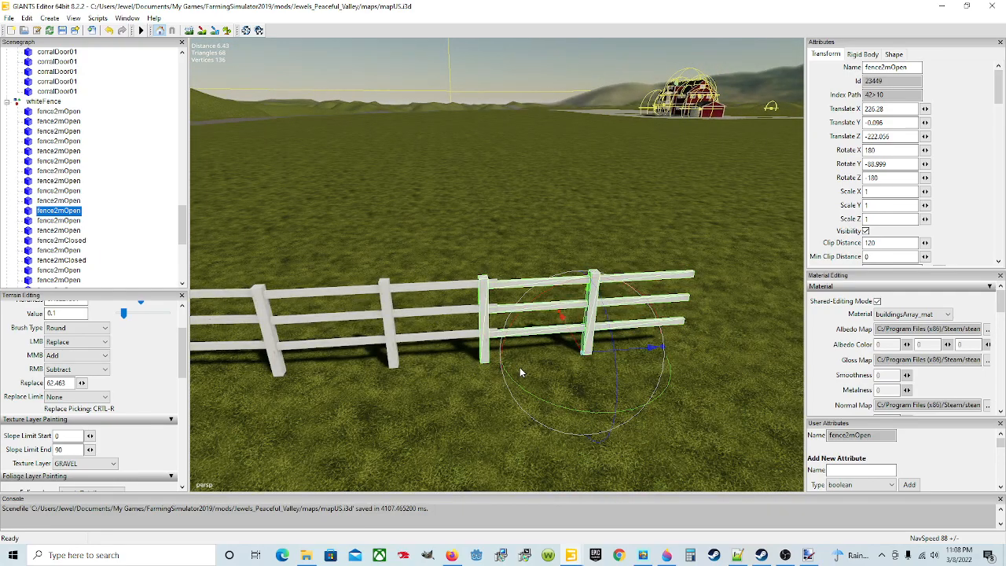
left_click_drag(610, 355, 617, 462)
scroll(570, 353, "up", 2)
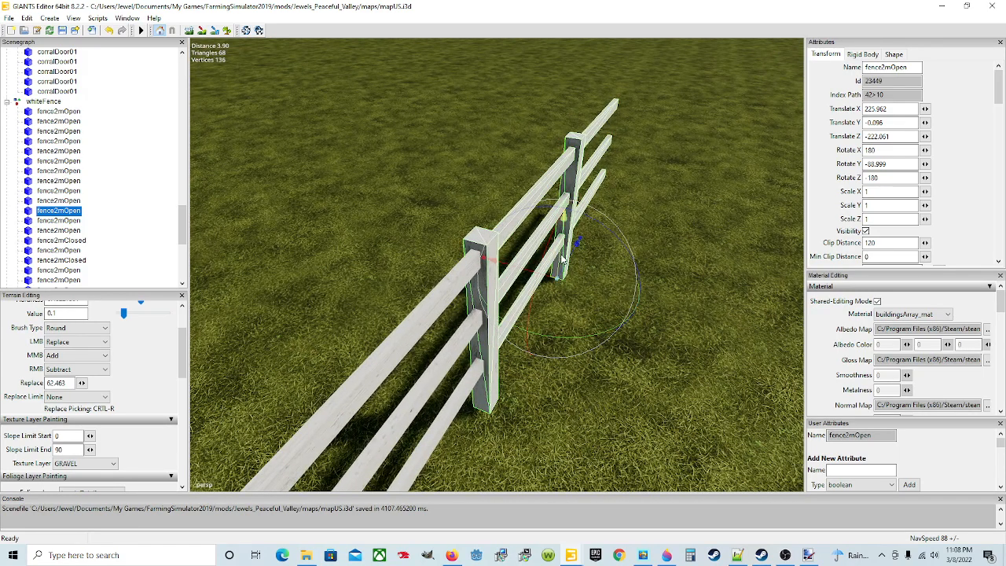
left_click_drag(562, 257, 563, 260)
Examine the fence line from above and the course of the gravel road beyond the eleventh panel
left_click_drag(512, 400, 590, 393, "alt")
scroll(590, 392, "down", 5)
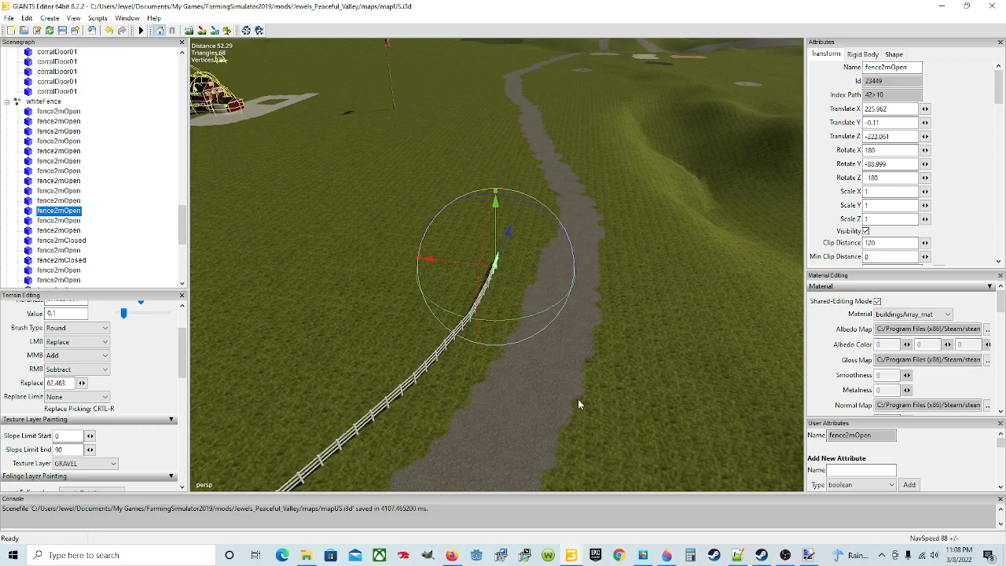
left_click_drag(465, 418, 354, 426, "alt")
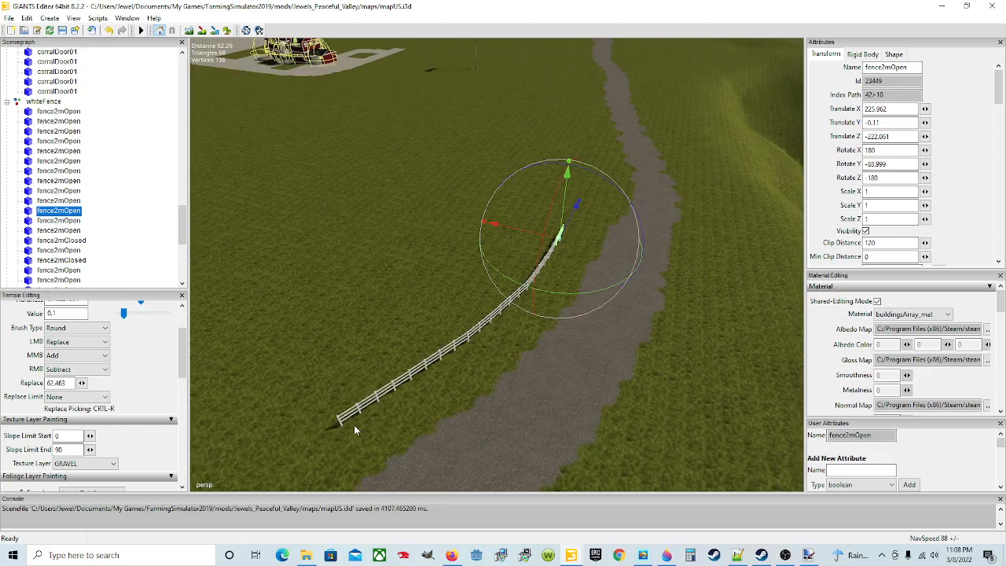
left_click_drag(511, 385, 478, 396, "alt")
scroll(525, 348, "up", 4)
left_click_drag(569, 442, 540, 404, "alt")
scroll(685, 369, "up", 2)
scroll(463, 404, "down", 4)
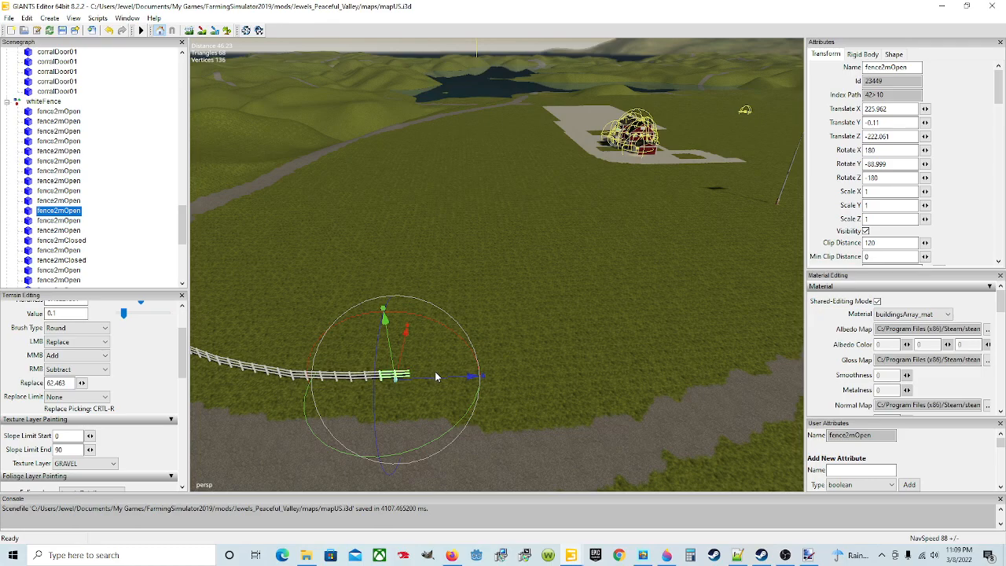
middle_click_drag(490, 437, 574, 424)
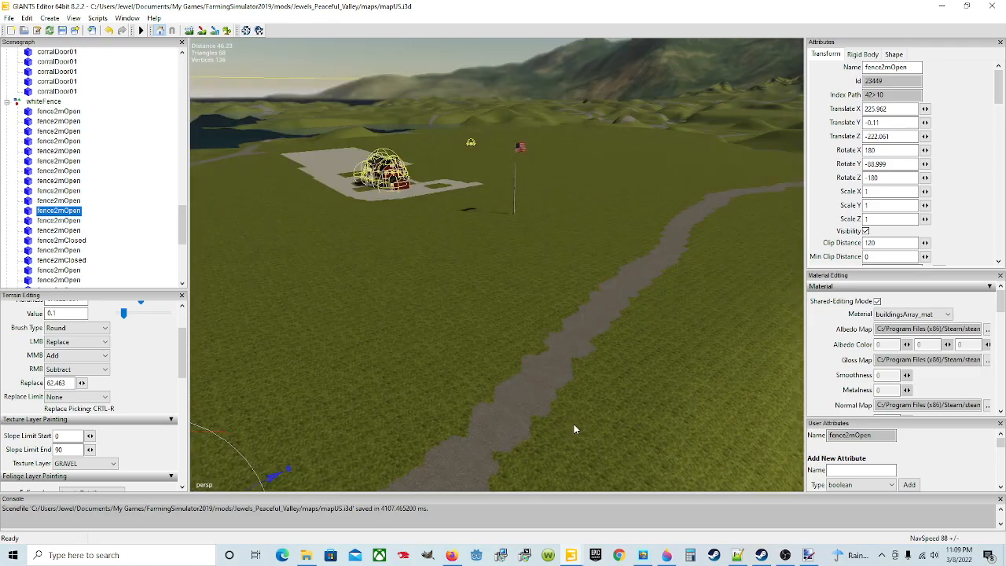
middle_click_drag(465, 422, 601, 355)
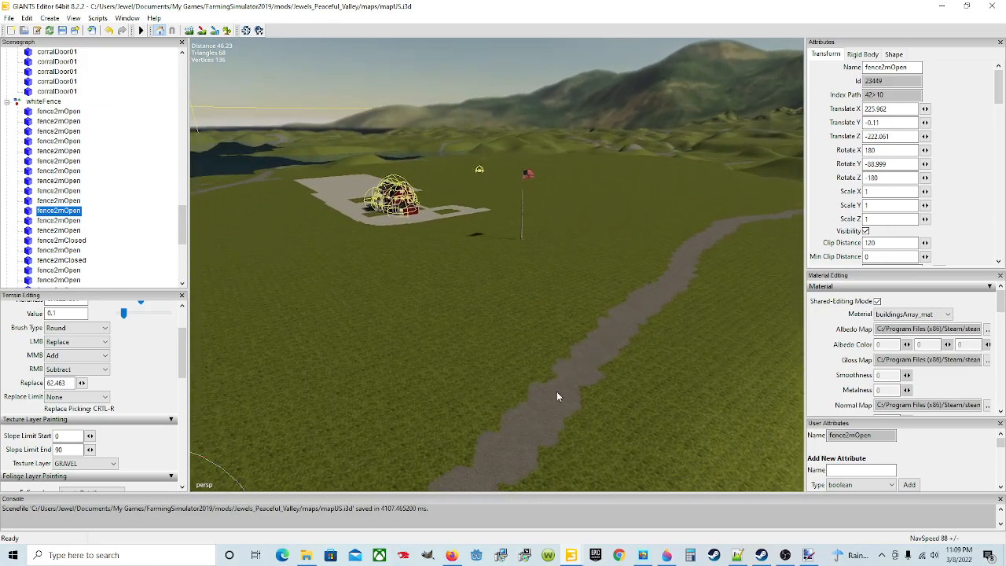
key("f")
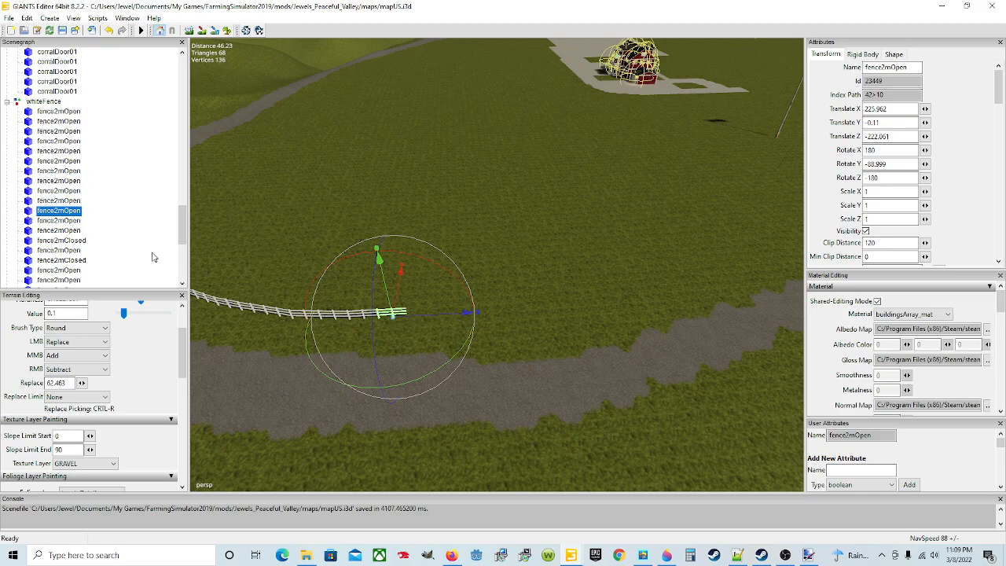
Place the twelfth fence2mOpen panel beyond the eleventh at about X 222.184 and Z -222.112
left_click(76, 223)
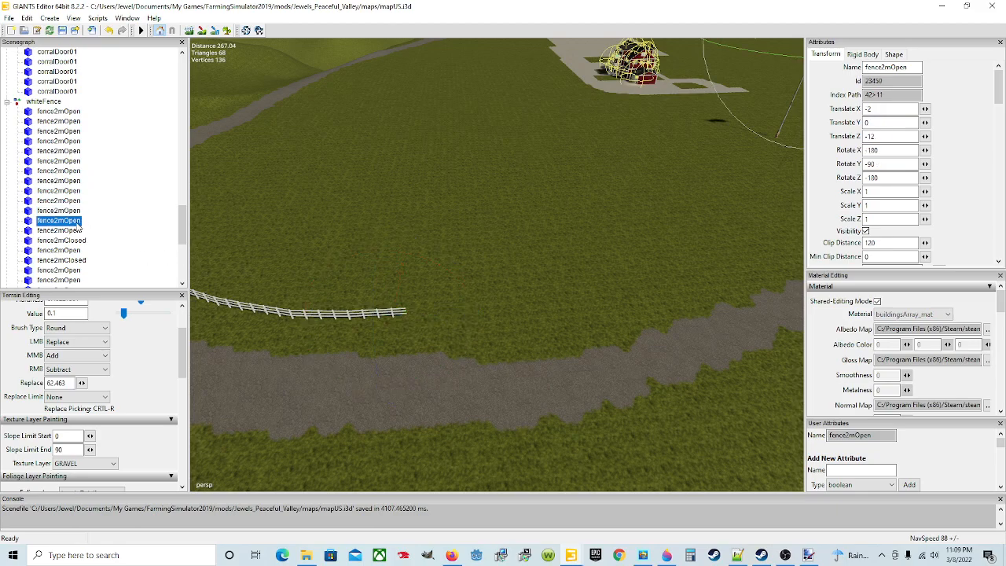
left_click(421, 315)
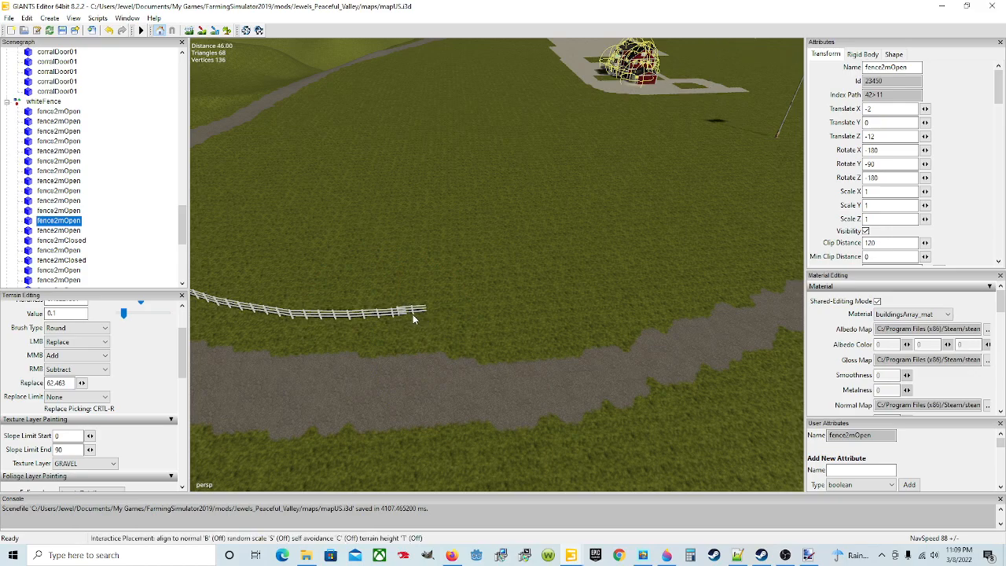
left_click_drag(430, 317, 439, 311)
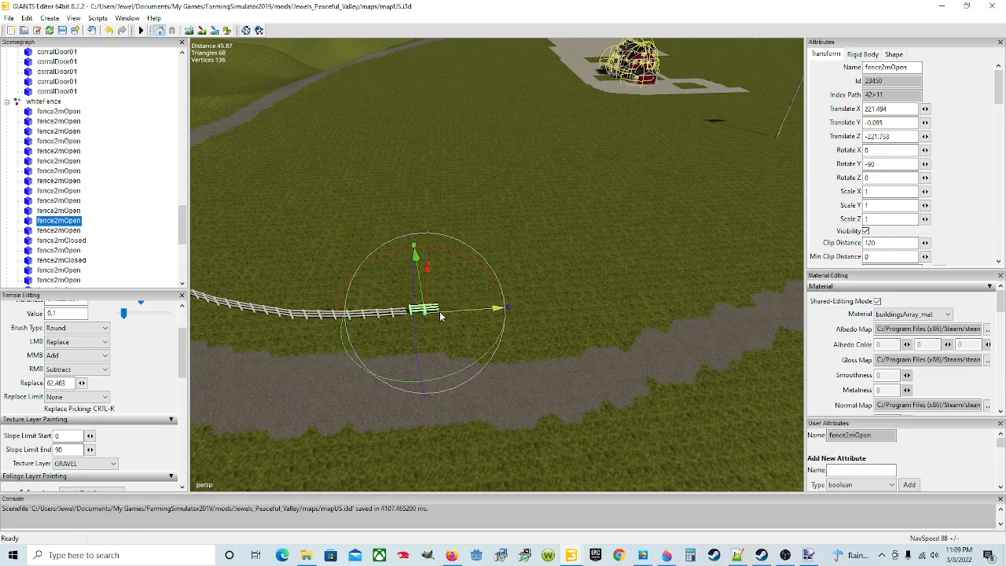
left_click_drag(426, 297, 460, 312)
Slide the twelfth panel along the fence line to about X 221.987 so its post meets the eleventh panel's rails
left_click_drag(412, 378, 527, 404, "alt")
scroll(383, 382, "up", 4)
scroll(438, 370, "up", 5)
scroll(527, 405, "up", 6)
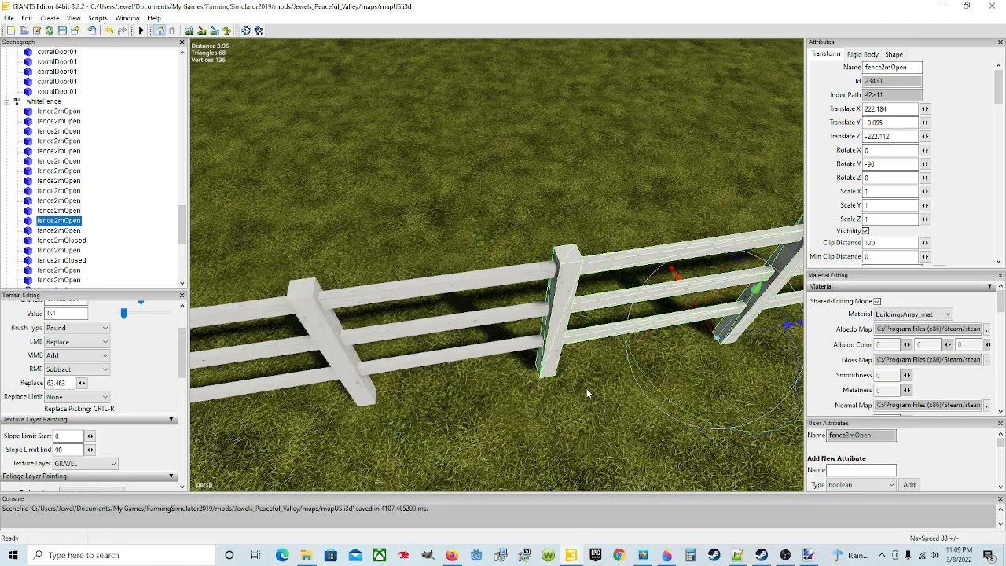
left_click_drag(735, 340, 761, 329)
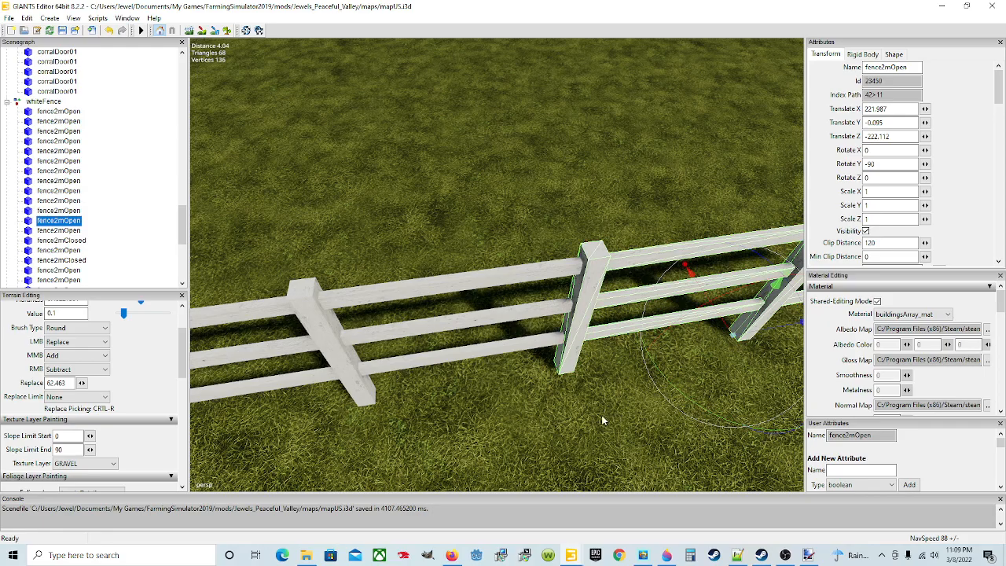
Align the twelfth panel sideways with the eleventh at about Z -222.098 and check the joint up close
left_click_drag(580, 422, 515, 322, "alt")
scroll(557, 393, "up", 4)
scroll(693, 388, "down", 4)
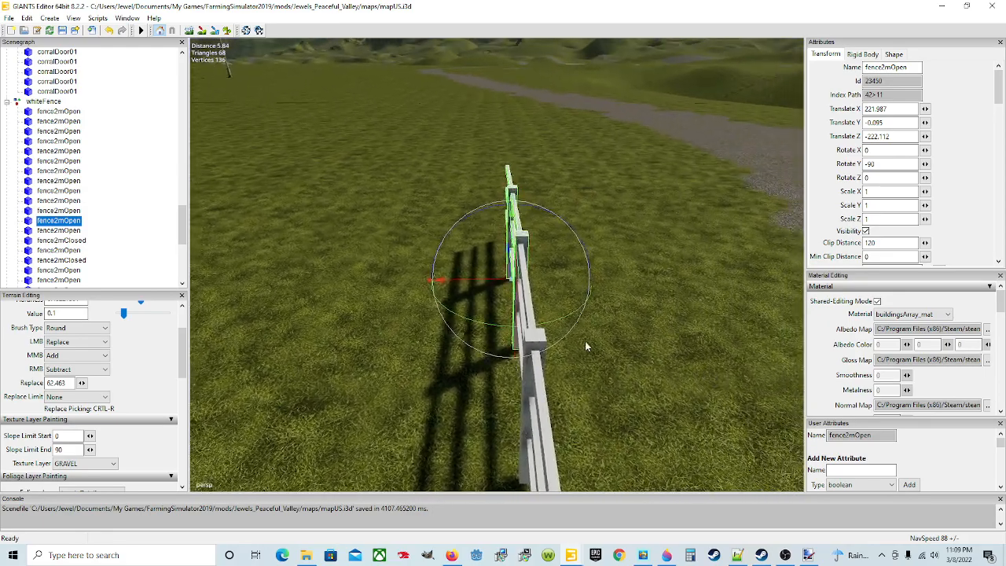
left_click_drag(504, 281, 498, 286)
left_click_drag(590, 393, 457, 389, "alt")
scroll(611, 387, "up", 4)
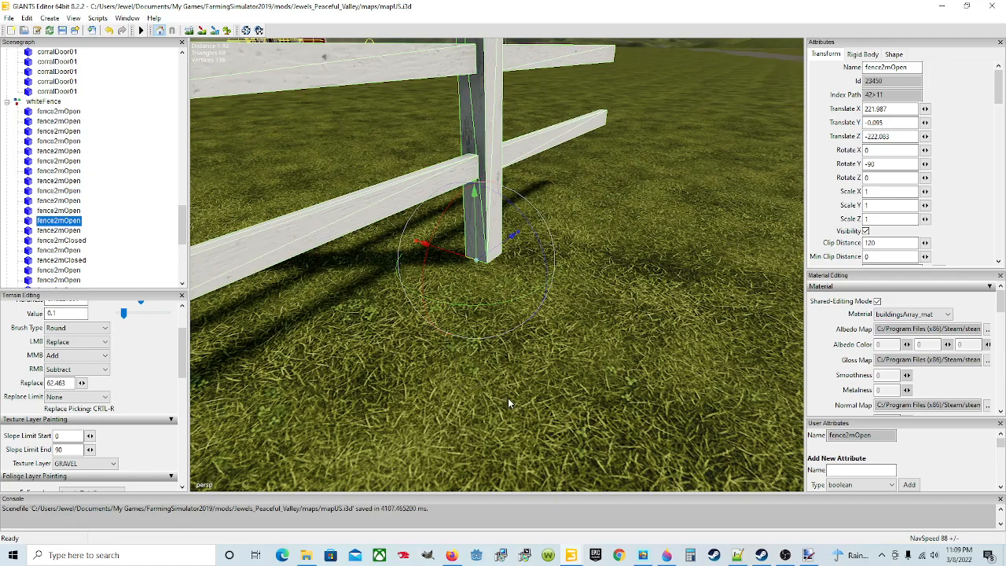
scroll(530, 393, "down", 4)
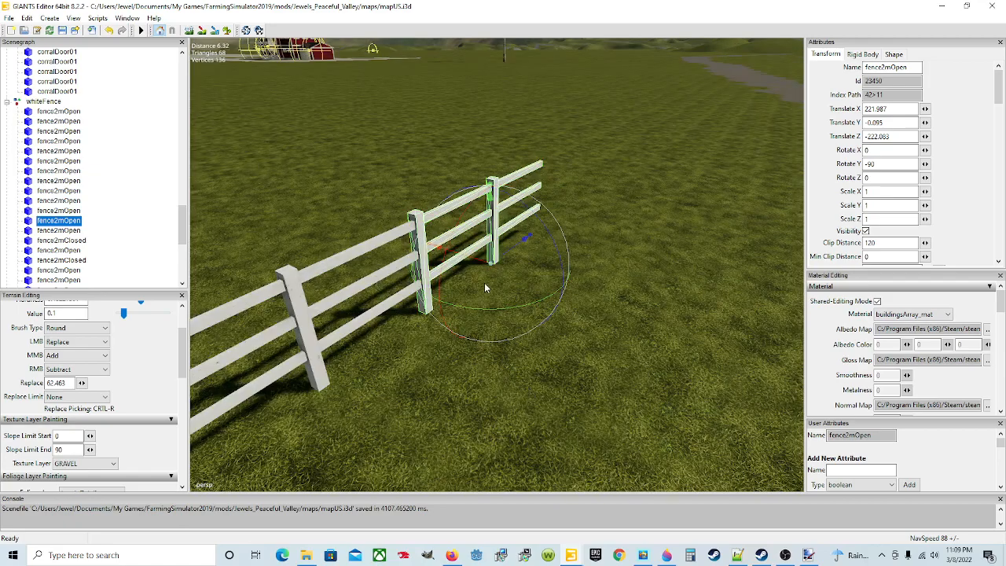
left_click_drag(481, 264, 480, 260)
left_click_drag(502, 366, 551, 397, "alt")
scroll(473, 357, "up", 4)
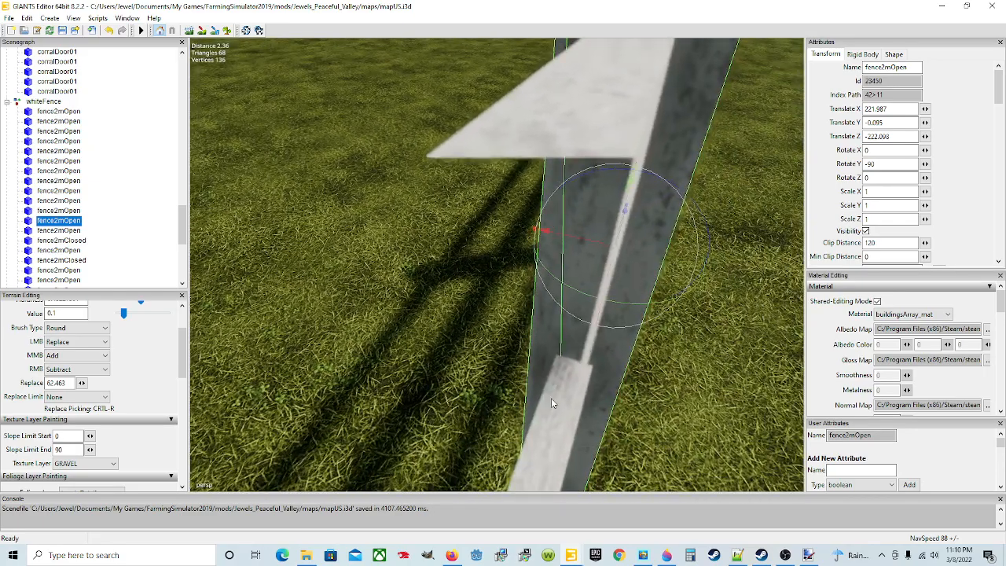
scroll(551, 398, "down", 4)
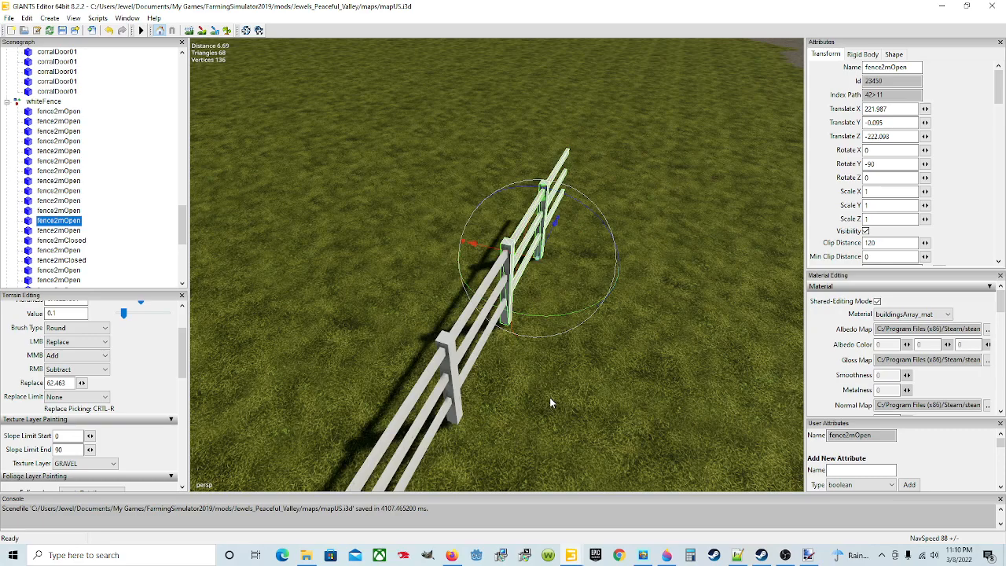
Rotate the twelfth panel to about Y -89.175 and shift it to about Z -222.174
left_click_drag(557, 395, 562, 363, "alt")
scroll(583, 385, "down", 5)
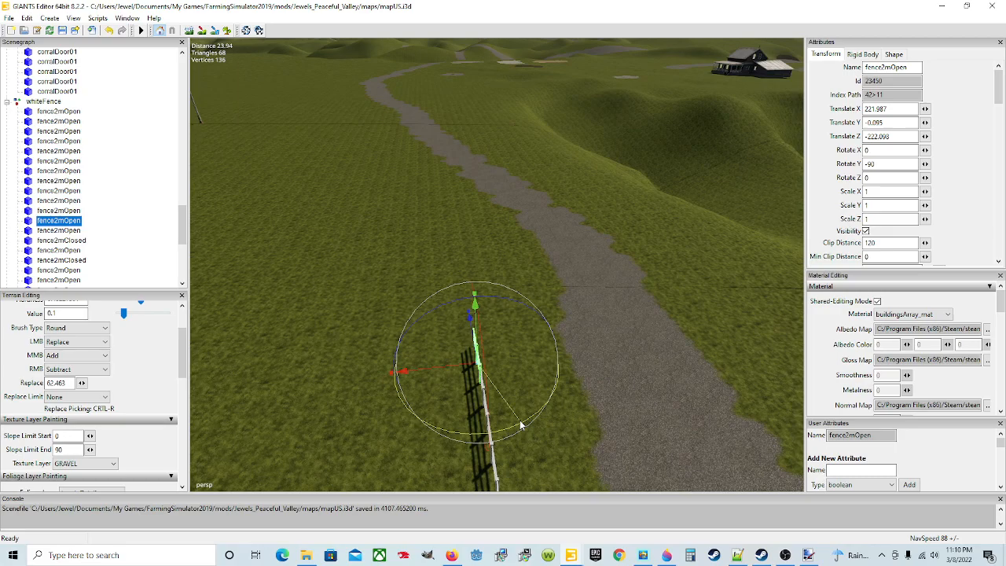
left_click_drag(520, 425, 515, 418)
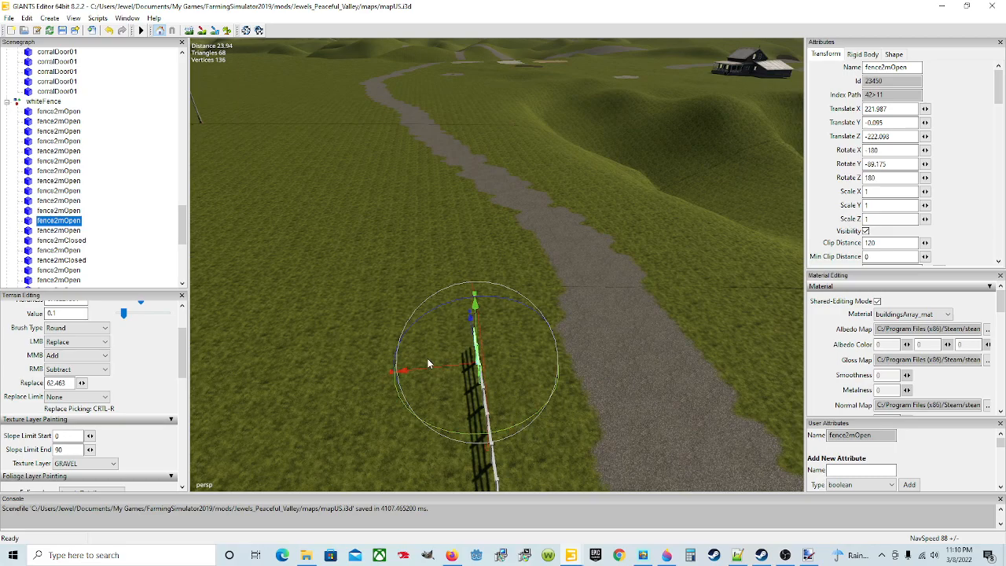
left_click_drag(432, 365, 433, 367)
left_click_drag(500, 390, 512, 415, "alt")
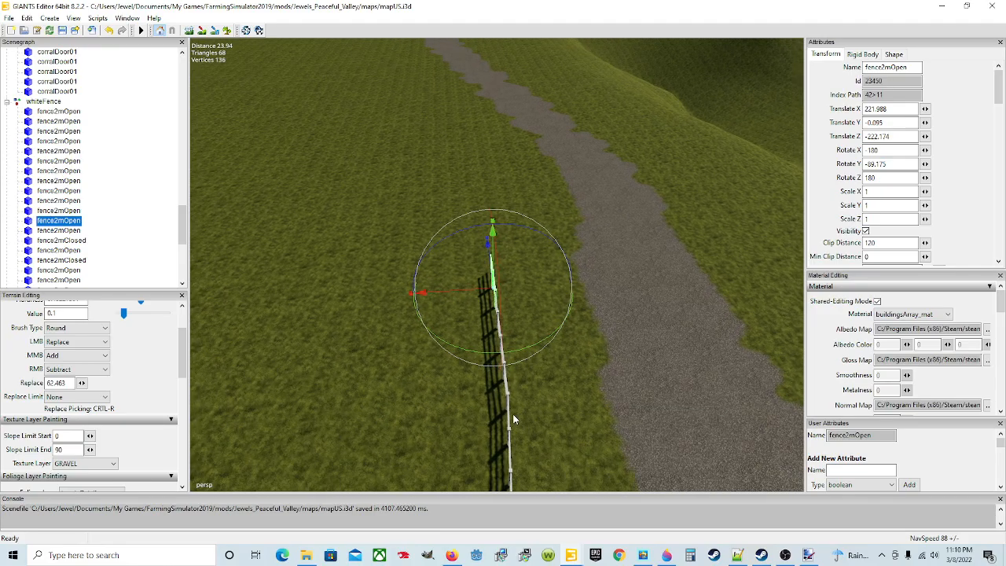
Nudge the twelfth panel's joint to about Z -222.119 and lower the panel to about Y -0.111
scroll(512, 408, "up", 2)
scroll(513, 406, "up", 6)
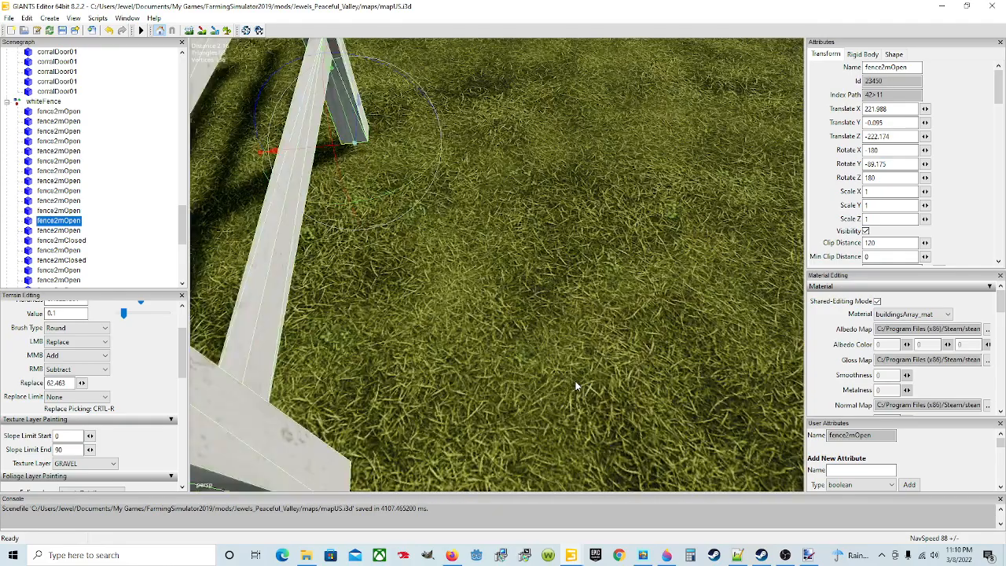
left_click_drag(576, 381, 492, 349, "alt")
scroll(492, 349, "down", 1)
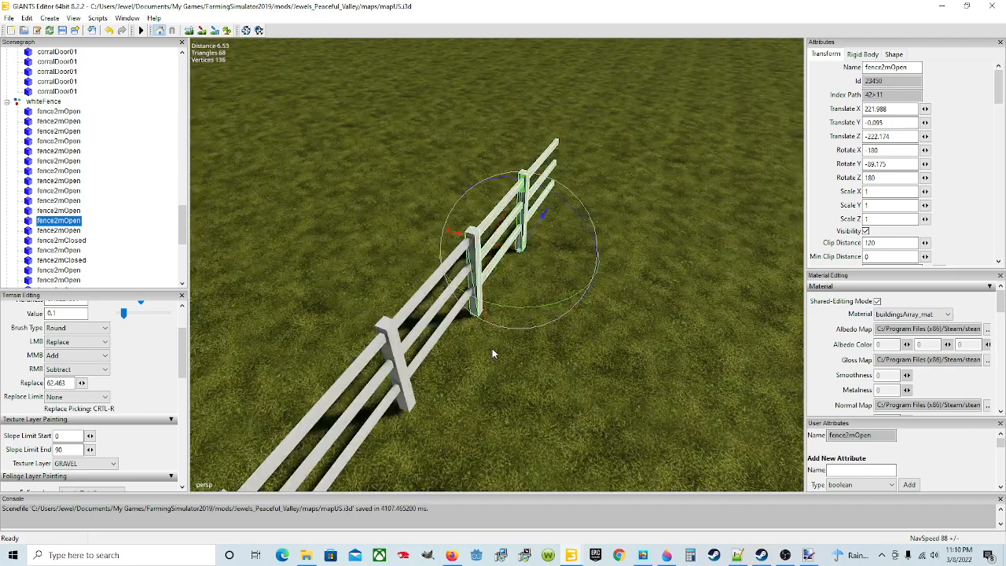
left_click_drag(502, 250, 498, 251)
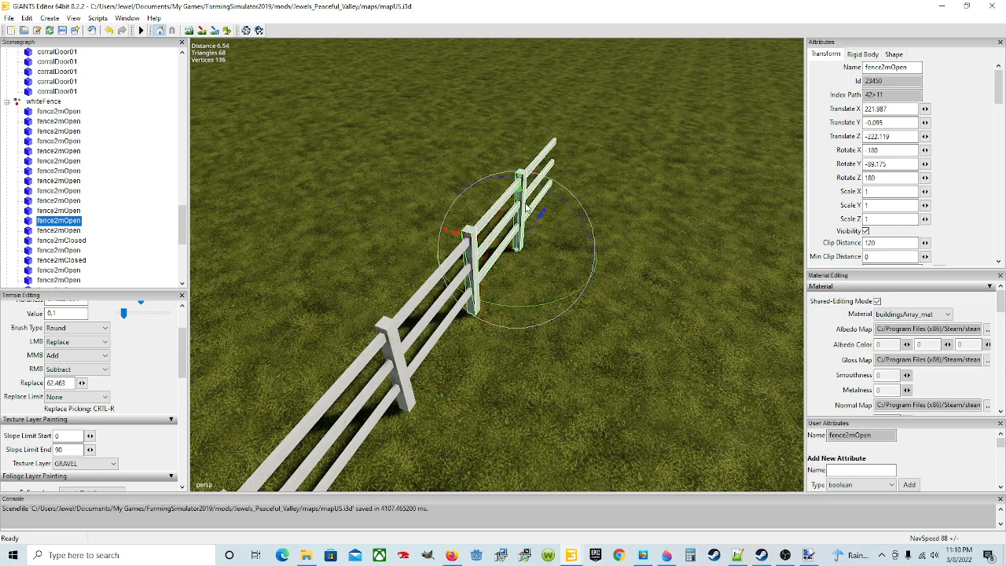
left_click_drag(518, 217, 519, 219)
Place the thirteenth fence2mOpen panel beyond the twelfth at about X 218.076 and Z -221.989
left_click_drag(500, 305, 380, 347, "alt")
scroll(380, 347, "down", 5)
left_click_drag(428, 347, 472, 335, "alt")
scroll(142, 249, "down", 3)
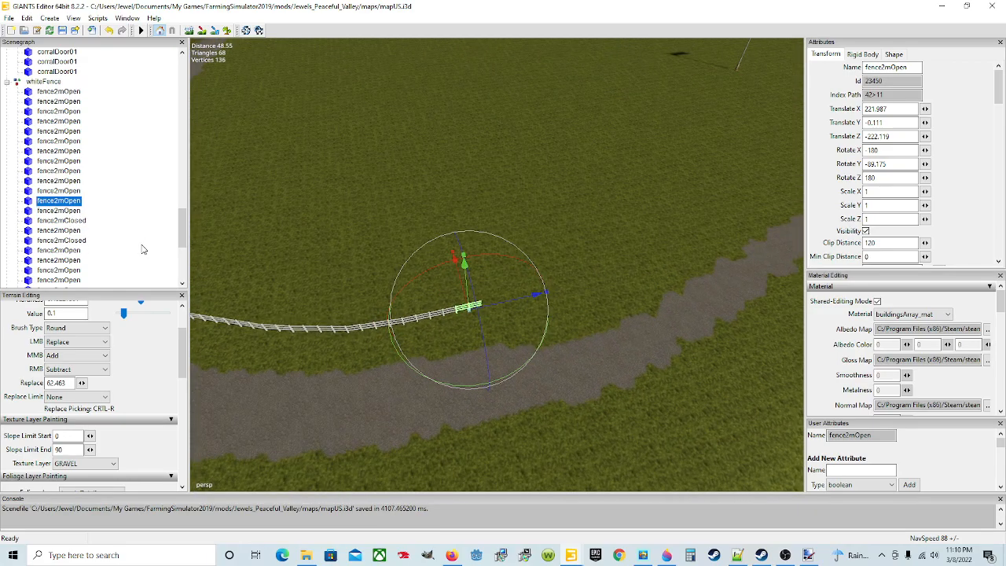
scroll(142, 249, "down", 2)
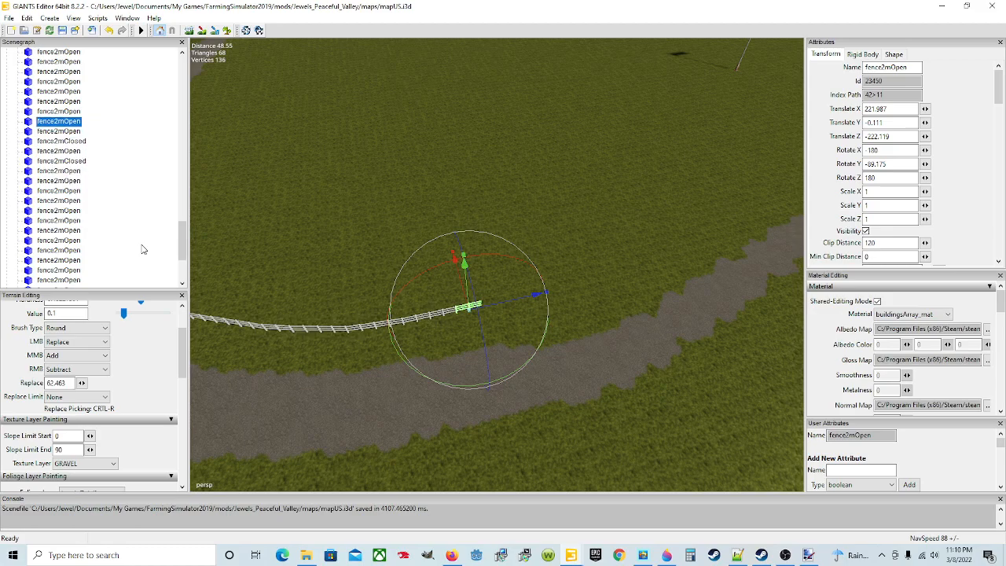
left_click(73, 131)
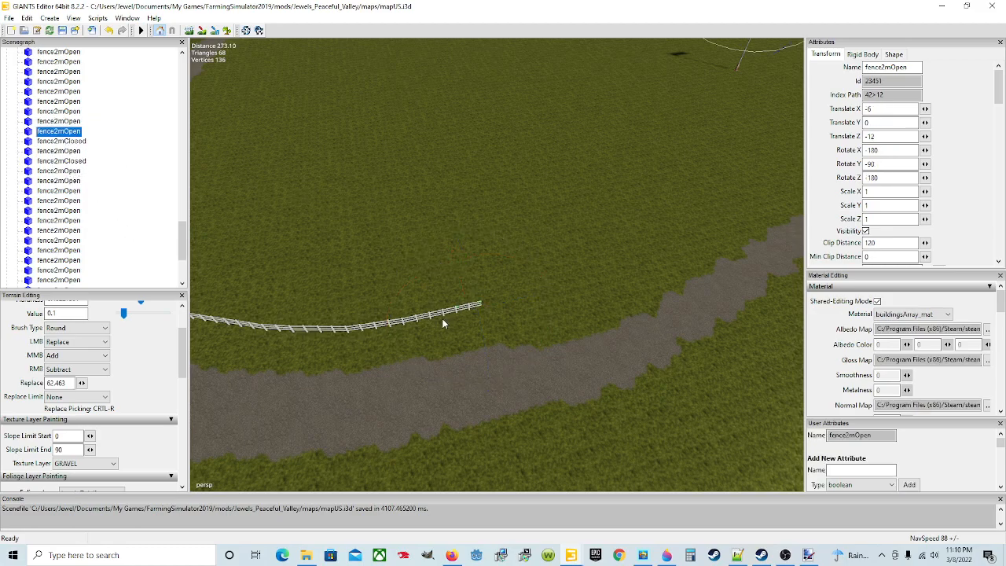
key("ctrl+b")
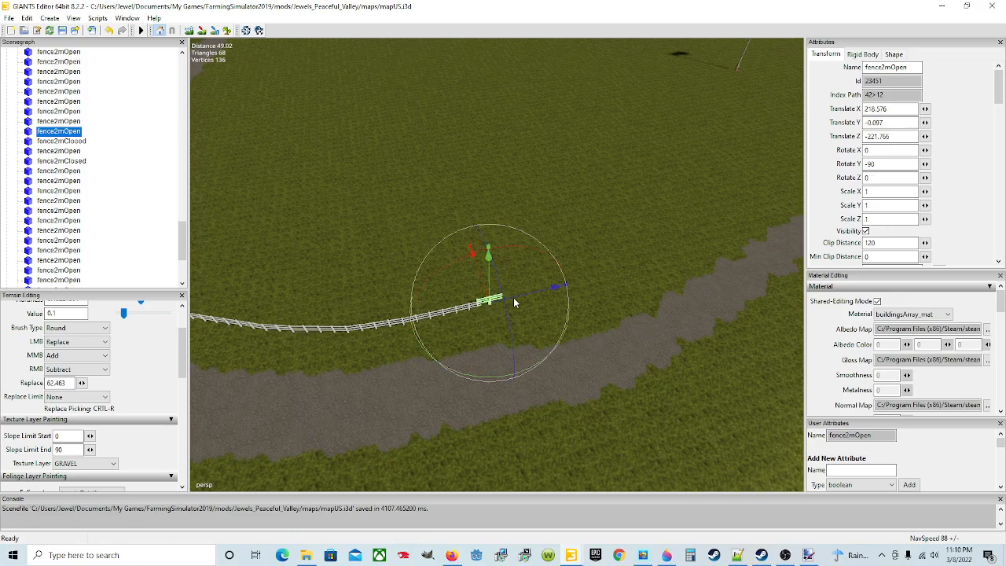
key("ctrl+b")
mouse_move(520, 300)
left_mouse_down()
mouse_move(488, 283)
mouse_move(530, 295)
left_mouse_up()
Shift the thirteenth panel to about X 218.092 and Z -222.143 to line it up with the twelfth
scroll(482, 317, "up", 10)
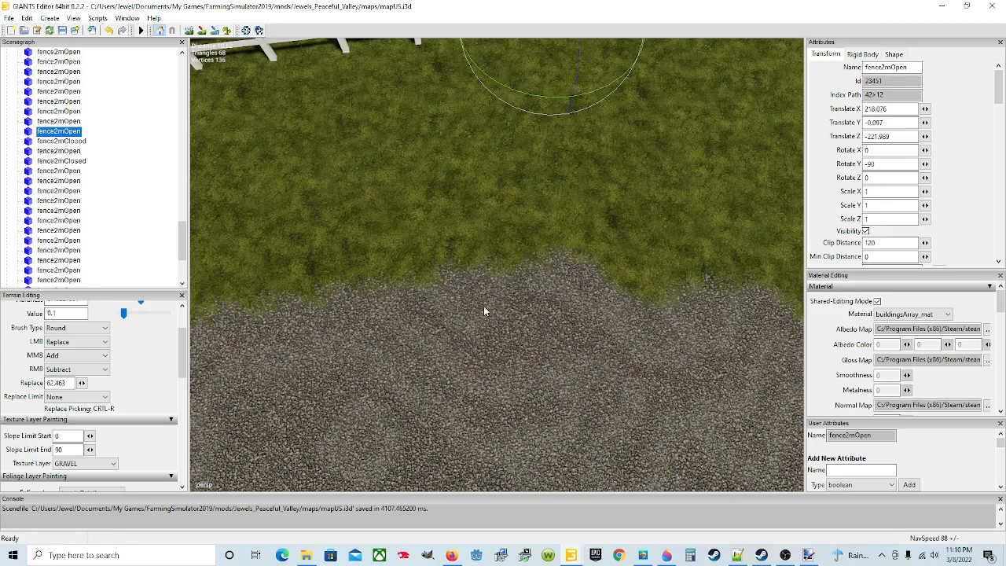
left_click_drag(463, 299, 544, 335, "alt")
scroll(457, 298, "up", 5)
scroll(504, 309, "up", 4)
scroll(544, 335, "down", 6)
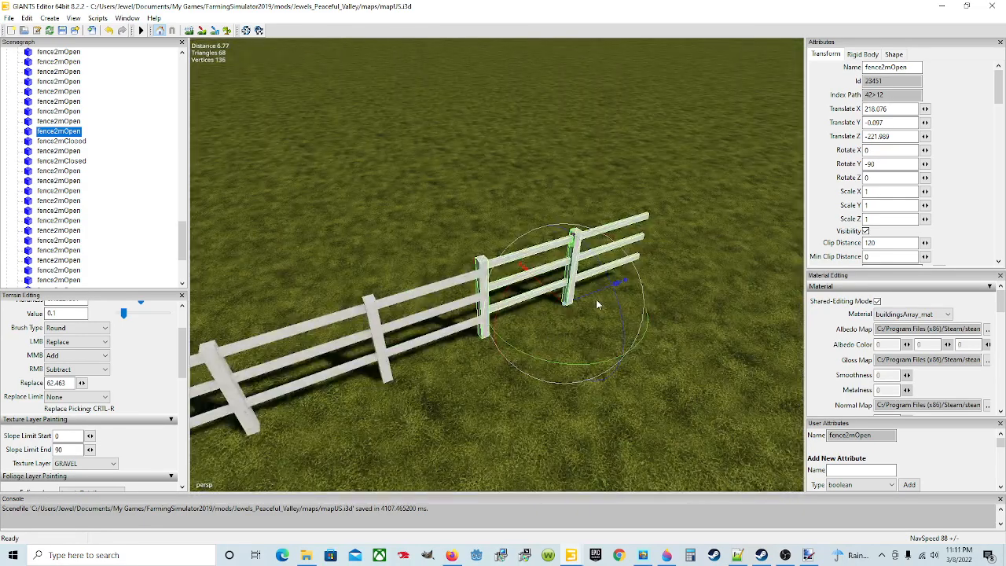
left_click_drag(566, 301, 567, 300)
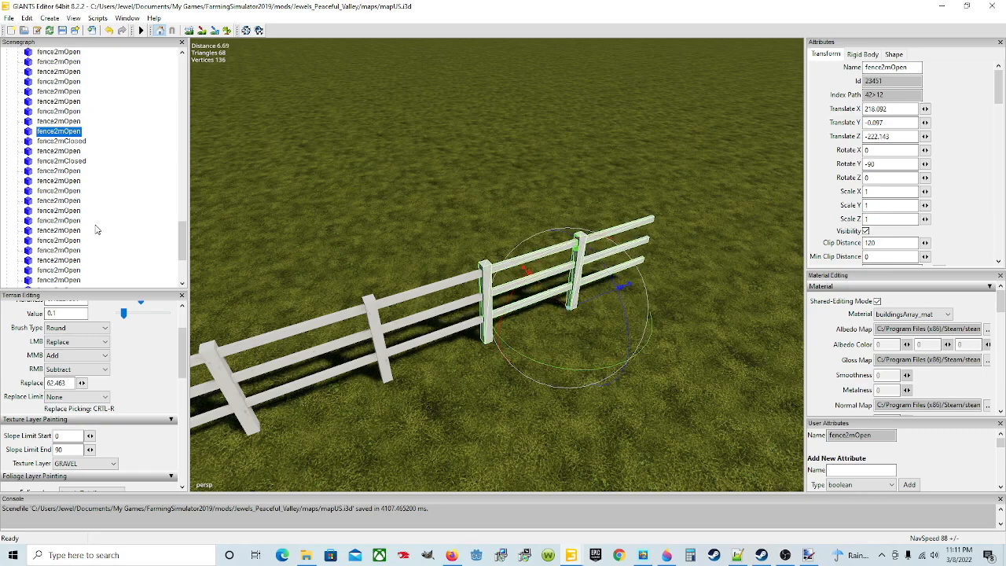
Shift the thirteenth fence panel sideways to about X 217.989 and Z -222.135 to align its post with the twelfth panel
scroll(111, 232, "down", 1)
scroll(111, 232, "down", 3)
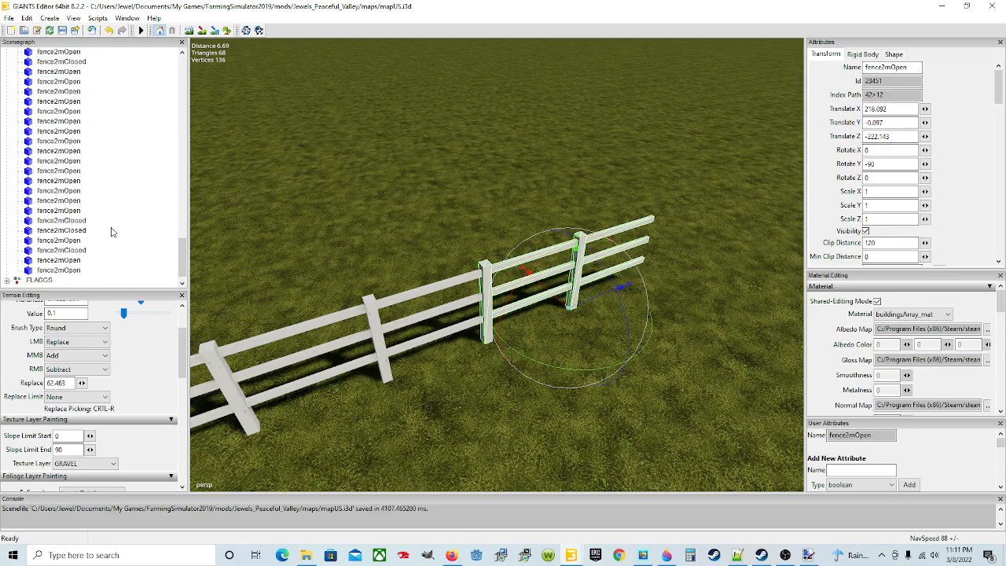
scroll(110, 232, "up", 4)
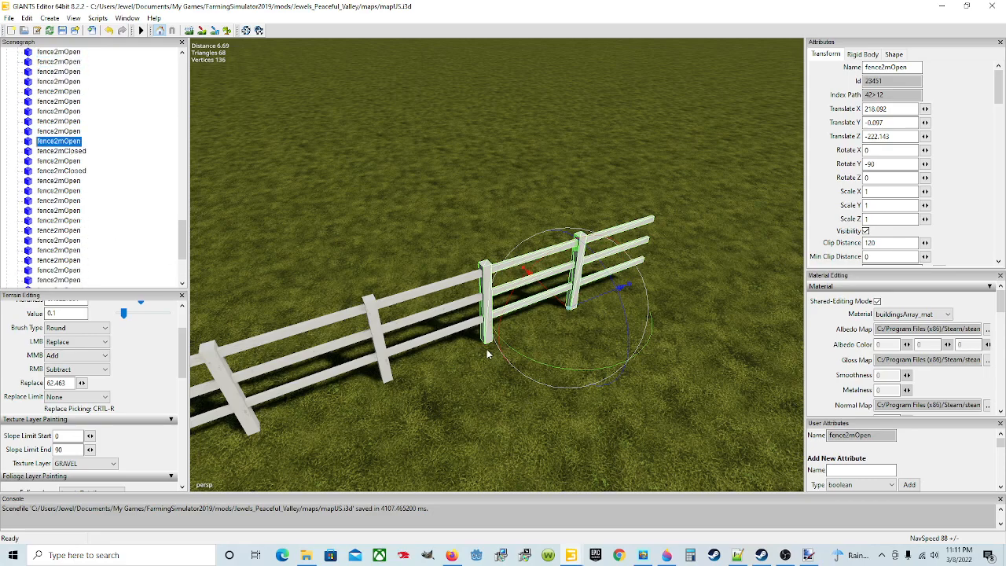
scroll(480, 338, "up", 3)
scroll(497, 369, "down", 4)
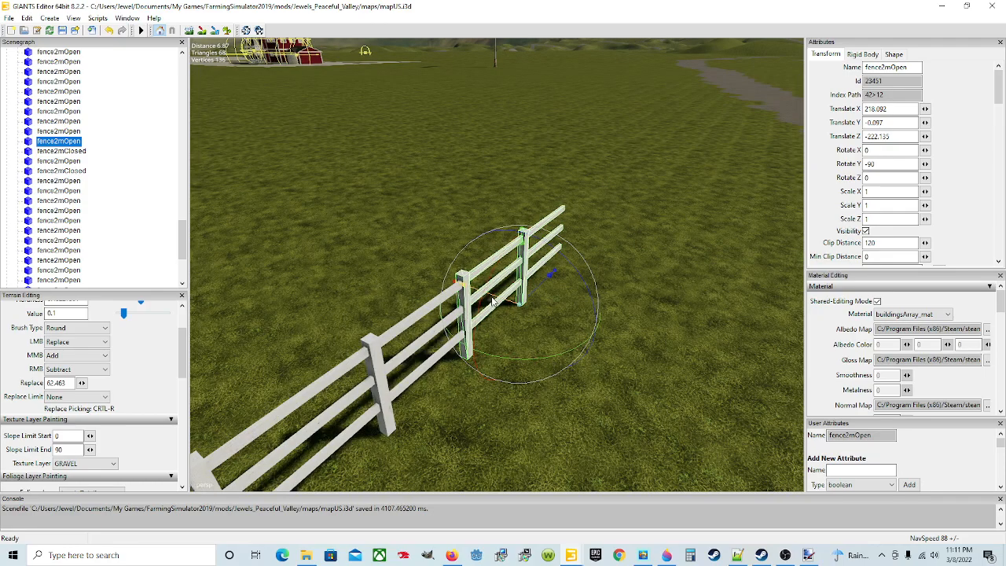
left_click_drag(530, 303, 607, 338)
scroll(474, 325, "up", 4)
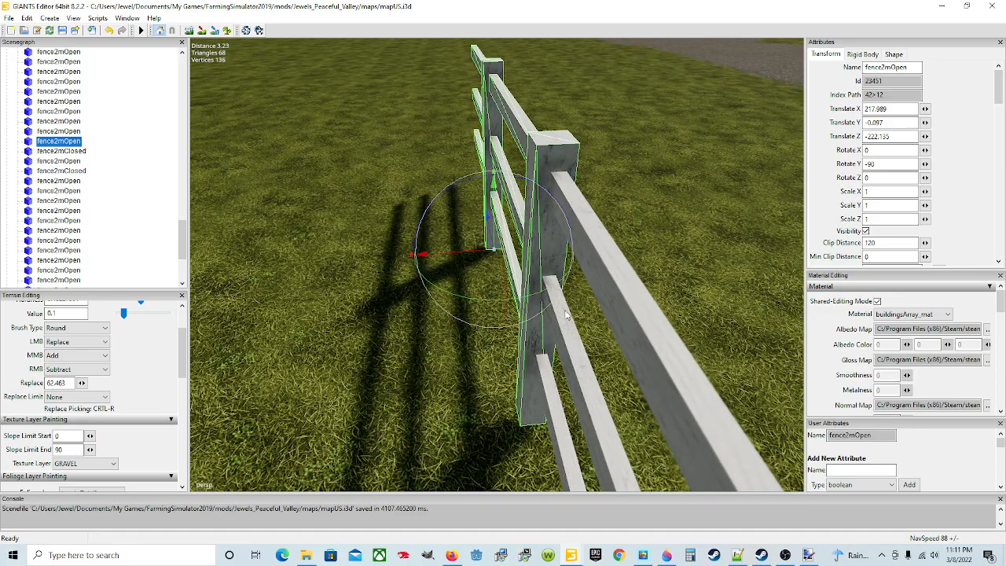
Nudge the thirteenth panel's joint to about Z -222.151 and lower the panel to about Y -0.103
left_click_drag(469, 251, 393, 327)
scroll(465, 323, "down", 6)
left_click_drag(465, 322, 388, 301, "alt")
scroll(388, 302, "up", 3)
left_click_drag(443, 319, 427, 299, "alt")
scroll(467, 310, "up", 5)
scroll(478, 318, "down", 4)
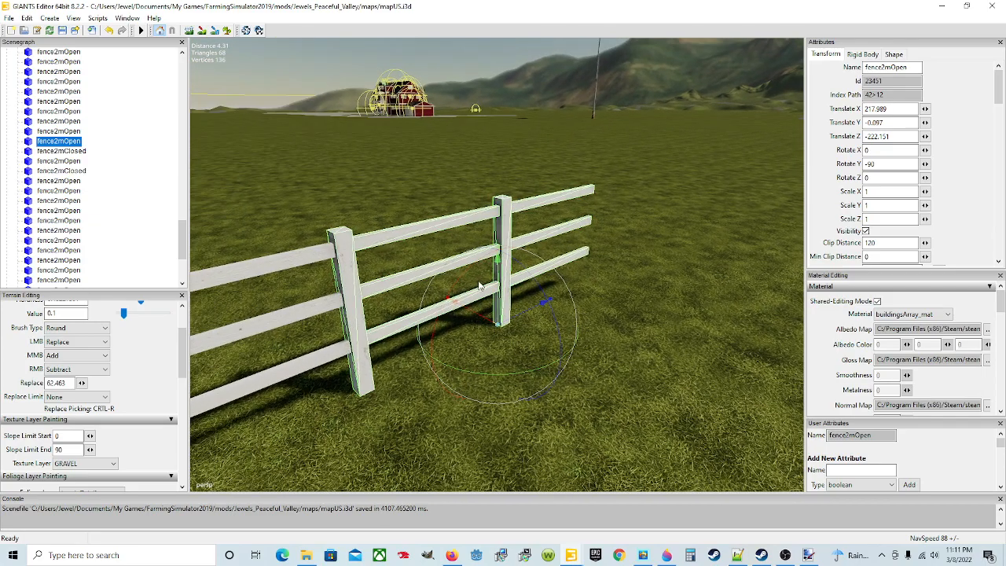
left_click_drag(500, 280, 500, 280)
Examine the whole fence line and its course along the gravel road from several angles and distances
left_click_drag(442, 383, 528, 320, "alt")
scroll(440, 381, "down", 8)
scroll(378, 325, "up", 6)
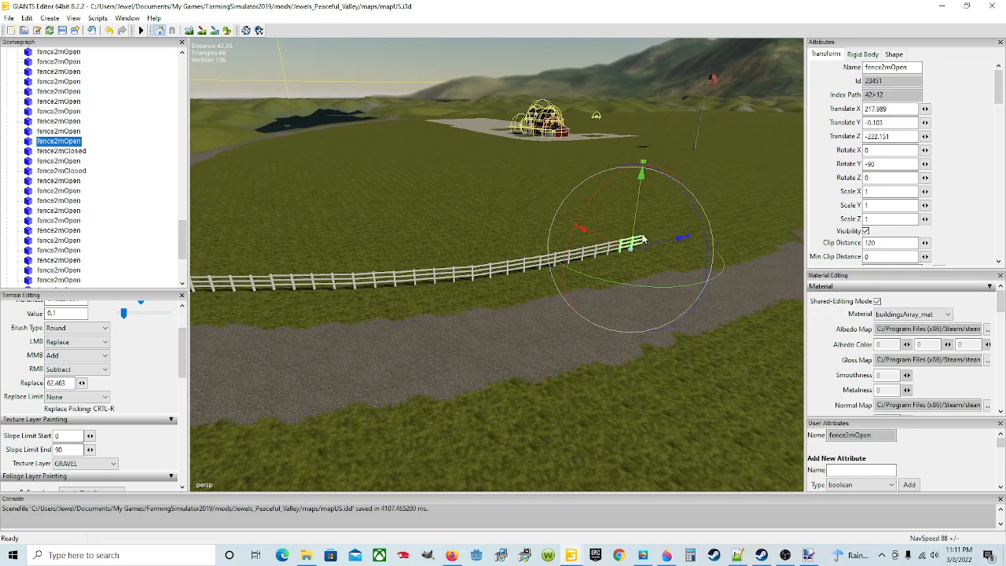
left_click_drag(518, 329, 408, 329, "alt")
scroll(536, 298, "up", 4)
scroll(535, 298, "up", 3)
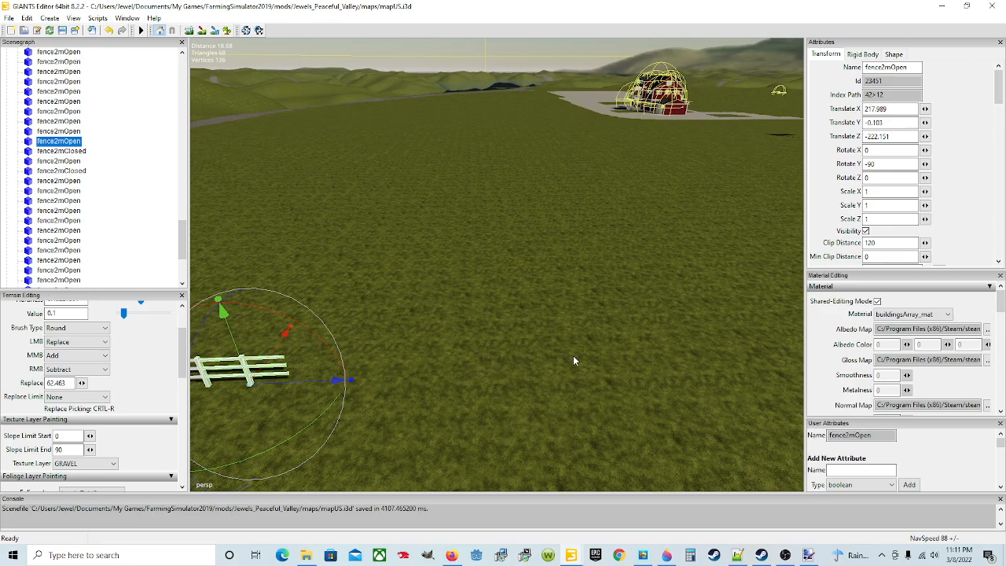
left_click_drag(413, 428, 501, 436, "alt")
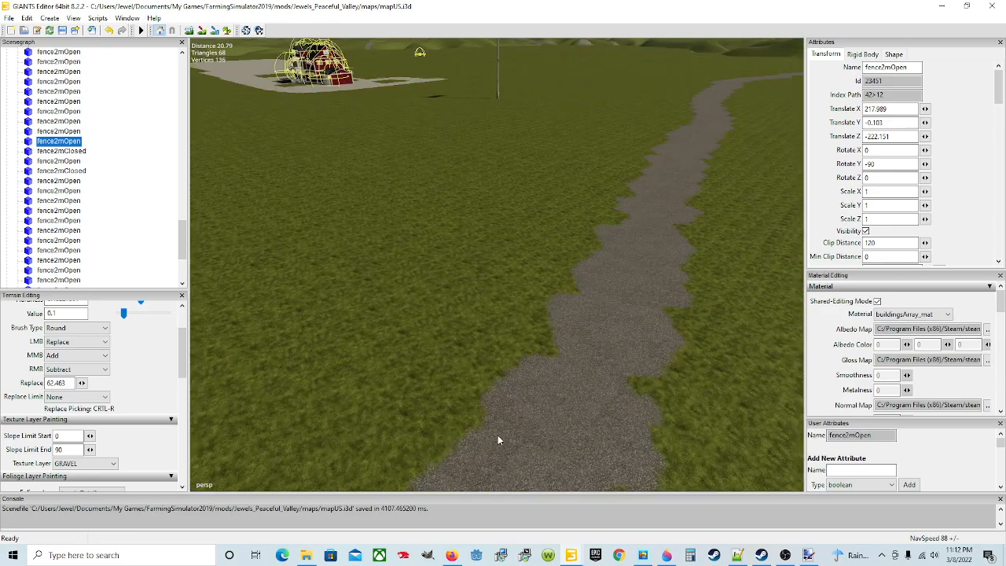
right_click_drag(502, 436, 414, 418, "alt")
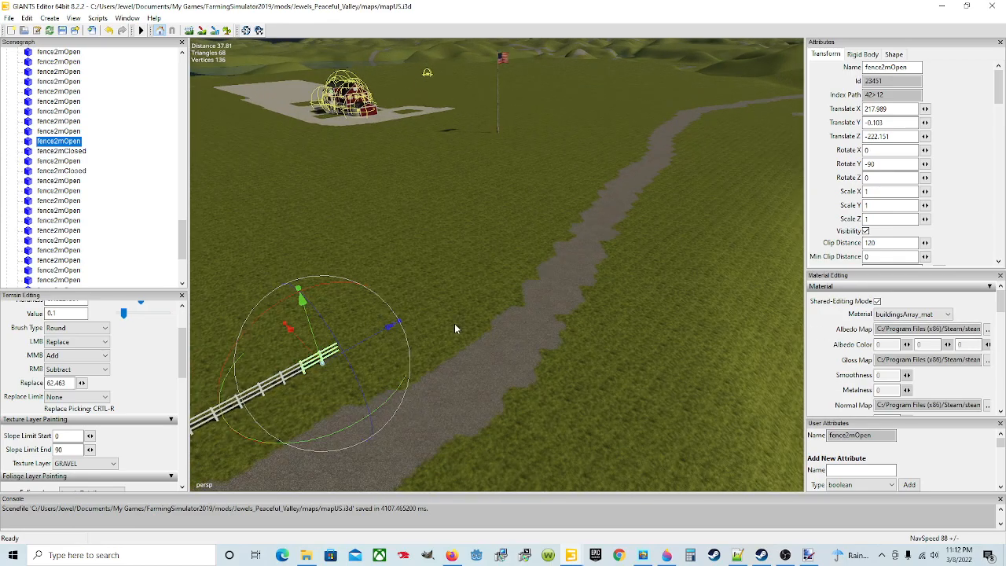
left_click_drag(455, 323, 407, 315, "alt")
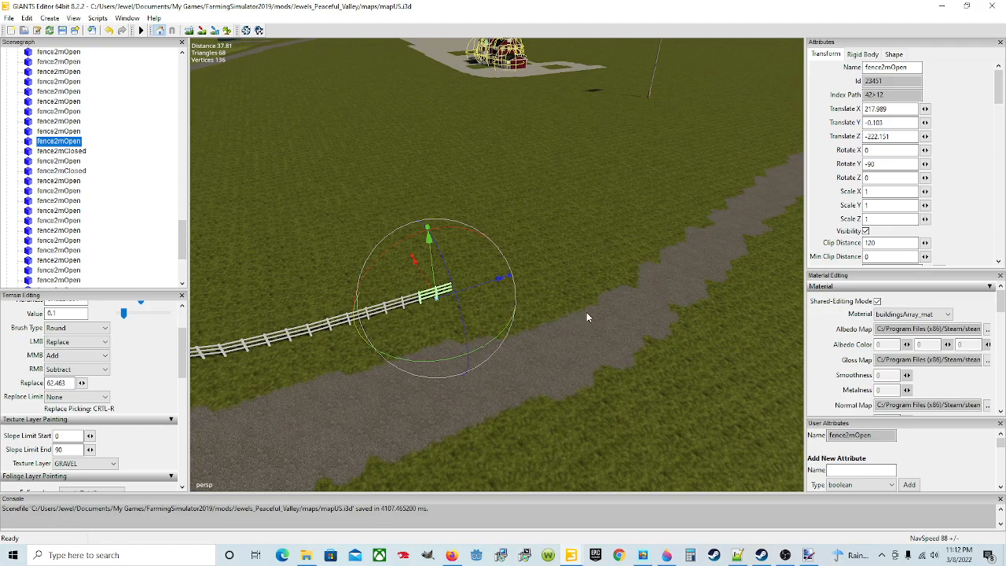
right_click_drag(531, 346, 590, 322, "alt")
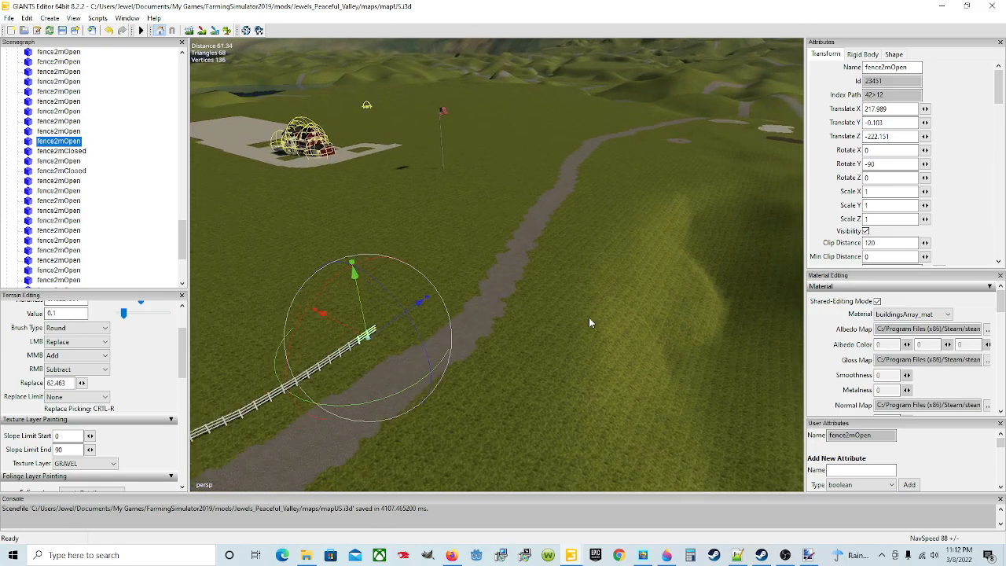
scroll(589, 317, "down", 3)
left_click_drag(586, 315, 541, 310, "alt")
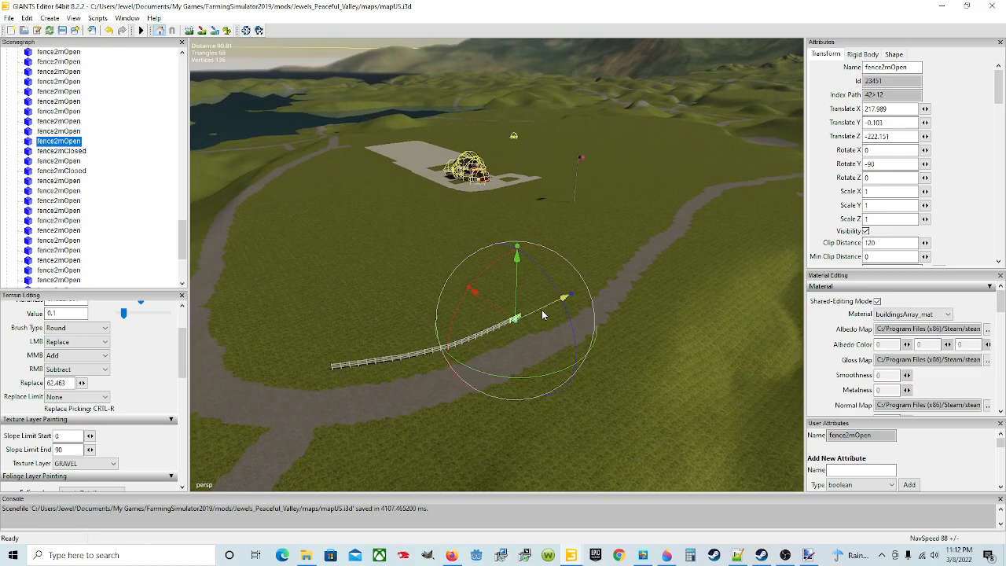
left_click_drag(598, 287, 588, 265, "alt")
scroll(556, 322, "up", 6)
left_click_drag(554, 314, 593, 321, "alt")
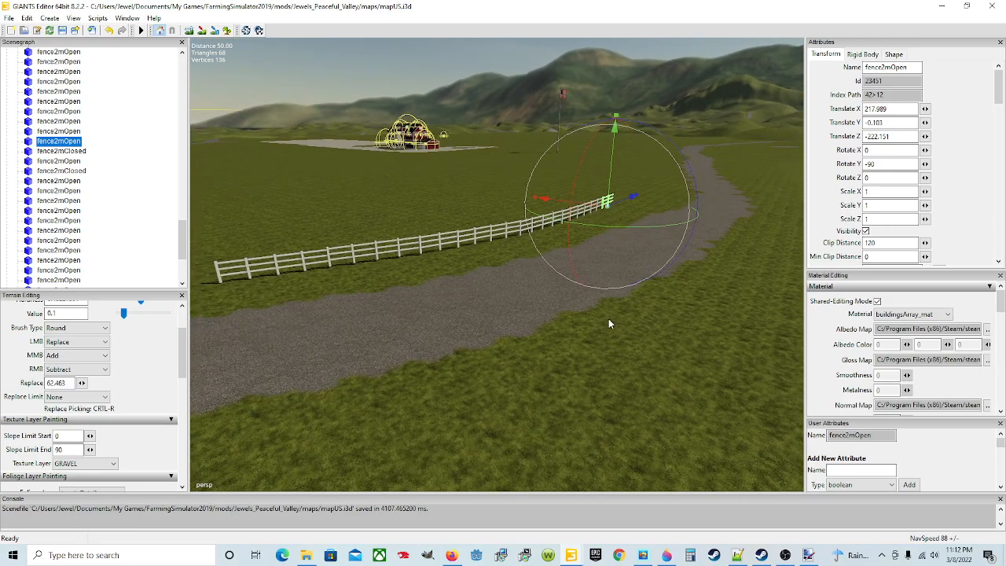